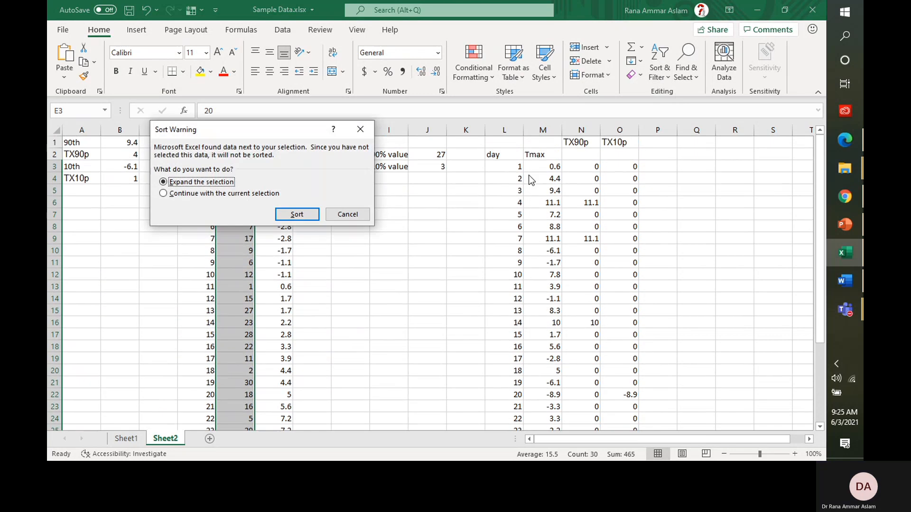
Step: Restore day order 1–30, clear the helper numbers in column D, and bring up the climate-indices slide
click(298, 216)
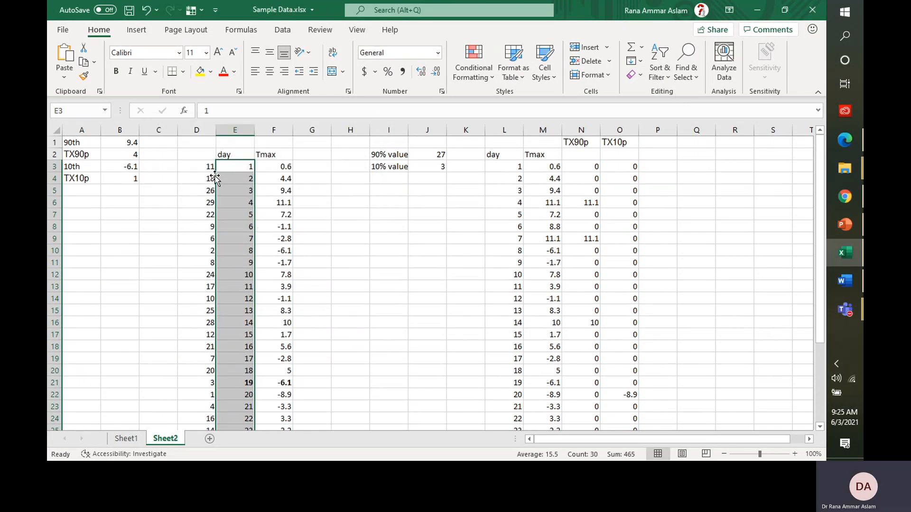
drag(208, 168, 206, 167)
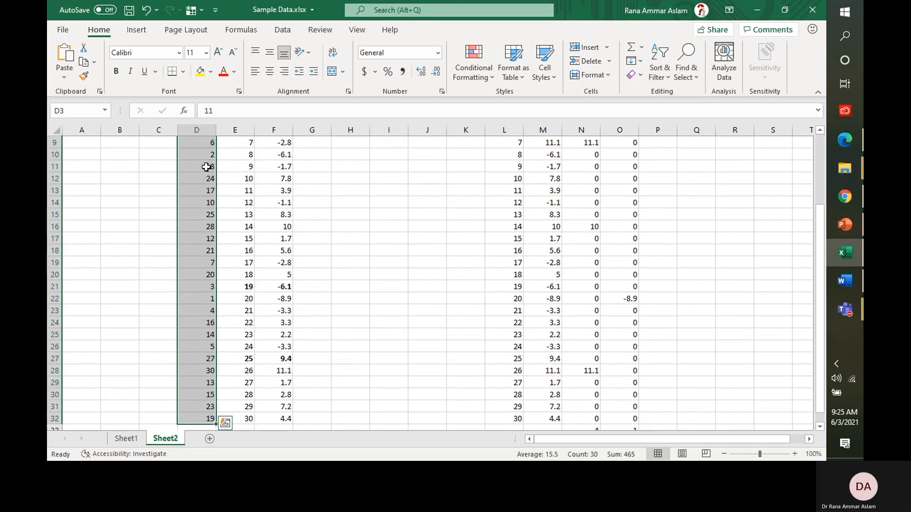
key(Delete)
key(Up)
key(Up)
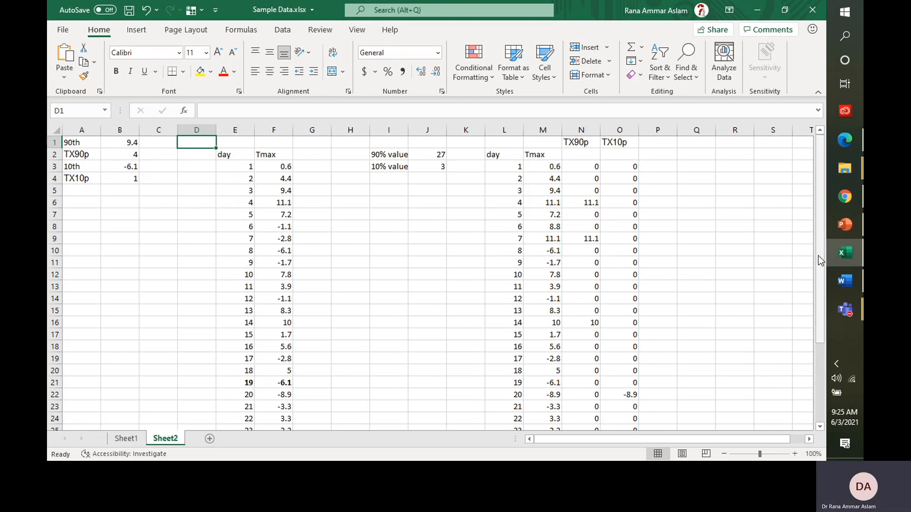
click(846, 225)
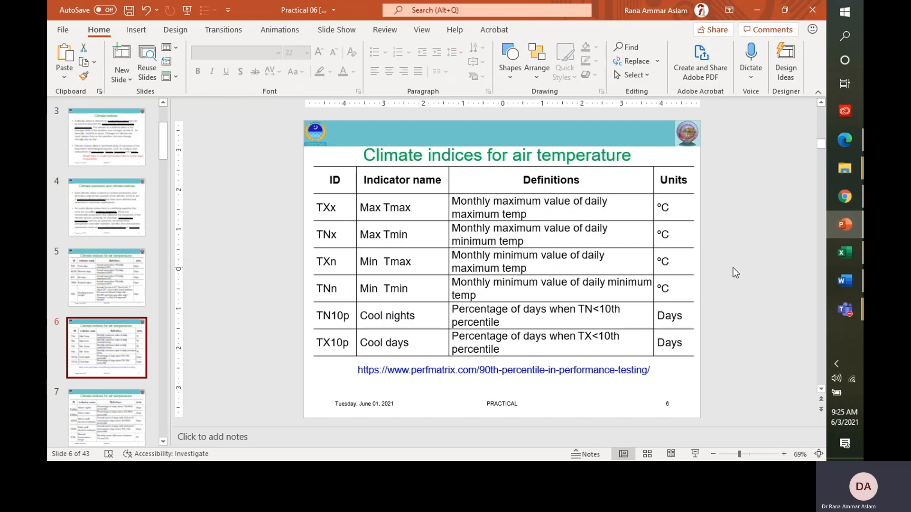
Step: Highlight the 10 in TX10p on slide 6, then return to the Sample Data.xlsx workbook
drag(329, 343, 342, 345)
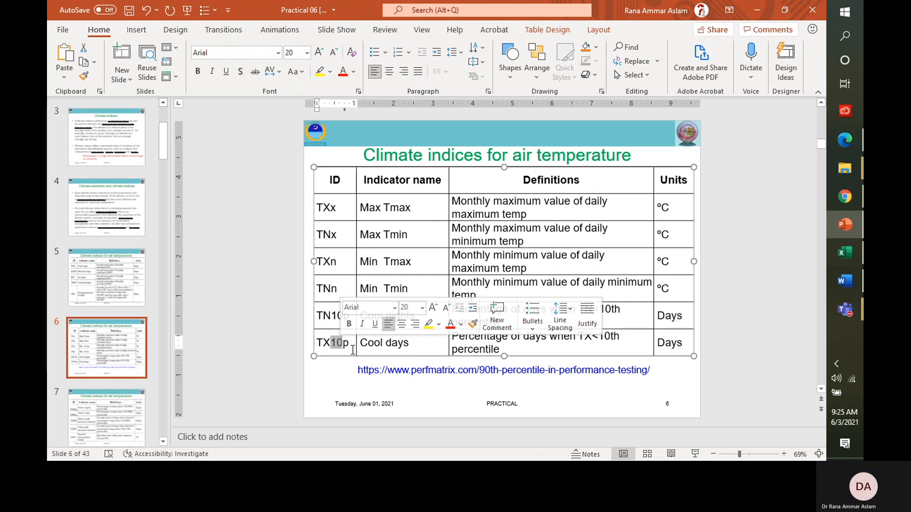
click(251, 298)
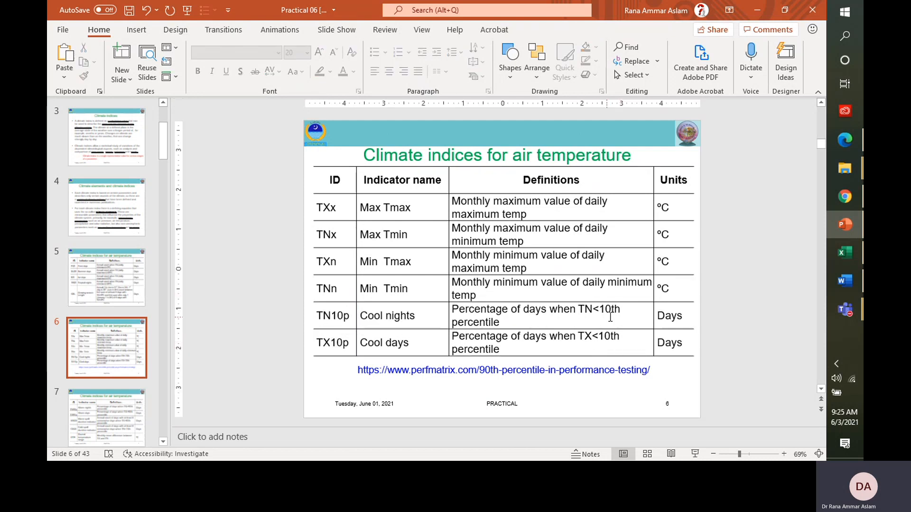
click(845, 252)
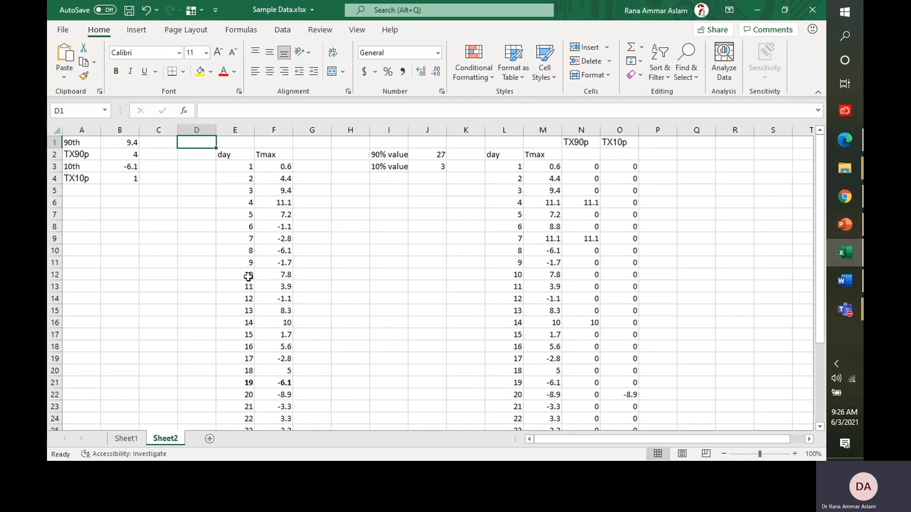
click(846, 218)
click(841, 256)
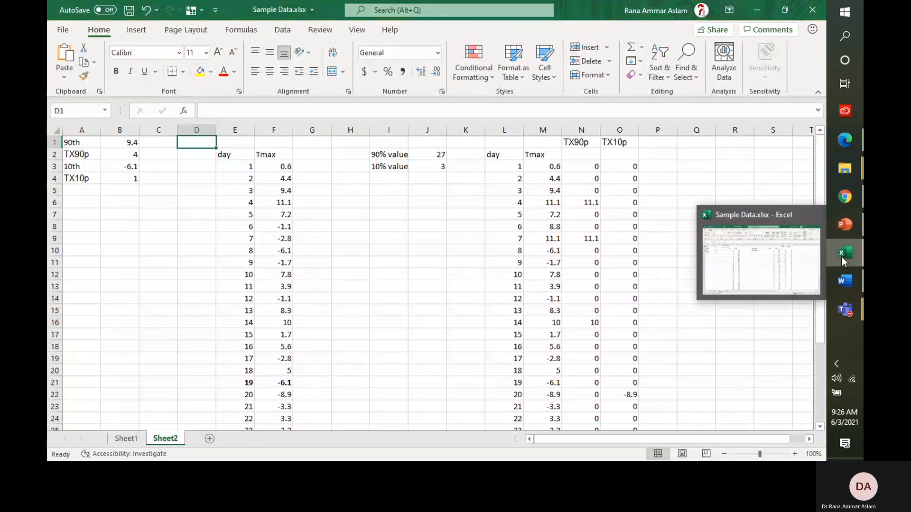
click(841, 257)
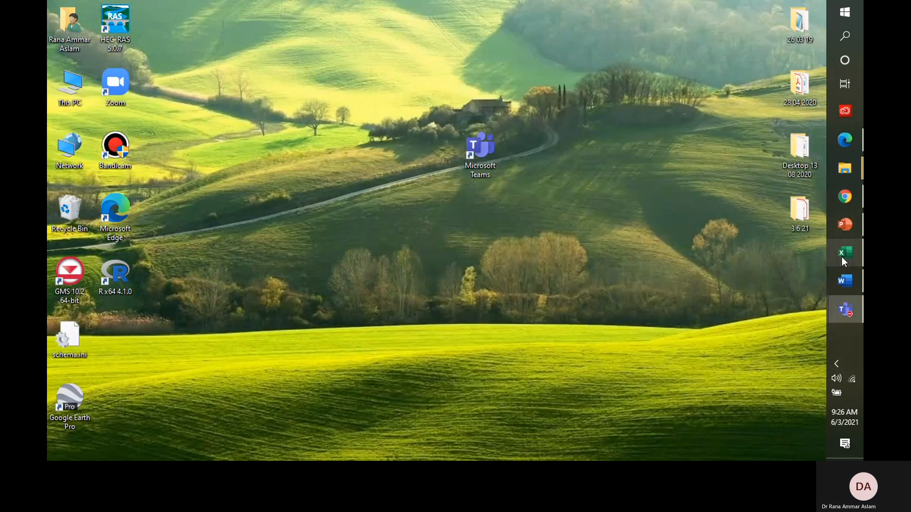
click(841, 255)
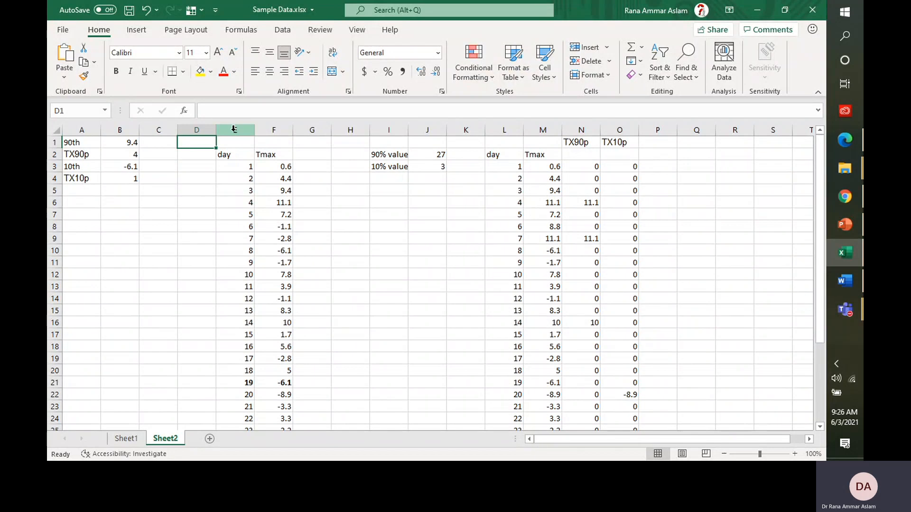
drag(233, 128, 265, 130)
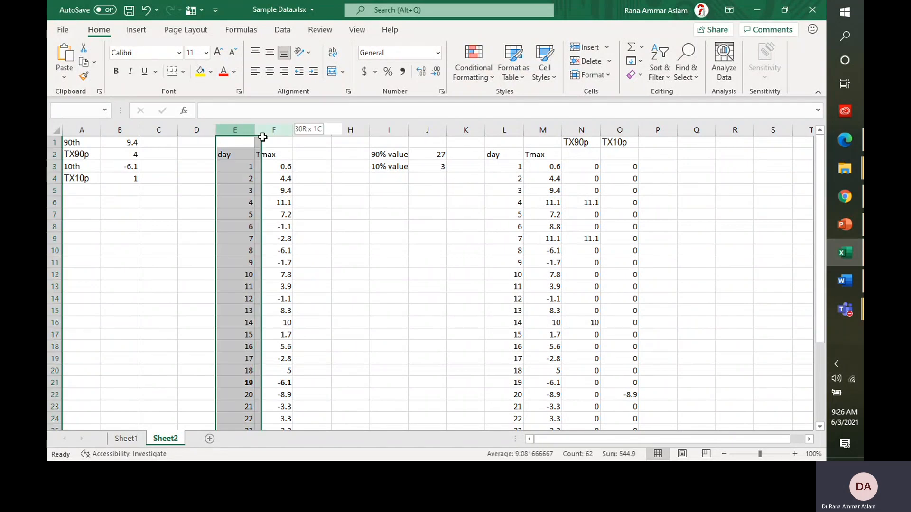
click(229, 179)
key(ctrl+Down)
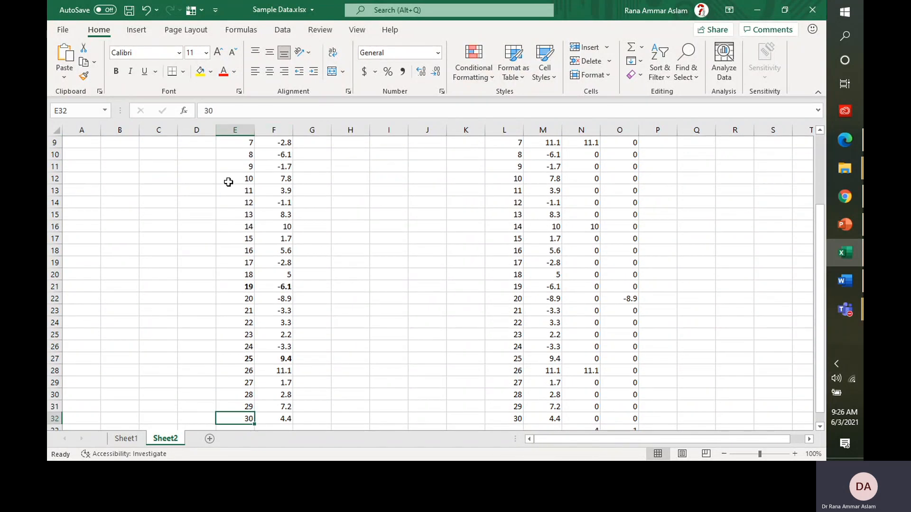
key(ctrl+Up)
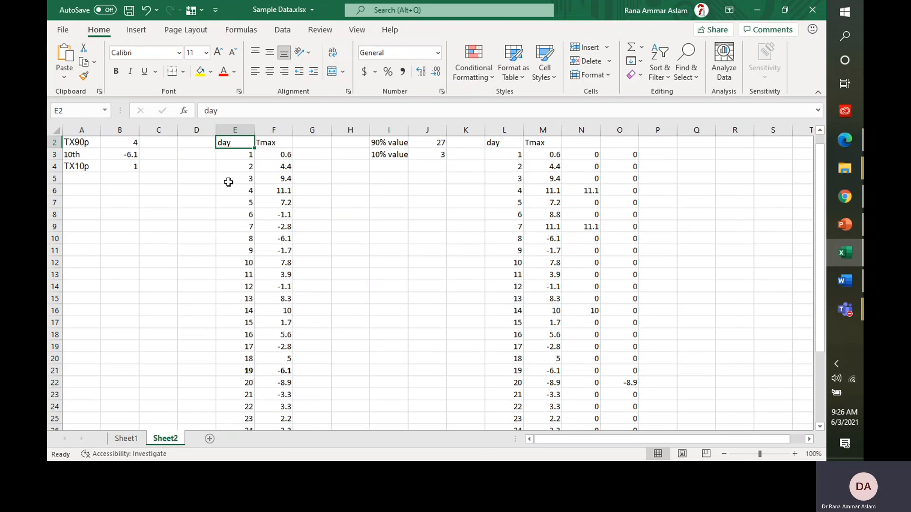
key(Right)
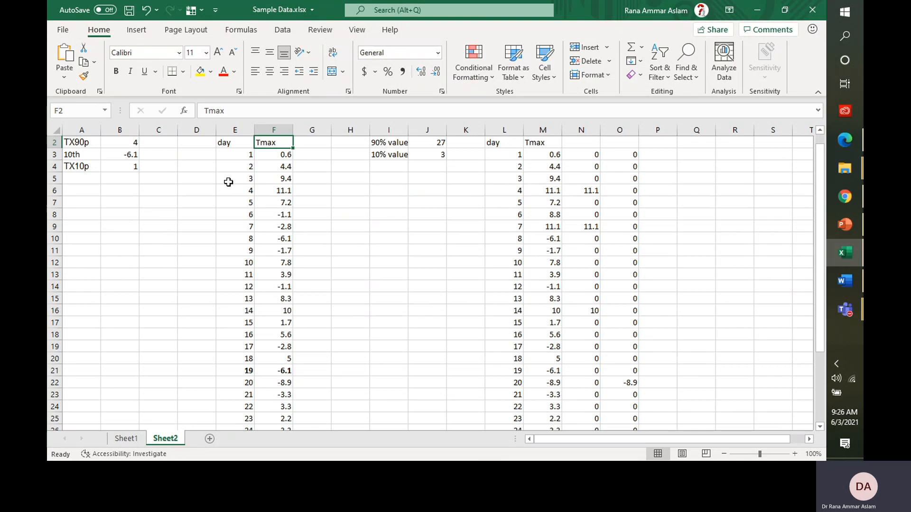
click(65, 165)
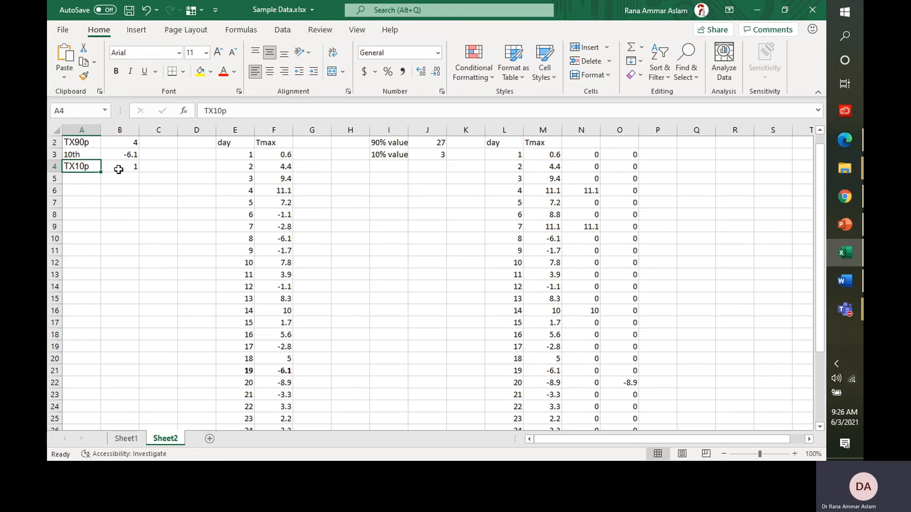
click(843, 222)
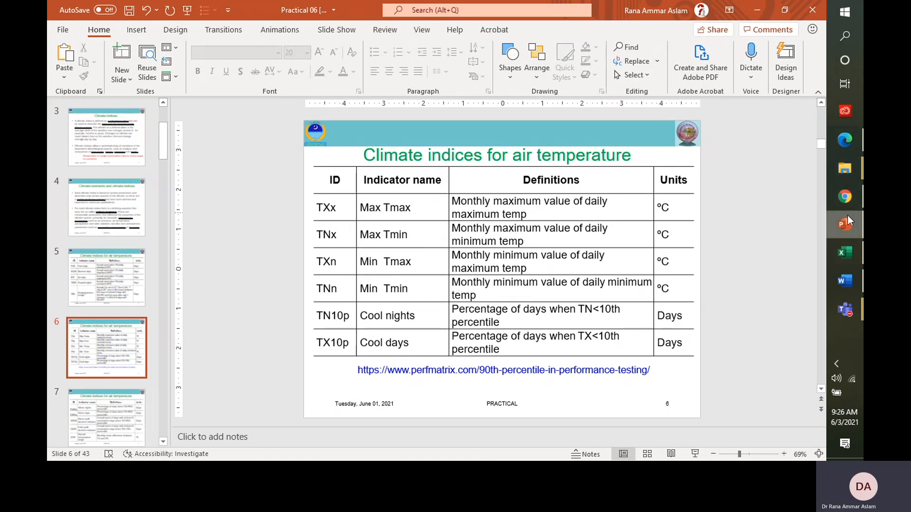
click(845, 252)
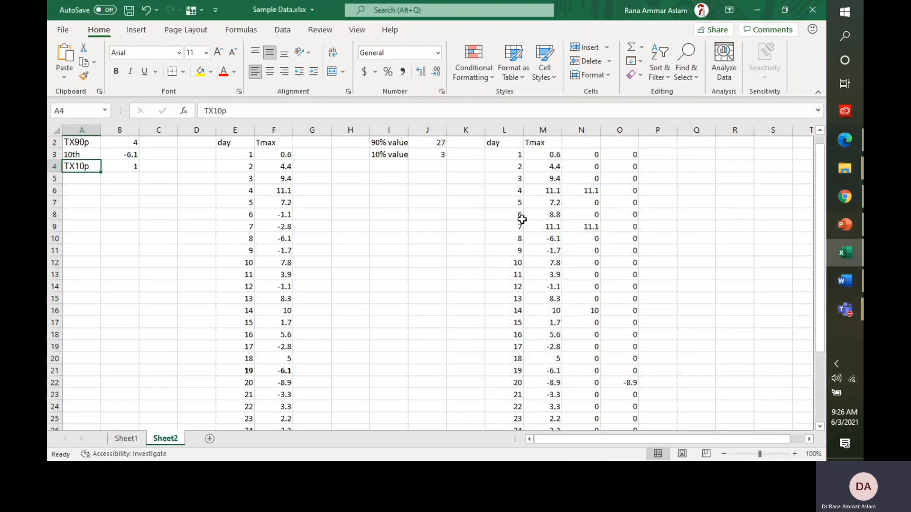
Step: Sort Sheet2's Tmax values smallest to largest, expanding the sort to include the day column
click(278, 146)
click(279, 155)
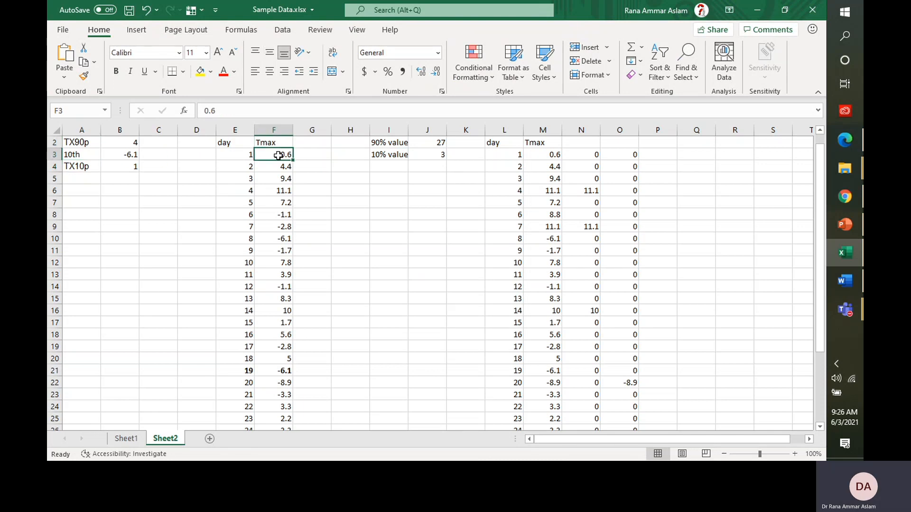
key(ctrl+shift+Down)
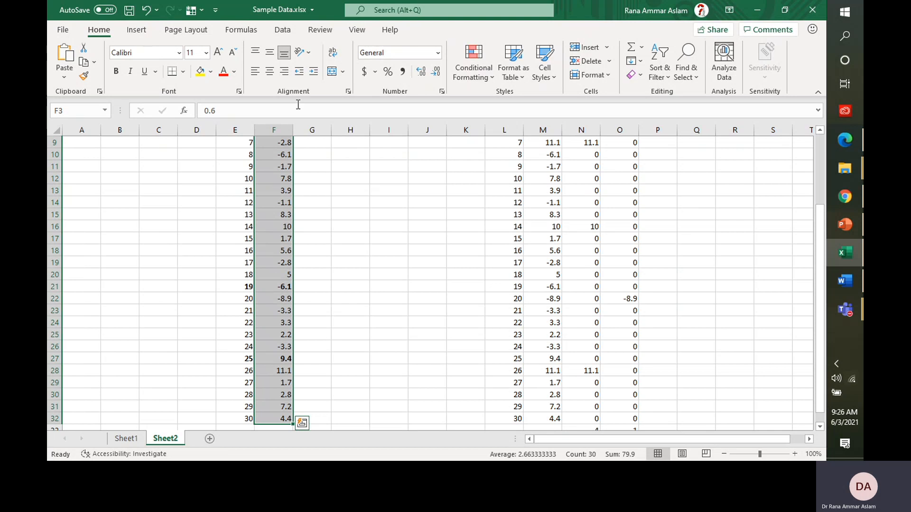
key(shift+Left)
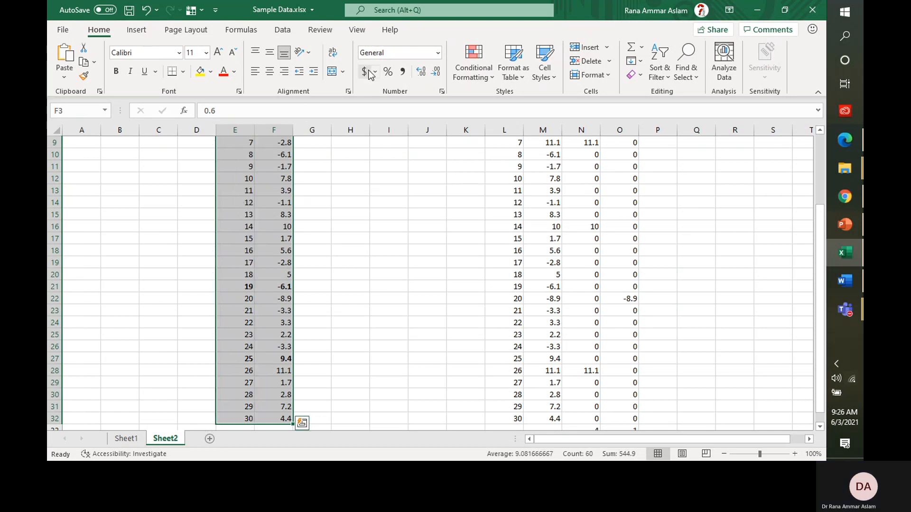
scroll(320, 125, up, 3)
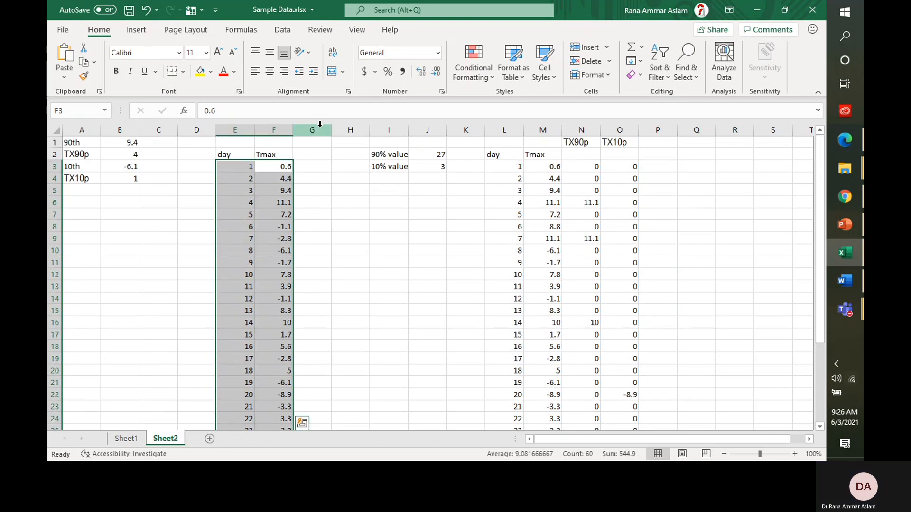
key(Right)
key(Left)
key(ctrl+shift+Down)
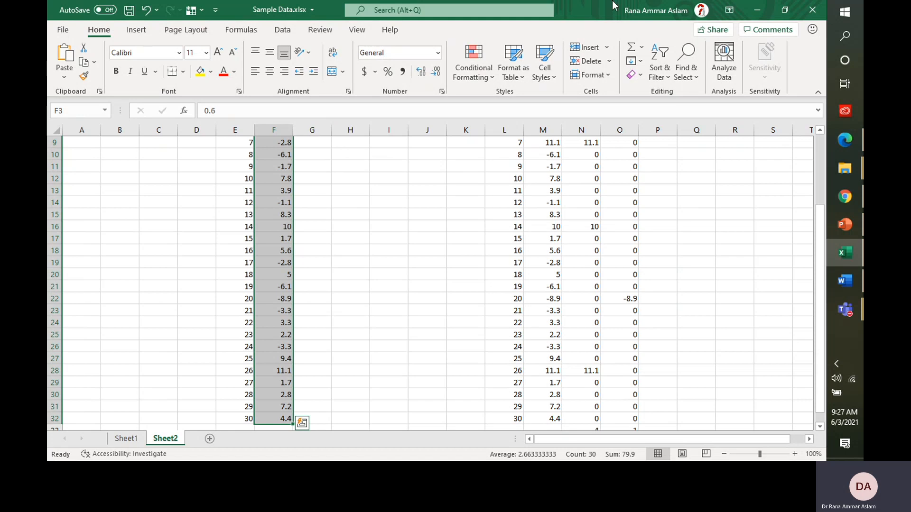
click(658, 72)
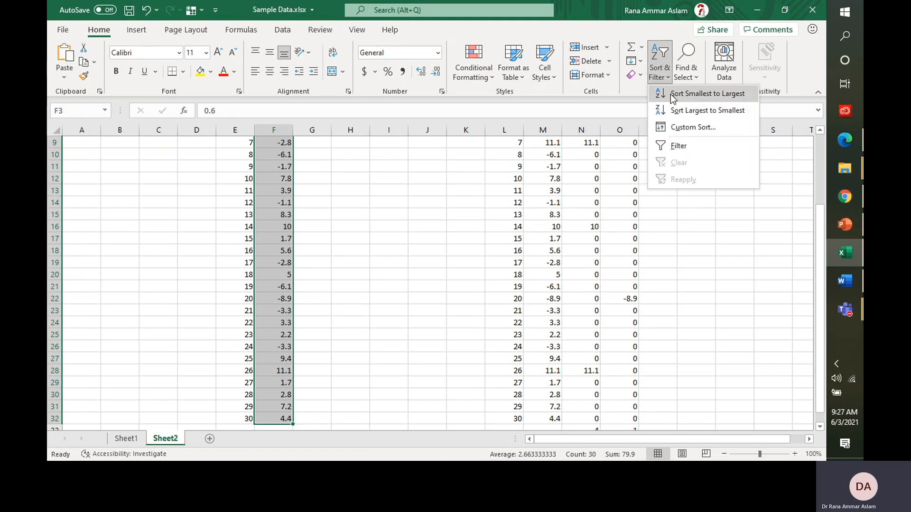
click(660, 94)
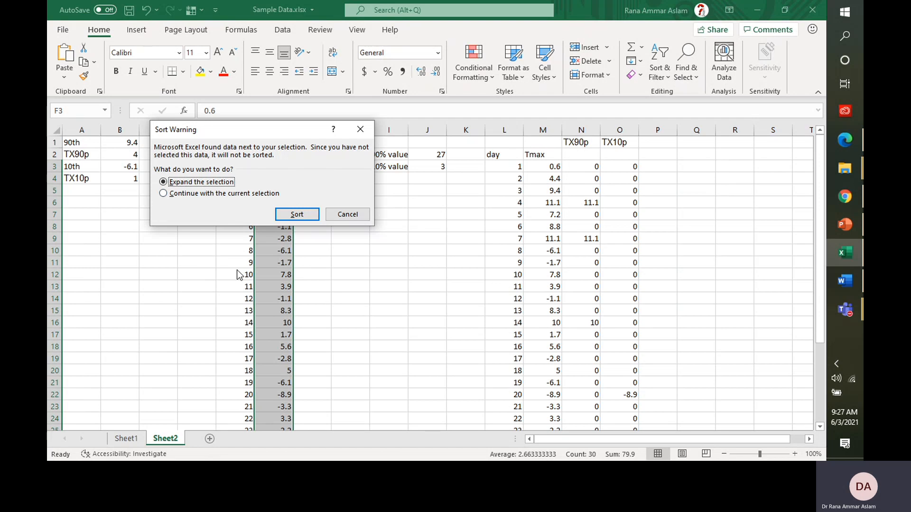
click(297, 215)
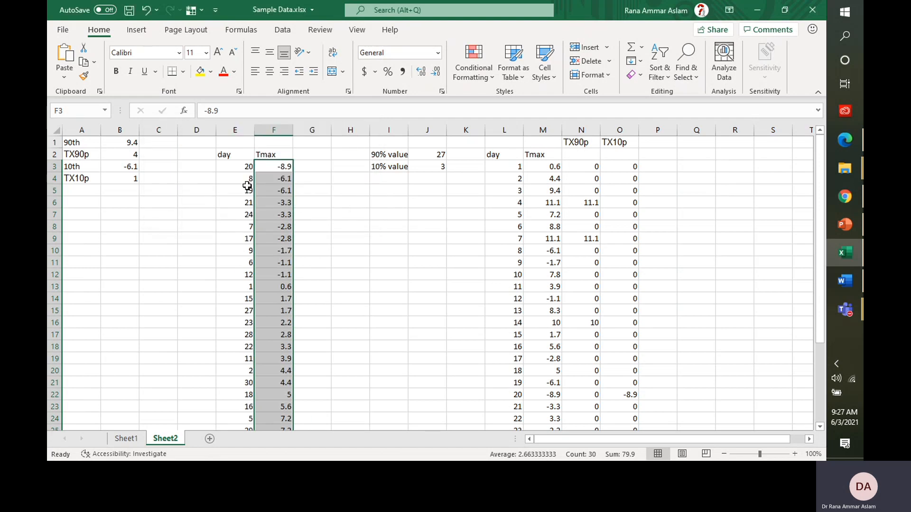
Step: Check the sorted Tmax column runs from the coldest value in F3 to the largest in F32
click(269, 168)
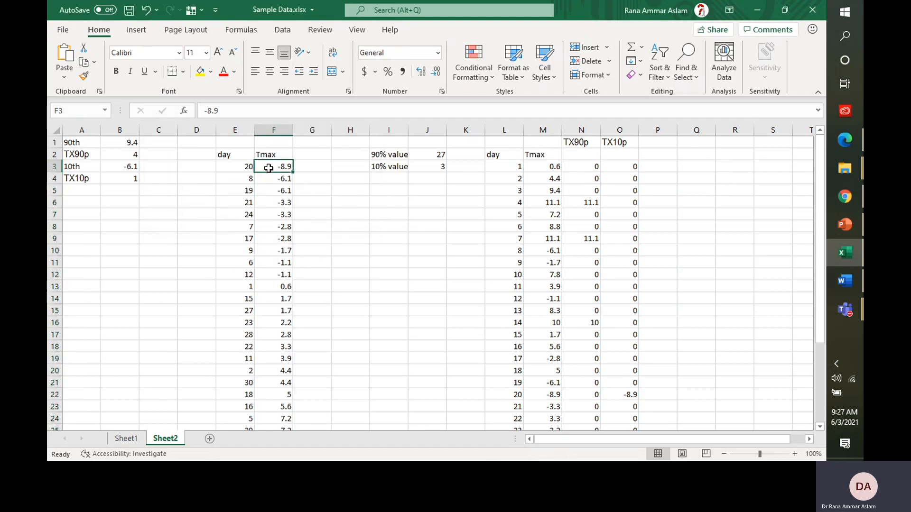
key(ctrl+Down)
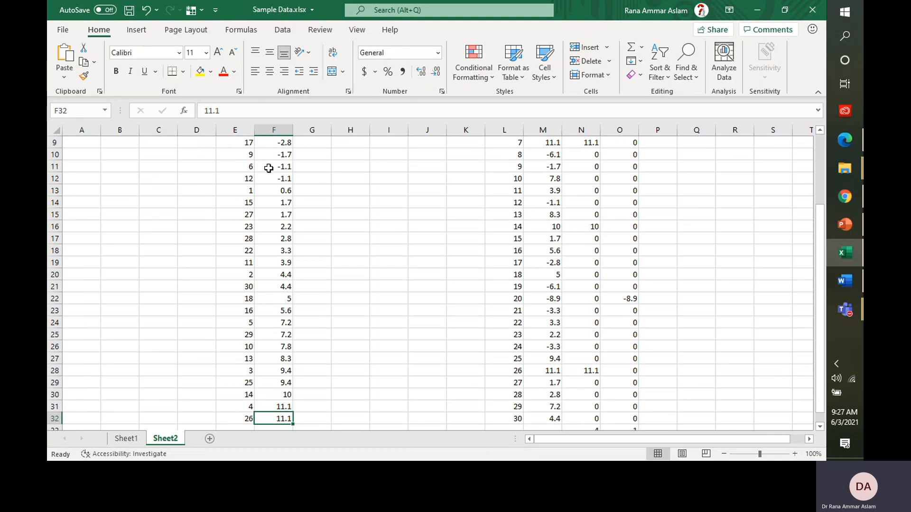
key(ctrl+Up)
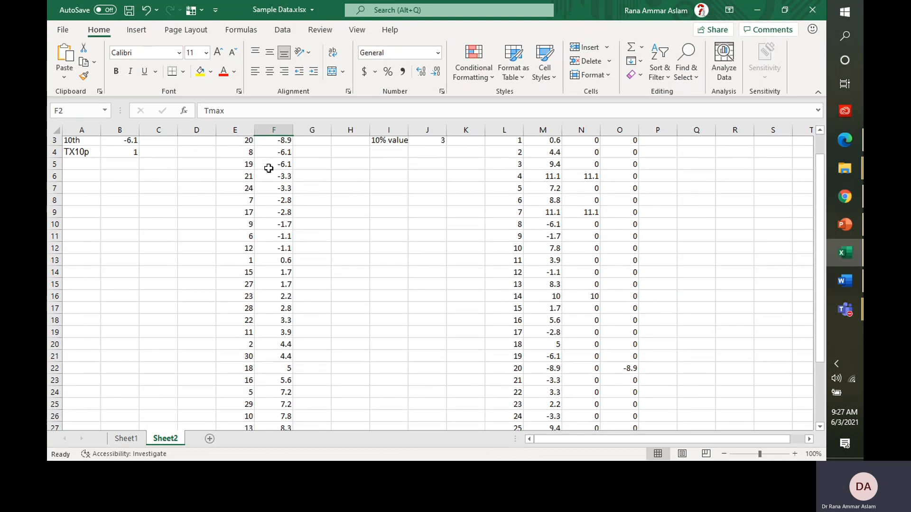
key(Down)
key(Left)
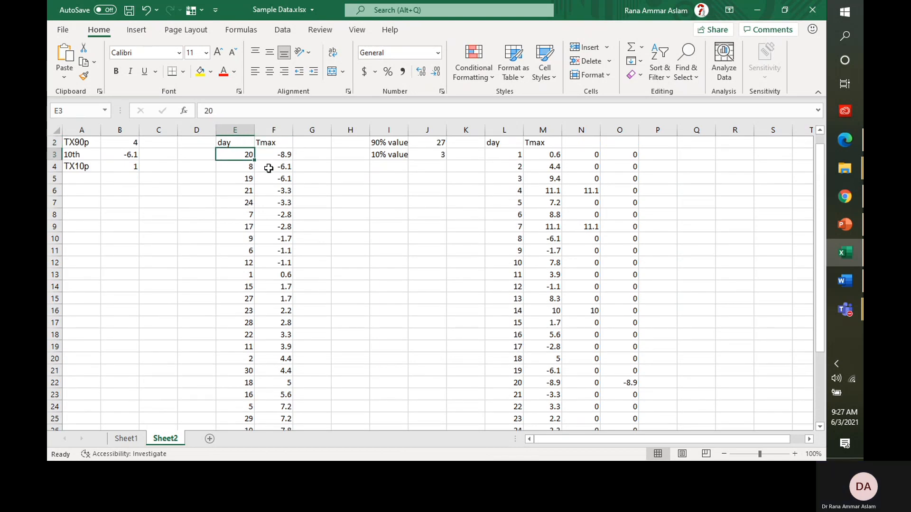
key(Left)
Step: Enter 1, 2, 3 in D3:D5 and fill the numbering down column D to 30
text(1)
key(Return)
text(2)
key(Return)
text(3)
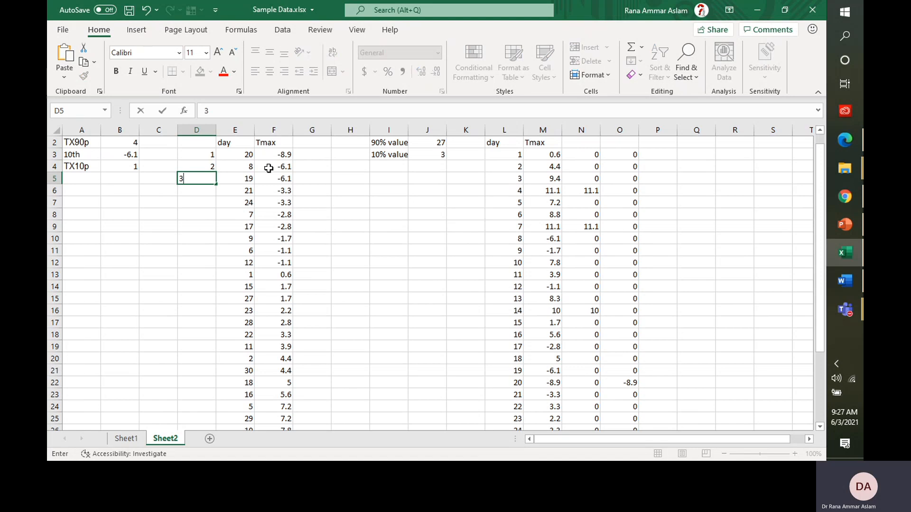
key(shift+Up)
key(shift+Up)
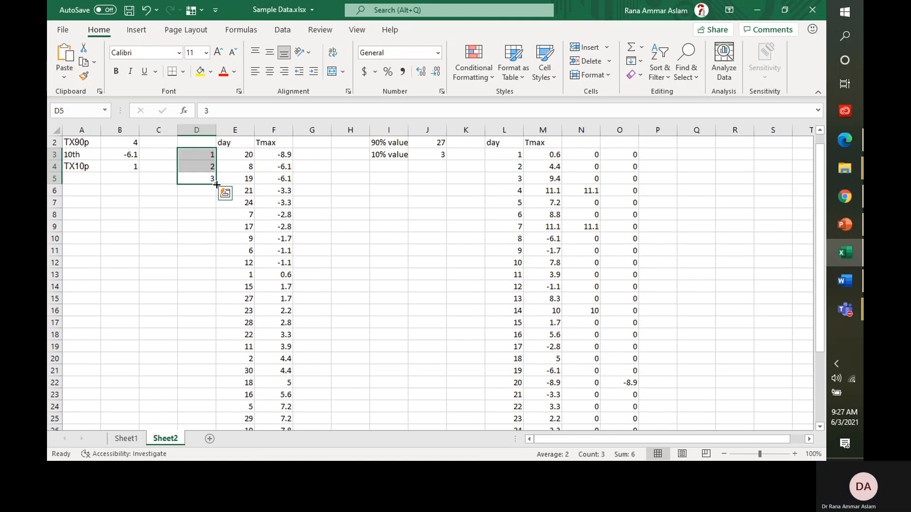
double_click(216, 186)
key(ctrl+Down)
key(ctrl+Up)
key(ctrl+Up)
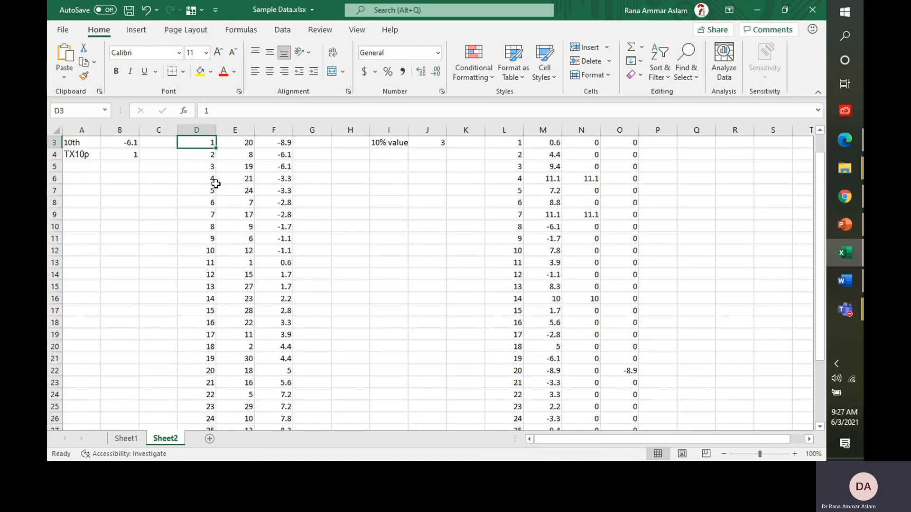
key(Down)
key(Down)
key(Right)
key(Right)
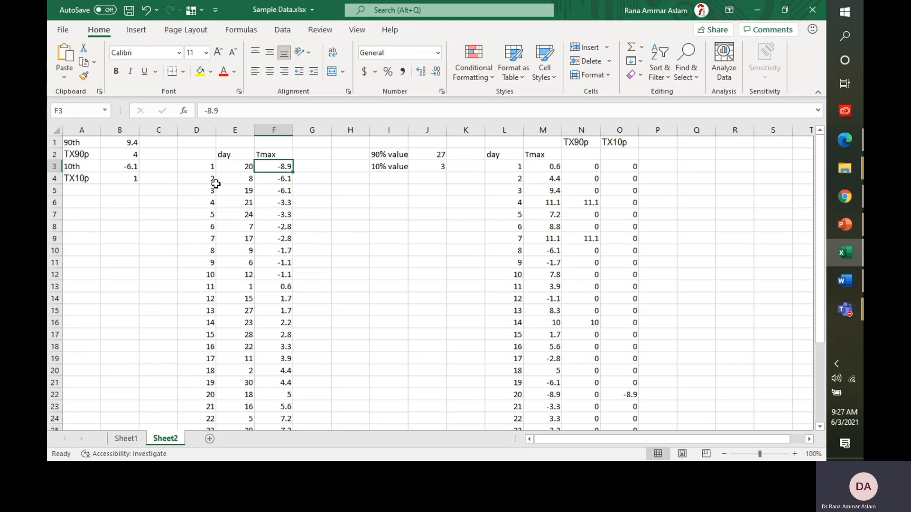
key(Right)
key(Right)
key(Right)
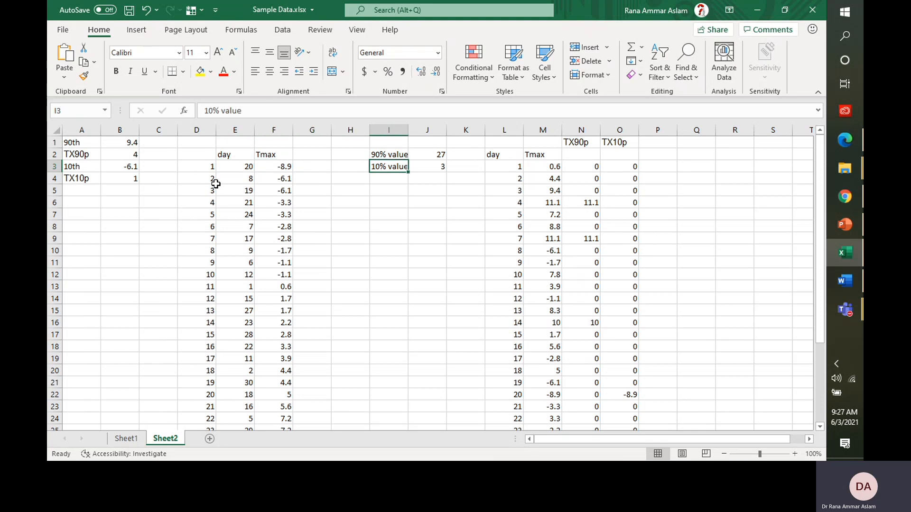
key(Left)
key(Left)
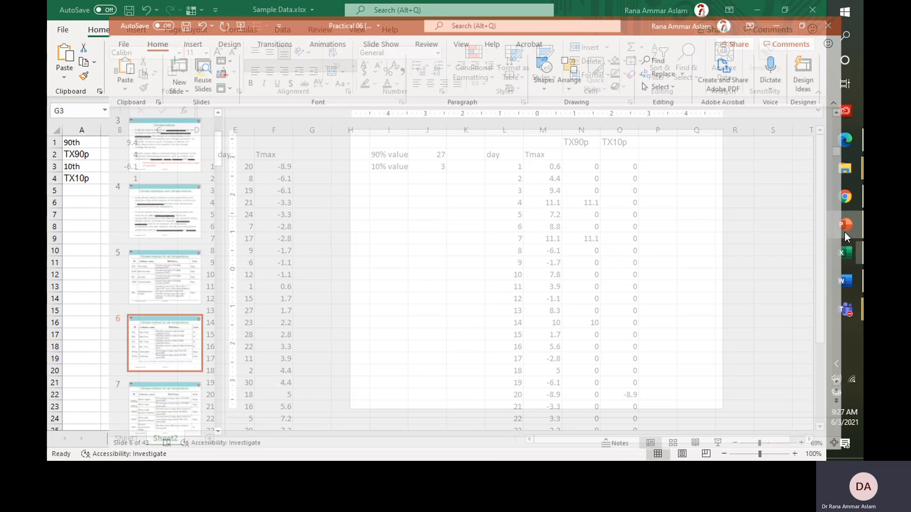
click(845, 232)
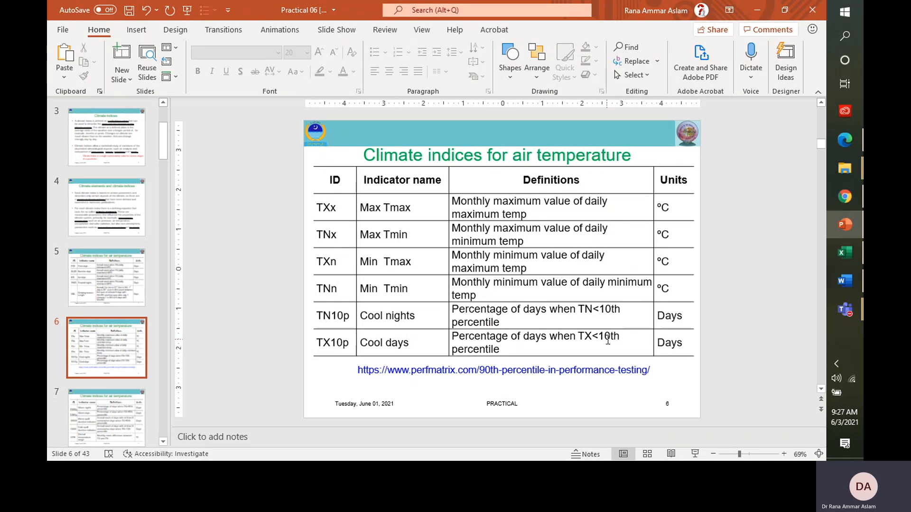
drag(605, 329, 602, 333)
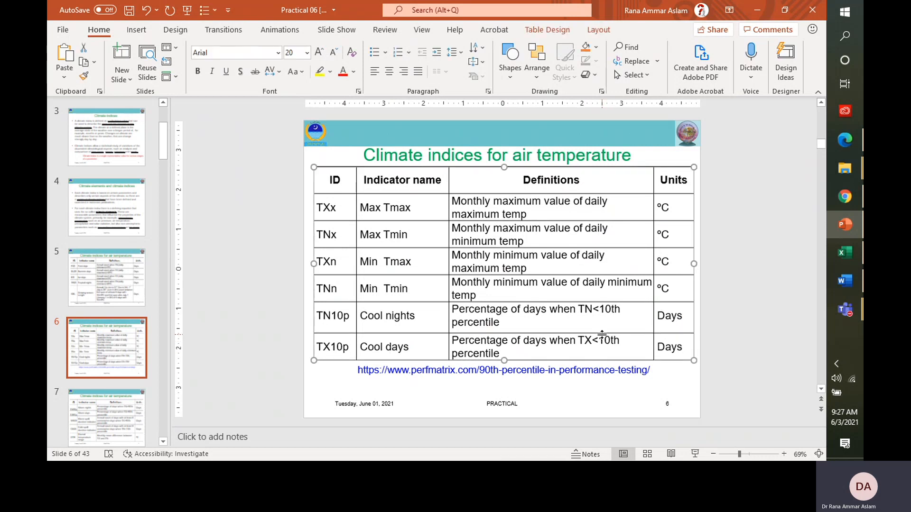
scroll(603, 344, down, 1)
key(ctrl+z)
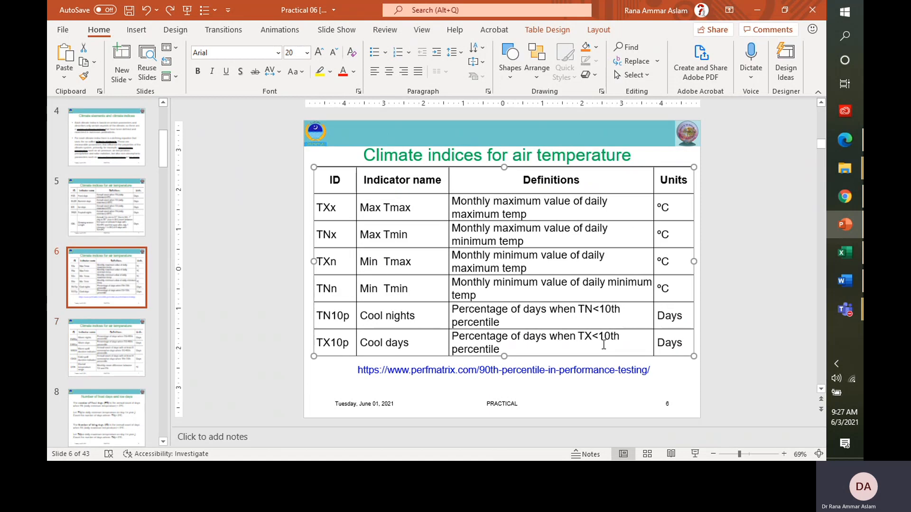
drag(598, 337, 616, 336)
click(747, 227)
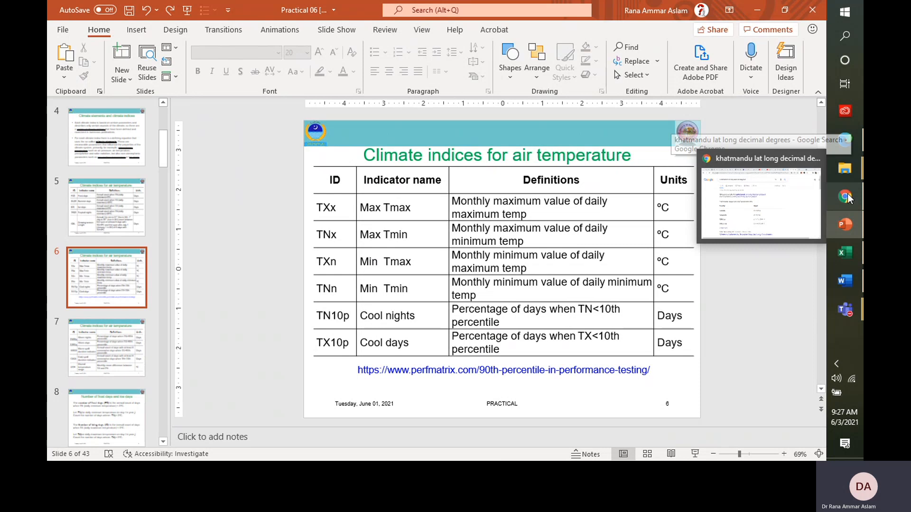
click(846, 253)
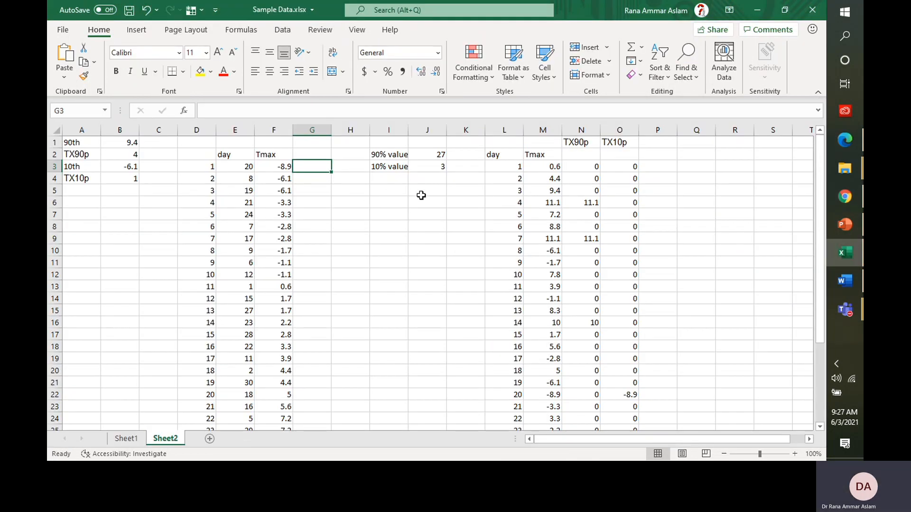
Step: Replace the 10% value in J3 with the formula =30*(10/100), which returns 3
click(417, 165)
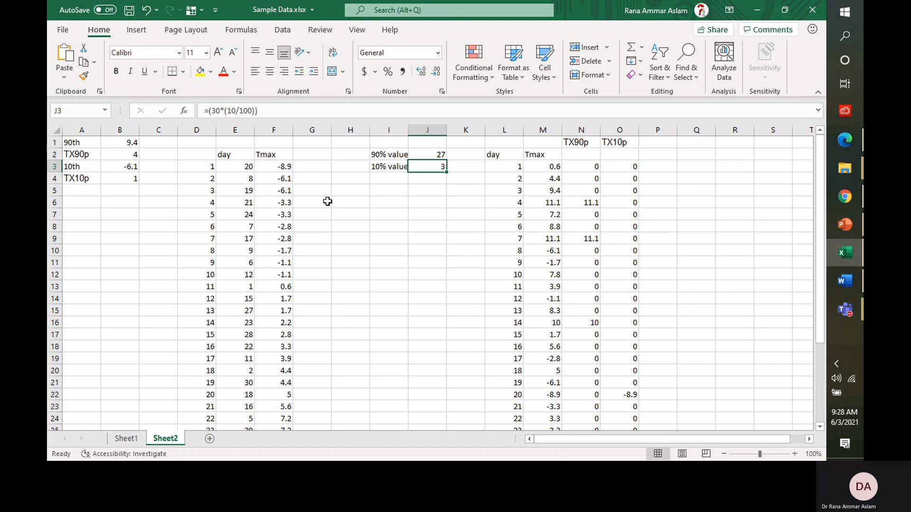
text(=)
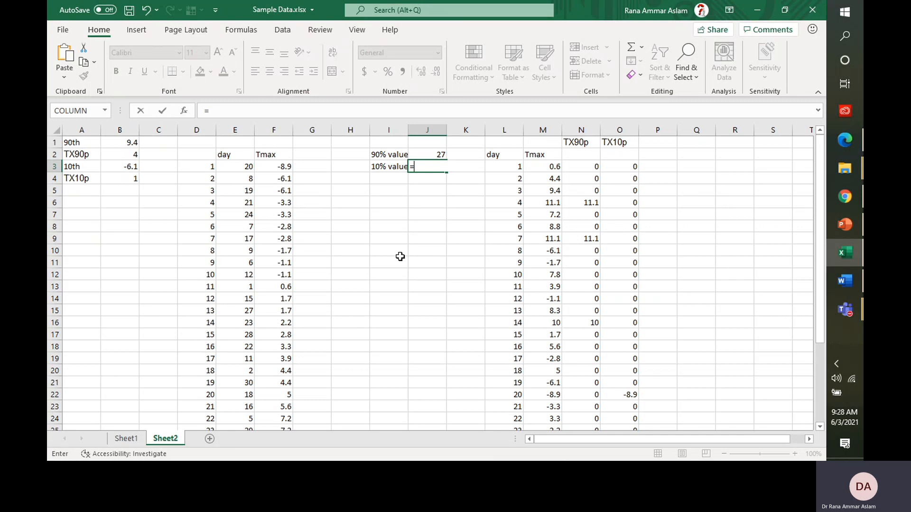
text(30)
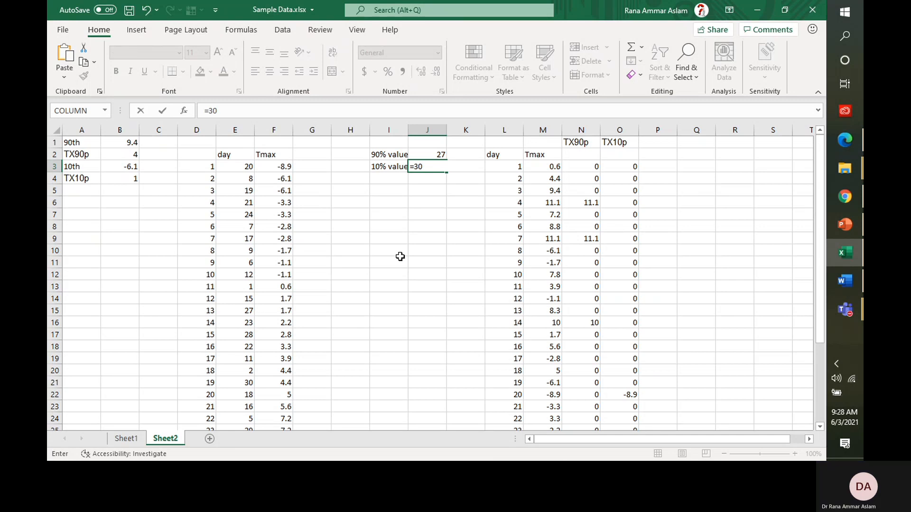
text(*()
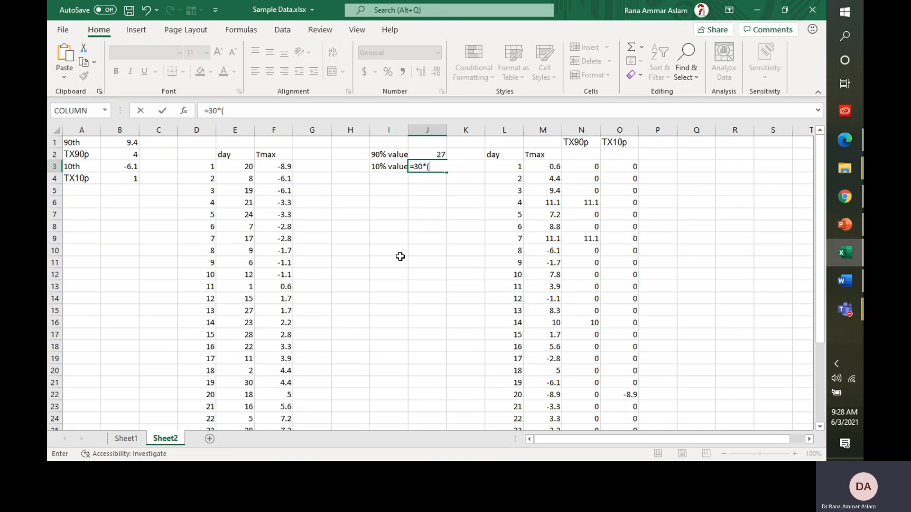
text(10/100))
key(Return)
key(Up)
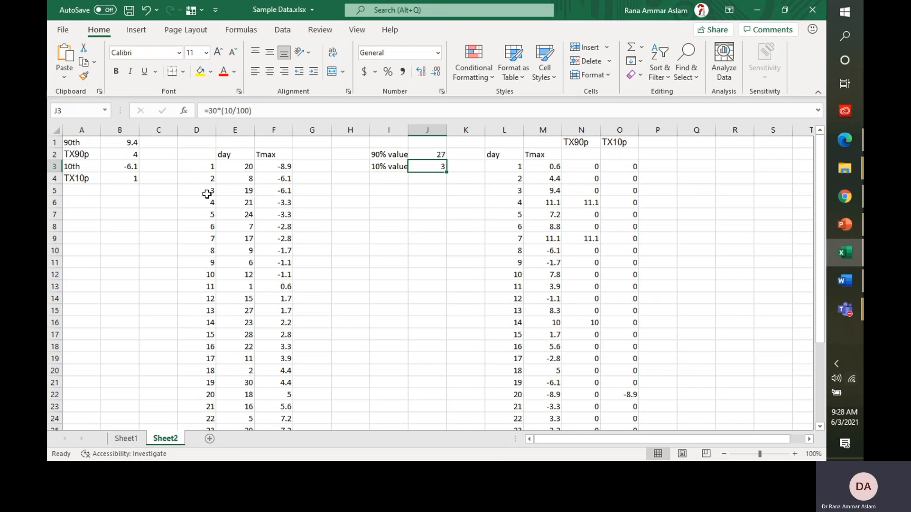
click(203, 191)
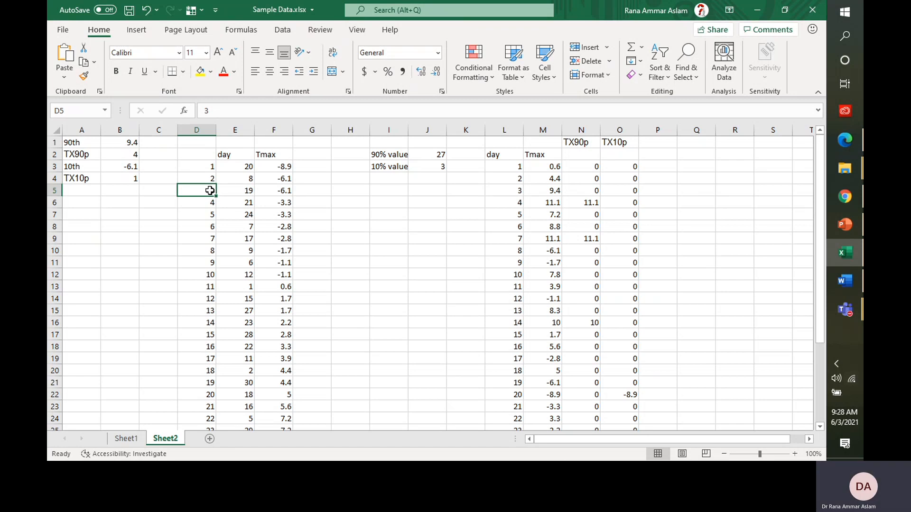
Step: Bold the day 3 row (3, 19, -6.1) in D5:F5 and check the -6.1 value
drag(213, 192, 270, 191)
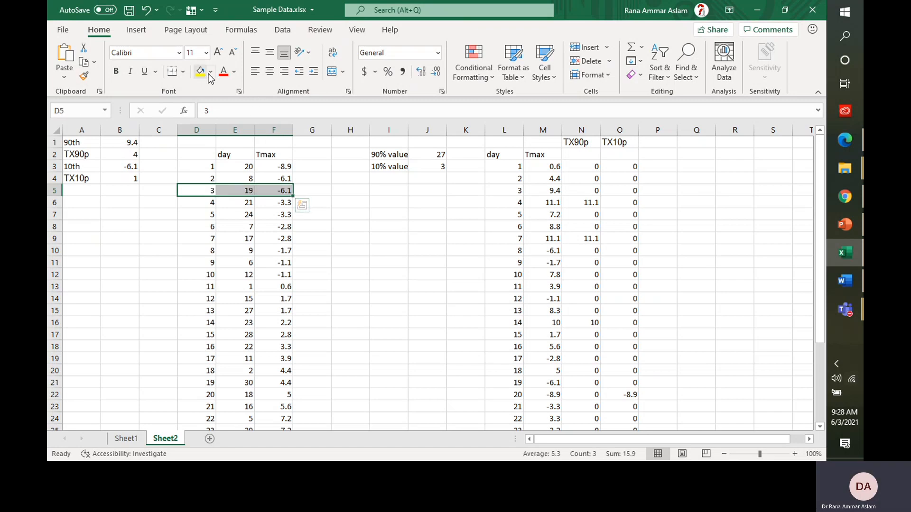
click(116, 71)
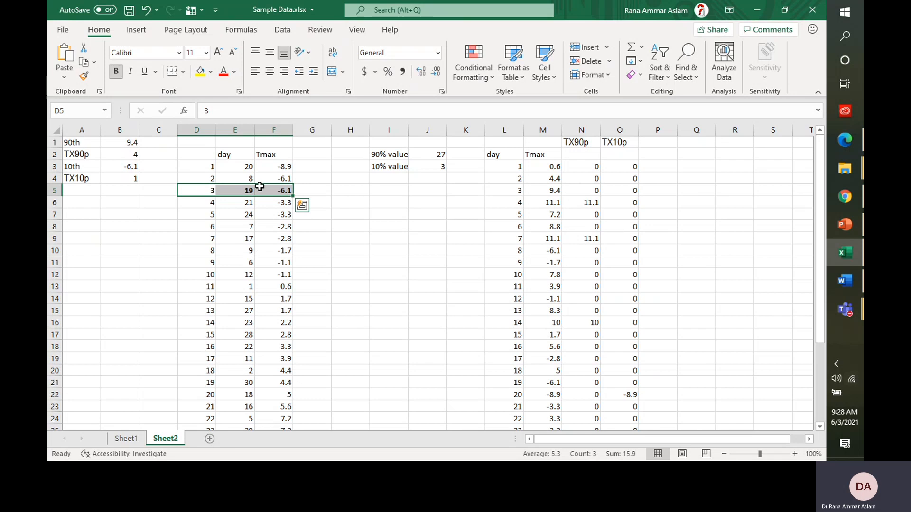
click(303, 216)
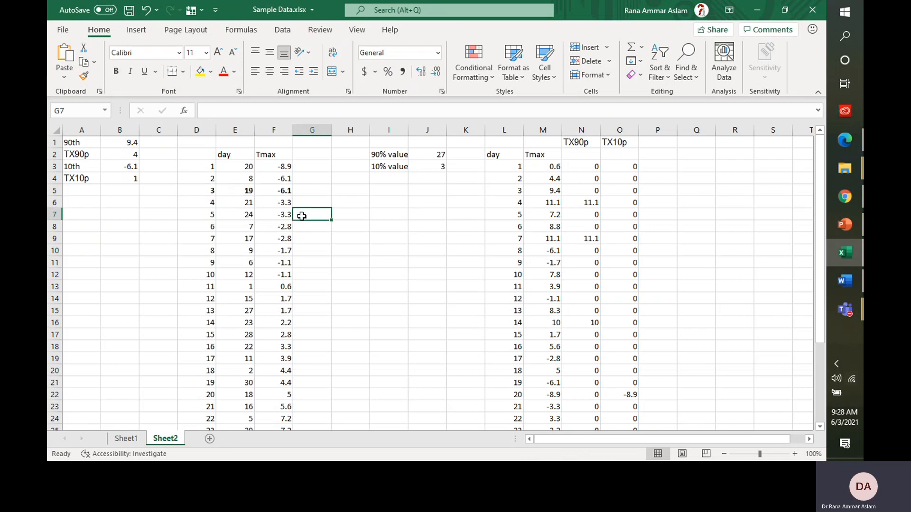
click(268, 190)
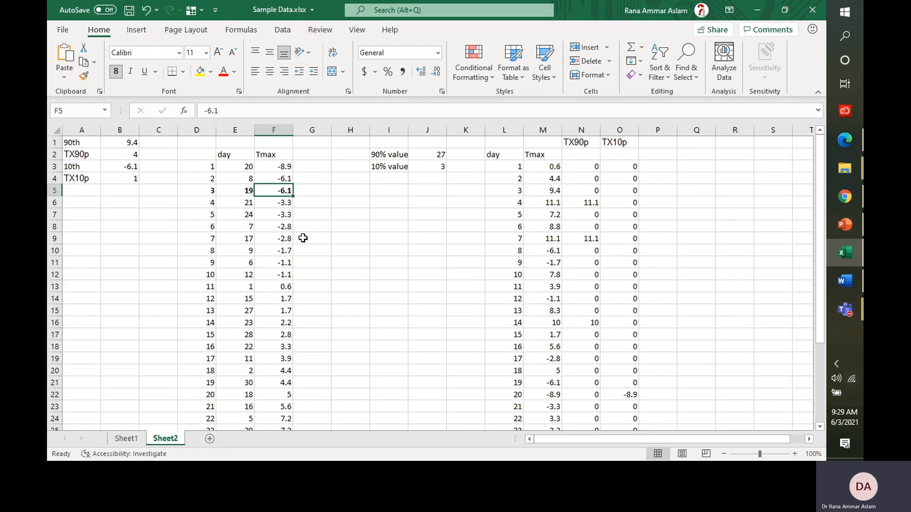
click(182, 199)
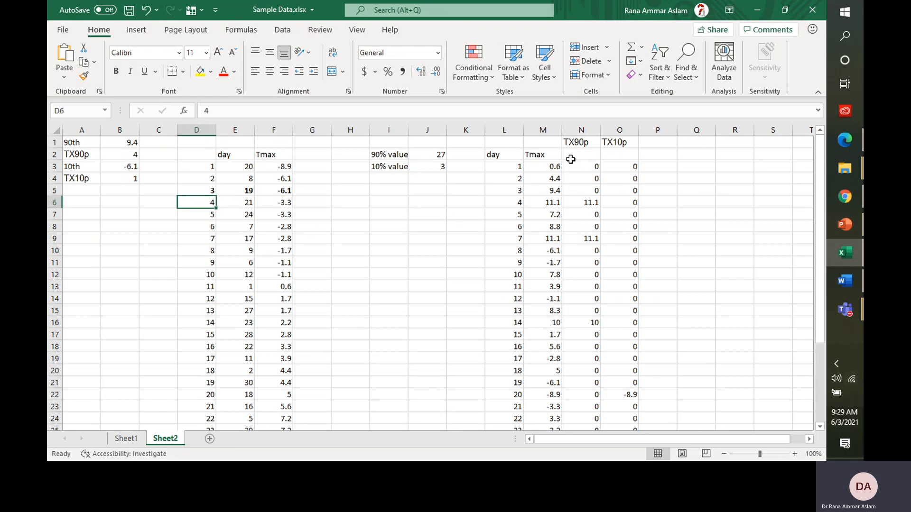
click(541, 167)
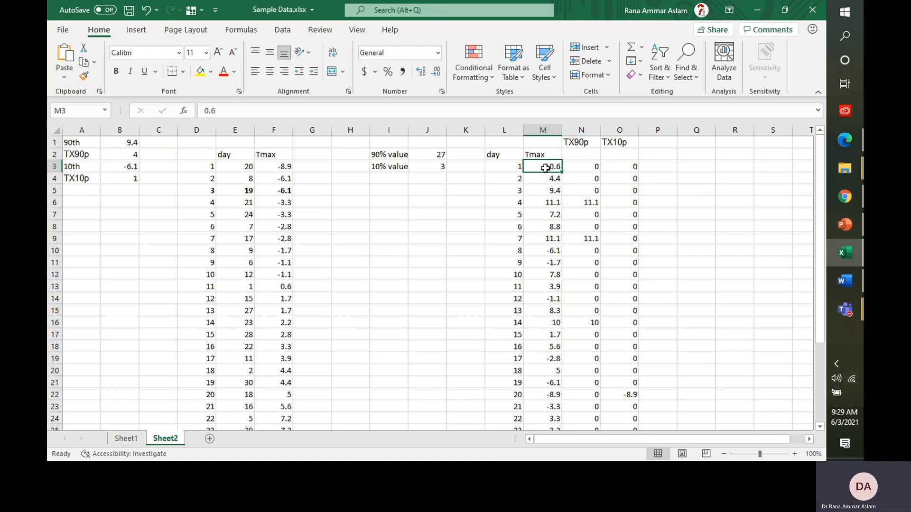
key(ctrl+Down)
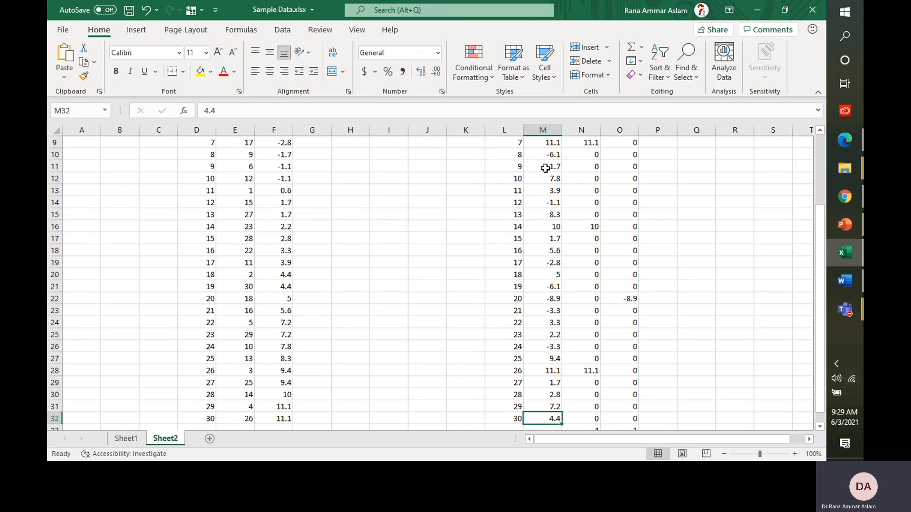
key(ctrl+Up)
key(Down)
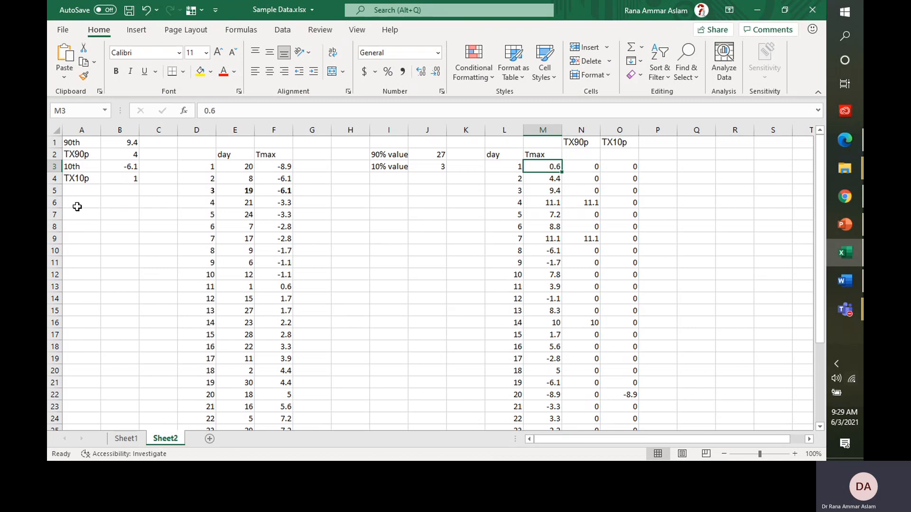
click(90, 178)
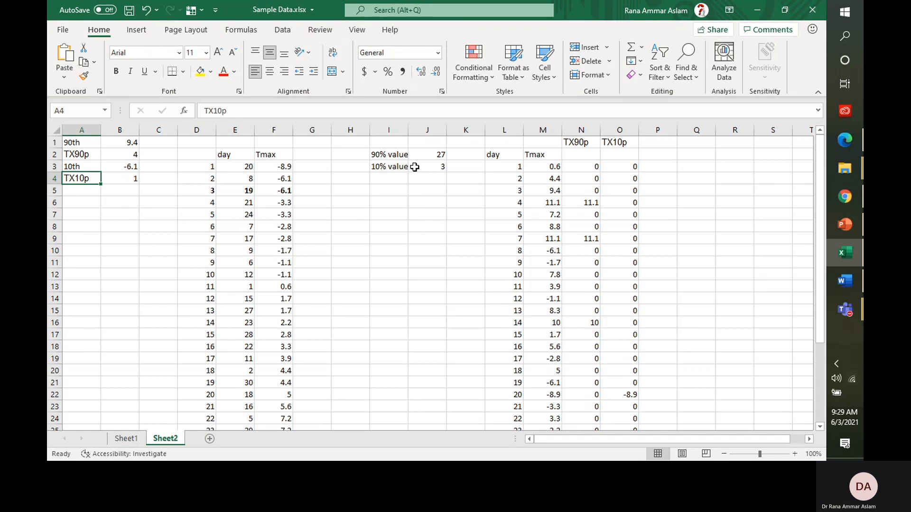
click(276, 190)
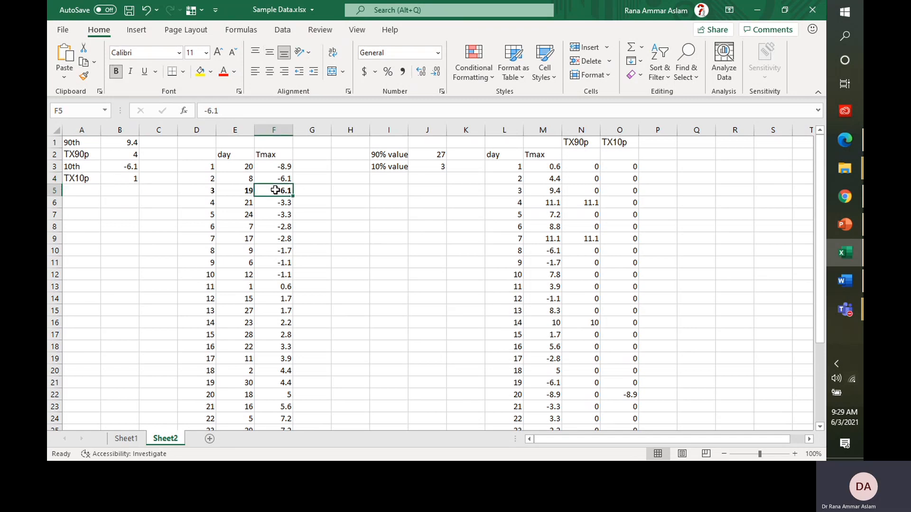
click(617, 141)
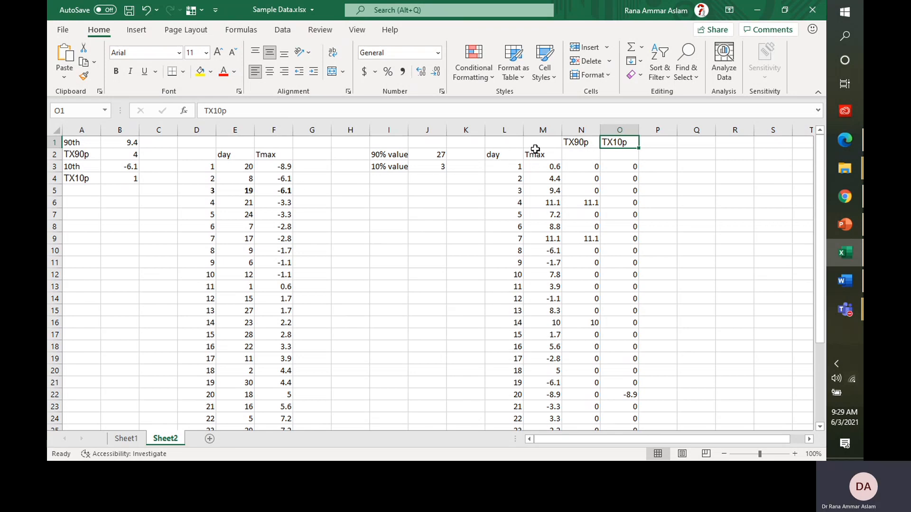
click(535, 166)
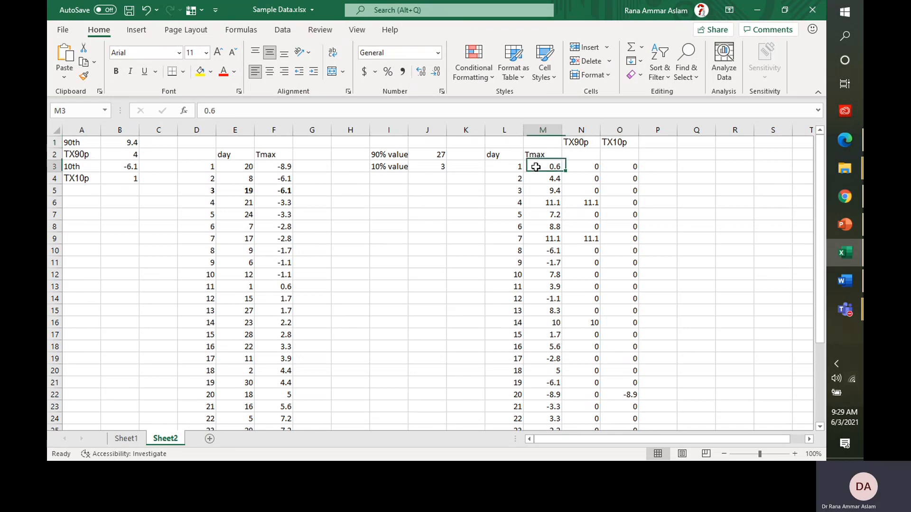
click(286, 190)
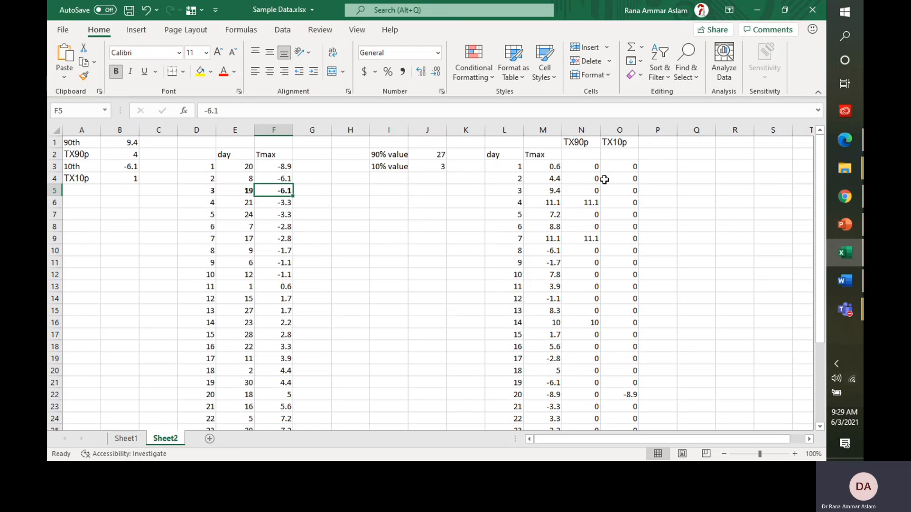
click(623, 167)
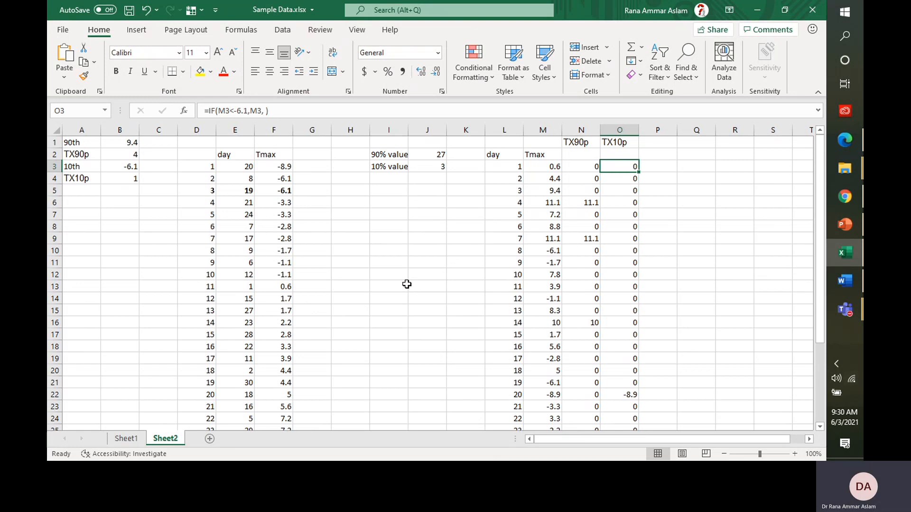
Step: Enter =IF(M3<-6.1,M3, ) in O3 as day 1's TX10p formula
text(=)
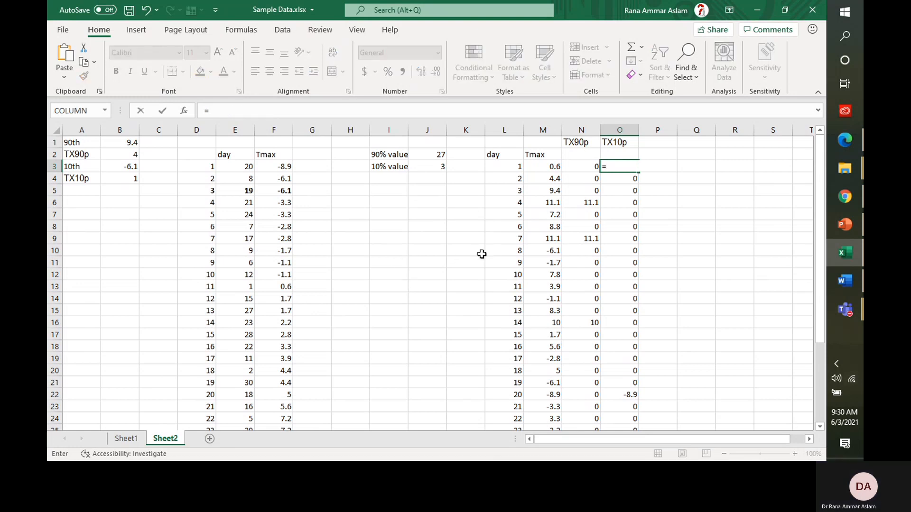
text(IF)
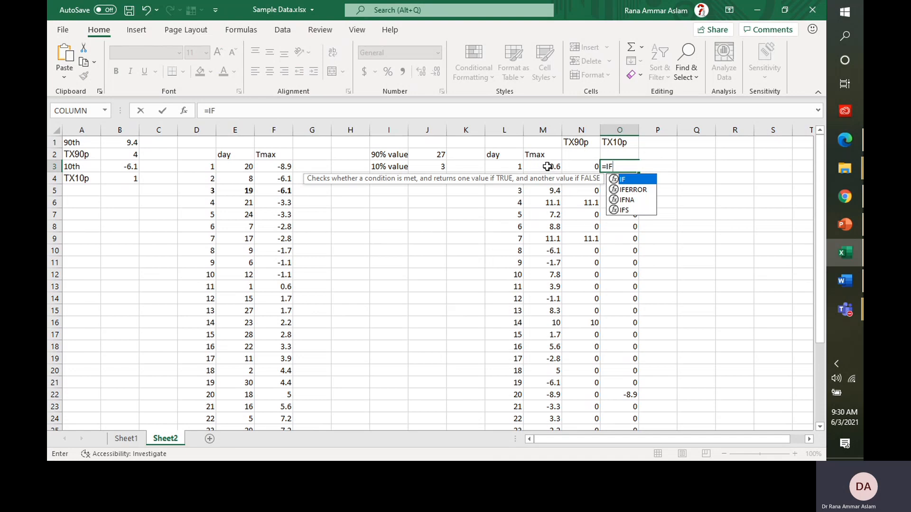
text(()
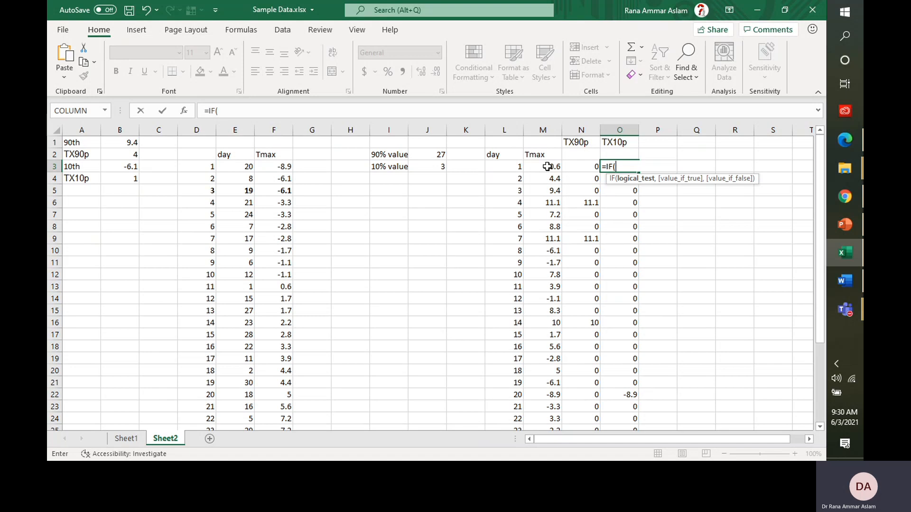
click(547, 166)
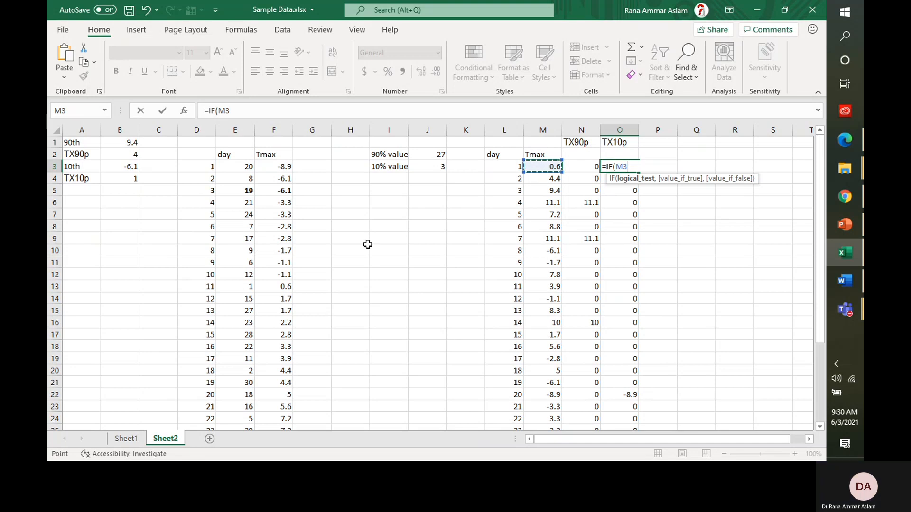
text(<-6.1)
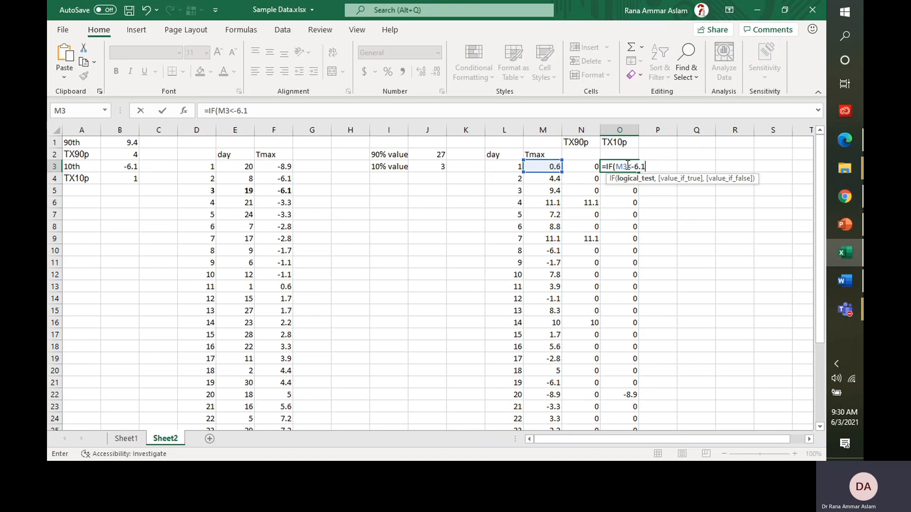
text(,)
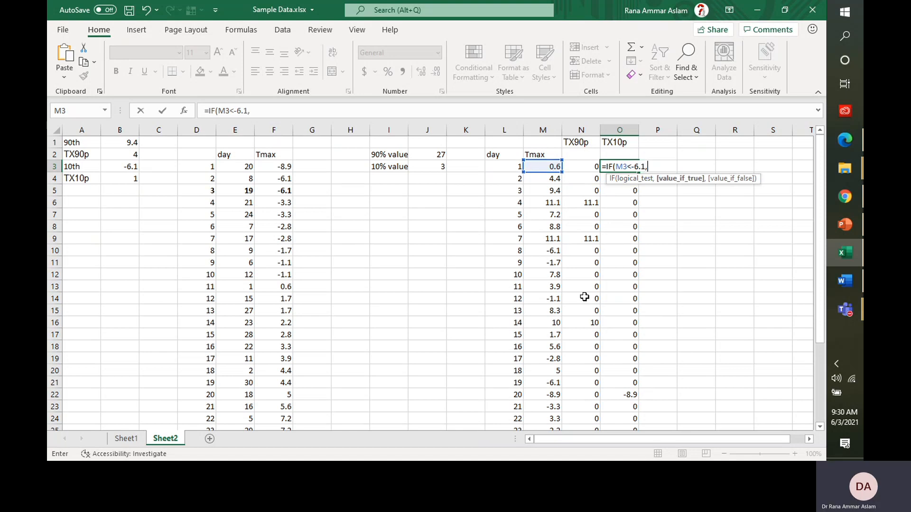
click(549, 167)
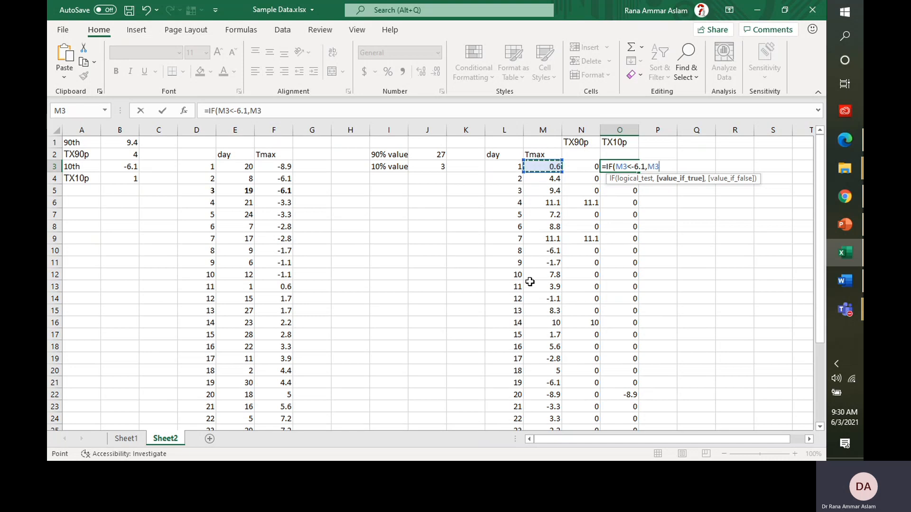
text(,)
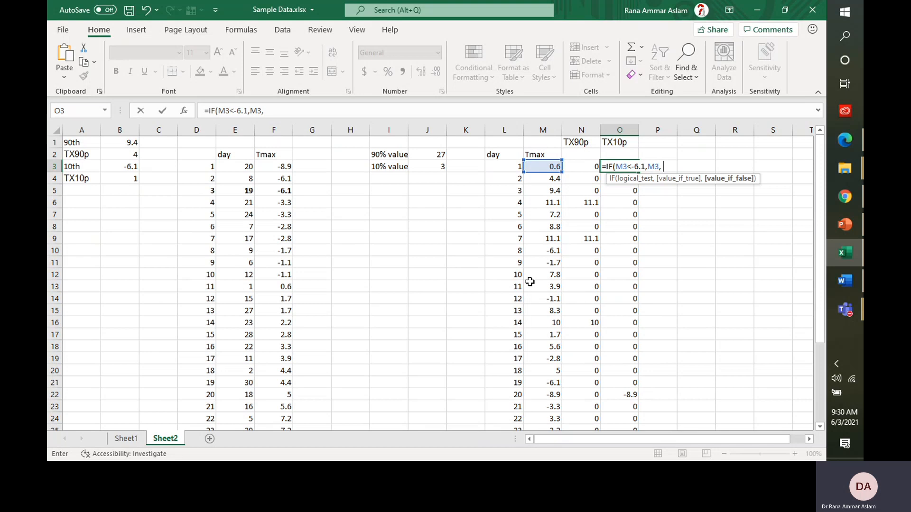
key(Return)
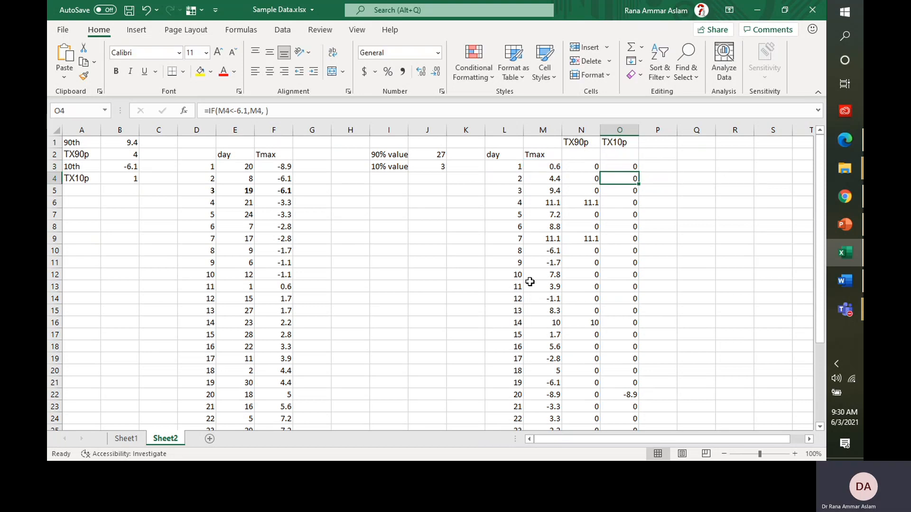
Step: Copy the TX10p formula down column O to row 32, showing -8.9 on day 20
key(ctrl+shift+Down)
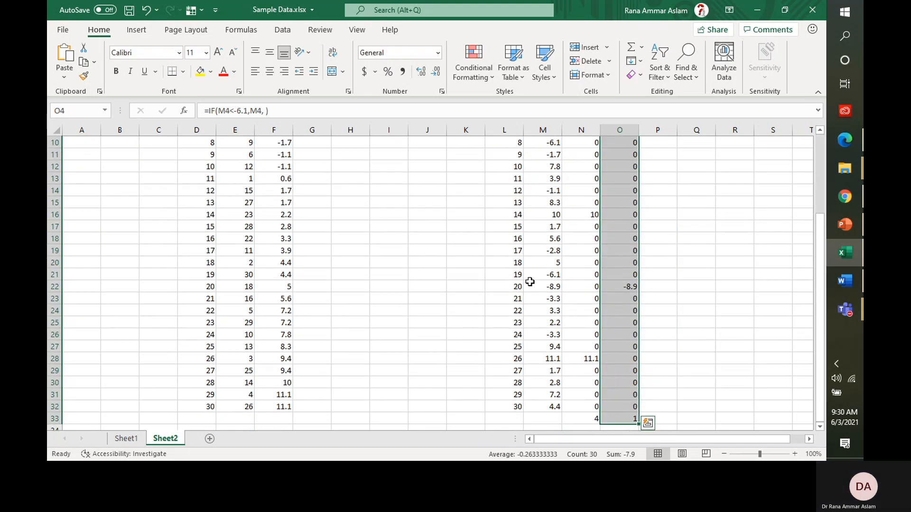
key(ctrl+z)
key(ctrl+d)
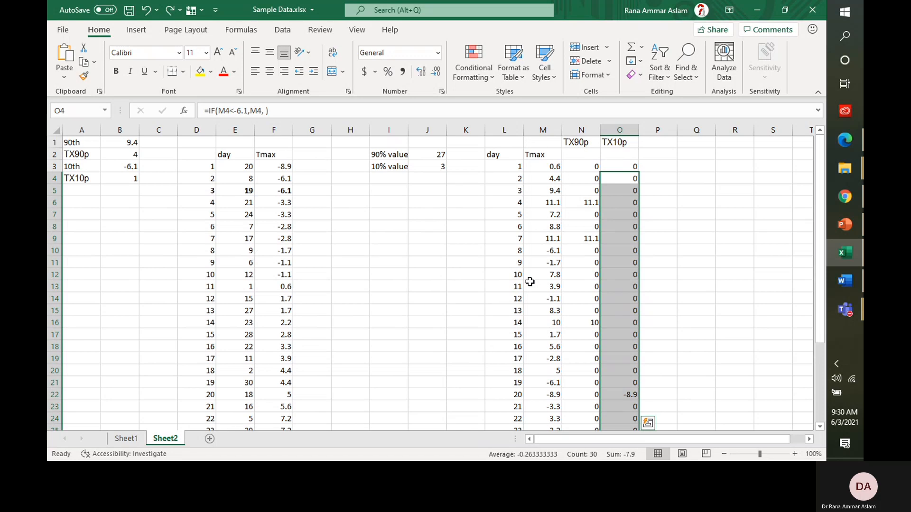
scroll(530, 281, down, 3)
key(shift+Up)
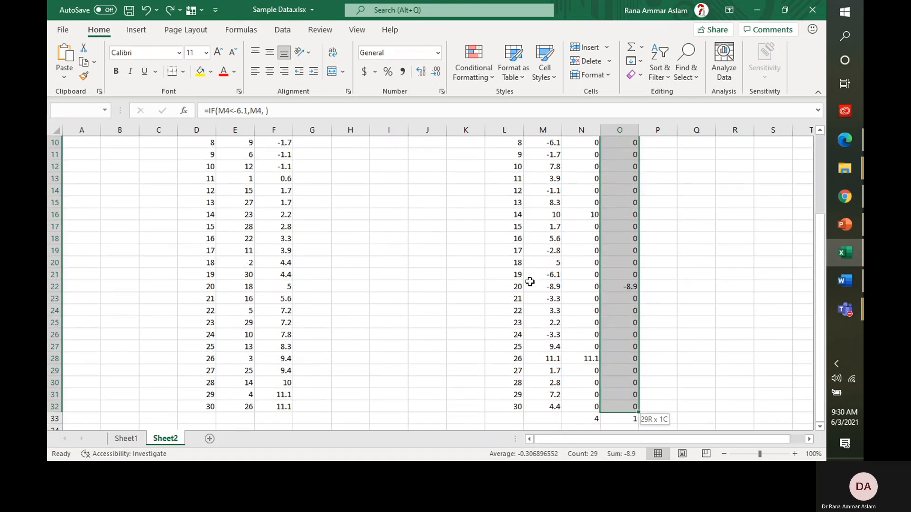
key(ctrl+z)
key(Up)
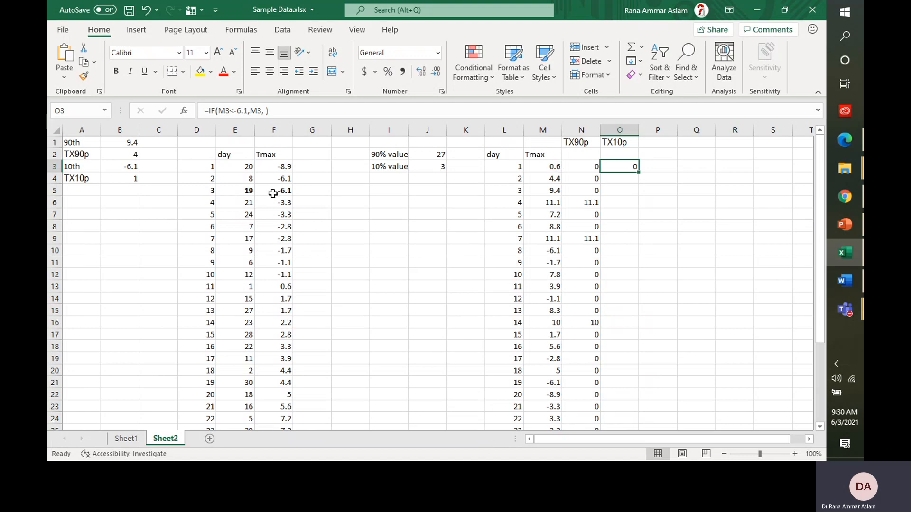
double_click(639, 174)
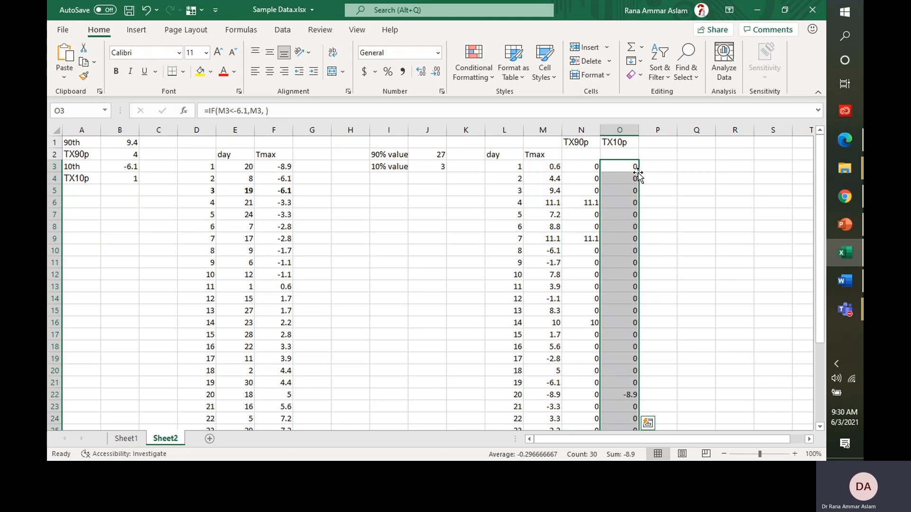
drag(818, 173, 822, 266)
click(632, 288)
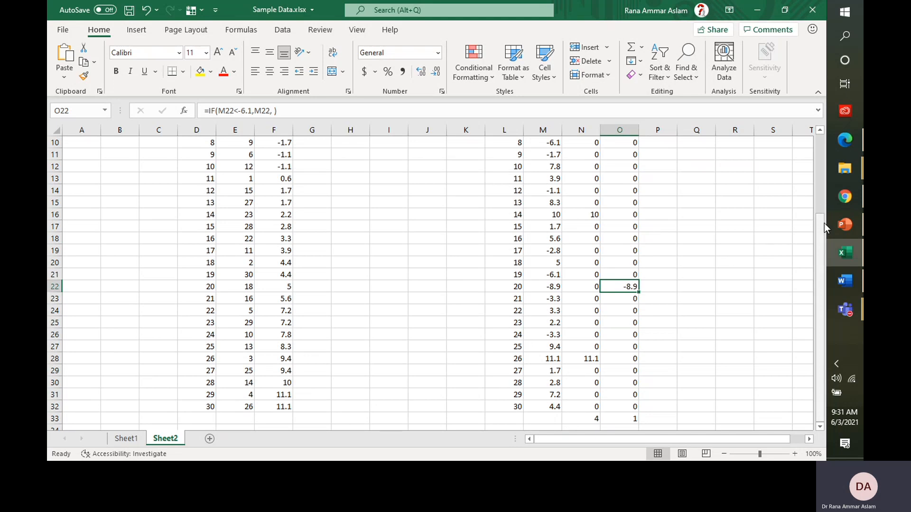
drag(824, 223, 813, 292)
Step: Enter =COUNTIF(O3:O32,"<0") in O33 to count the one cool day
click(632, 418)
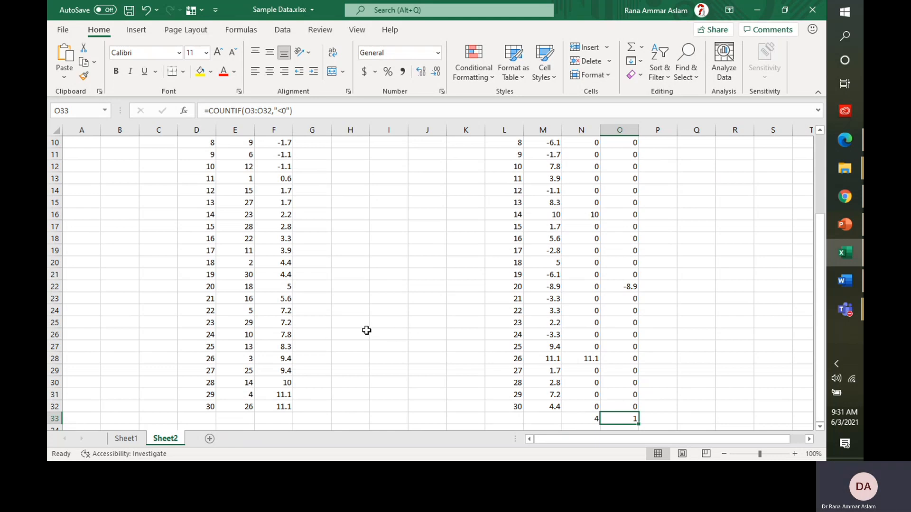
text(=)
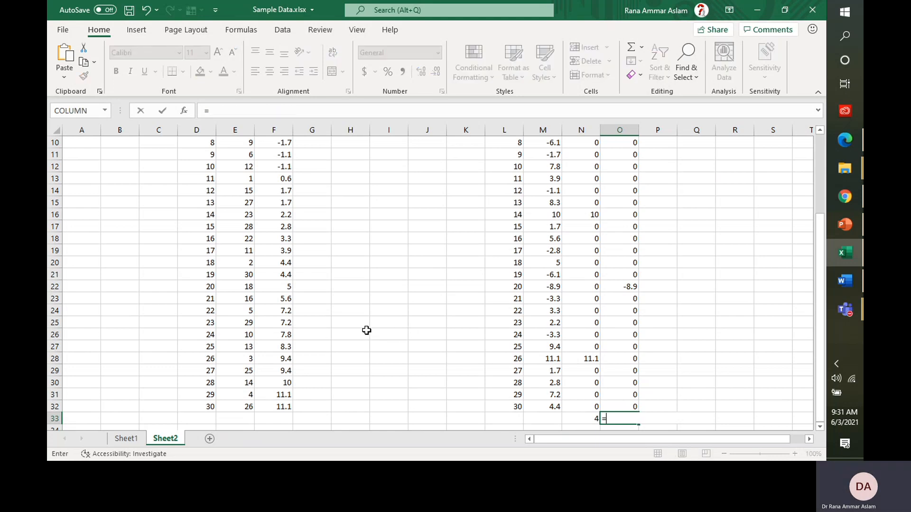
text(COUNTIF)
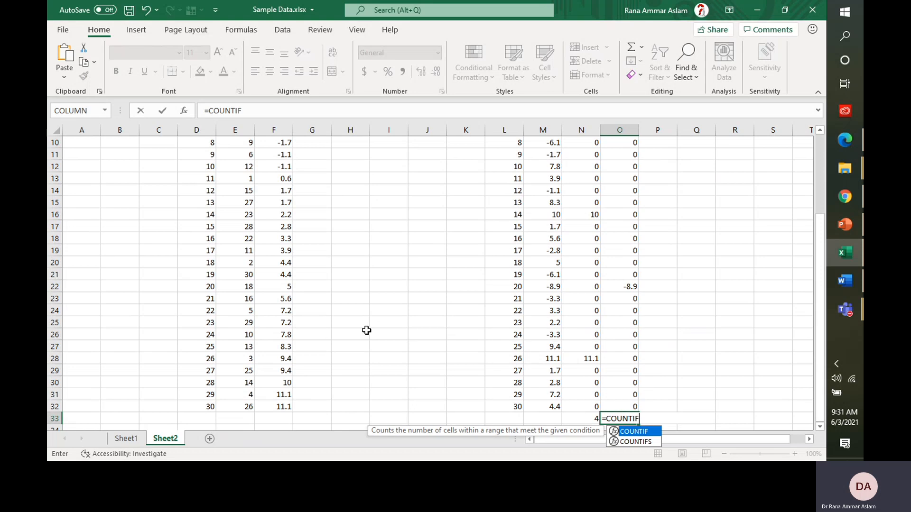
text(()
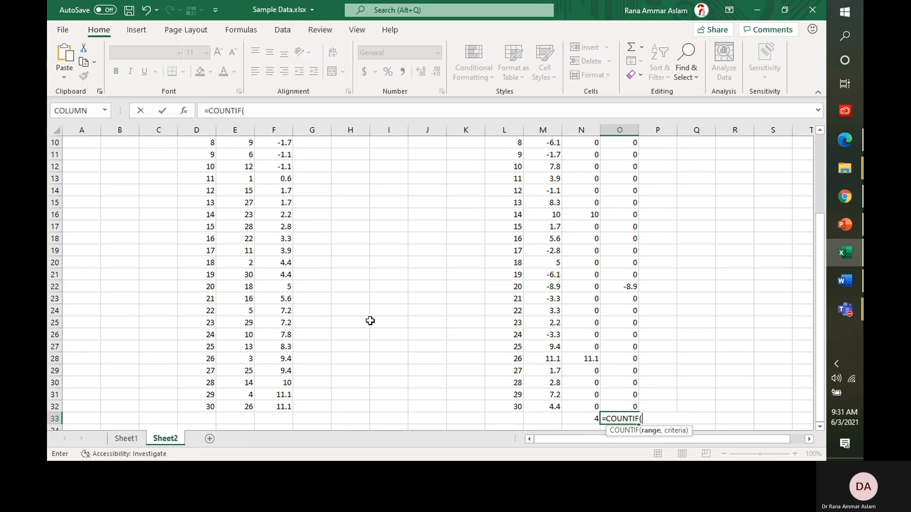
click(615, 407)
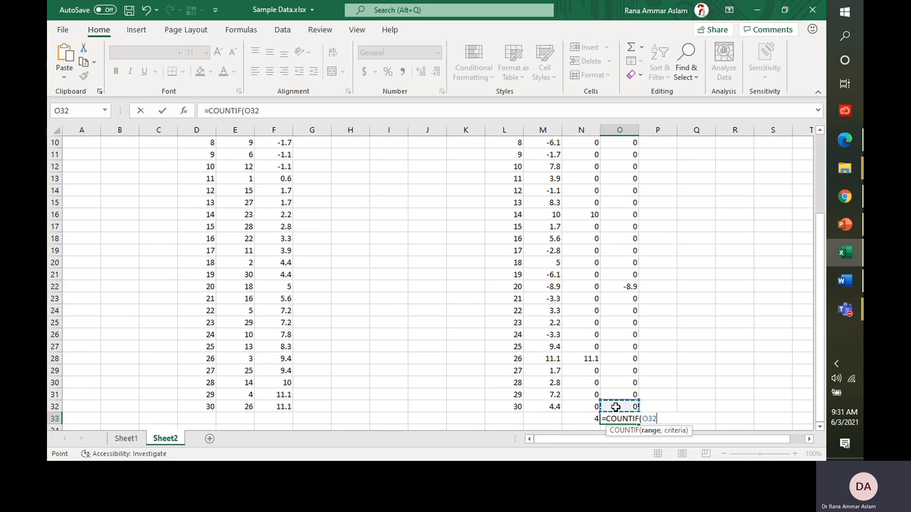
key(ctrl+shift+Up)
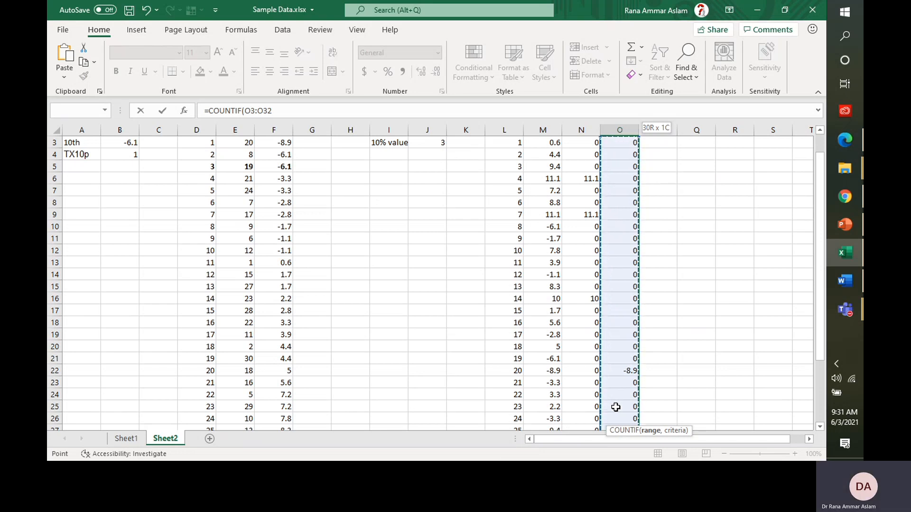
text(,"<0)
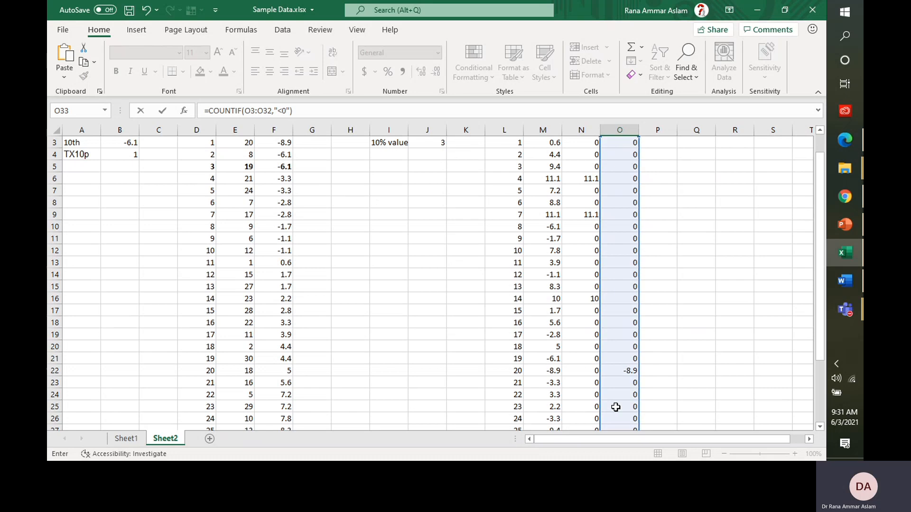
key(ctrl+Return)
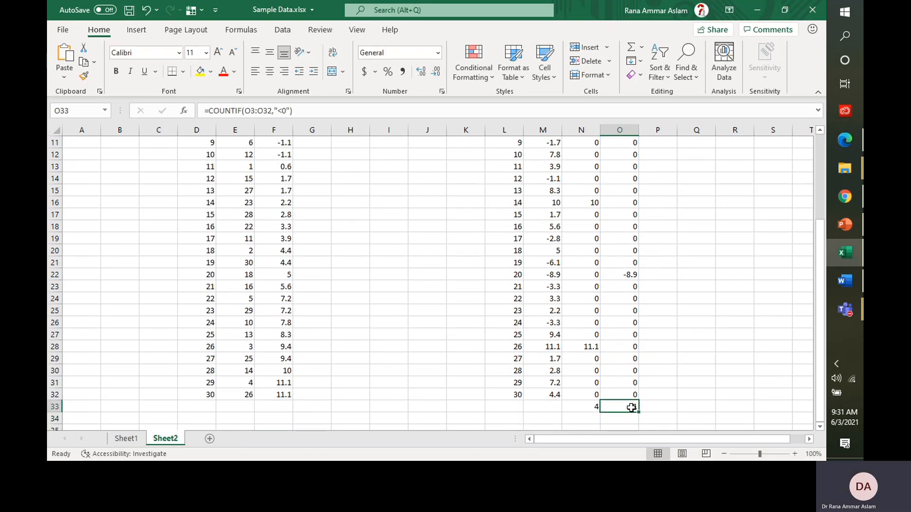
Step: Review the TX10p total in B4, then return to PowerPoint's climate-indices slide 6
click(474, 312)
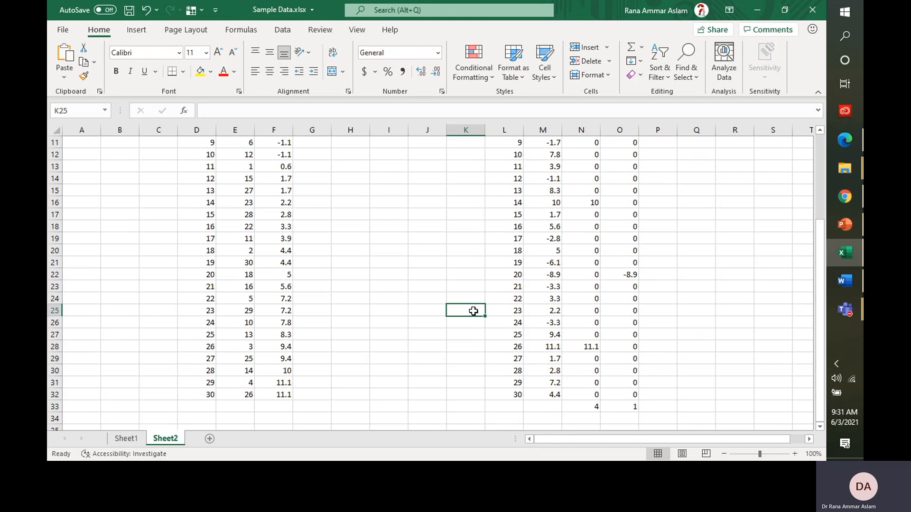
key(ctrl+Up)
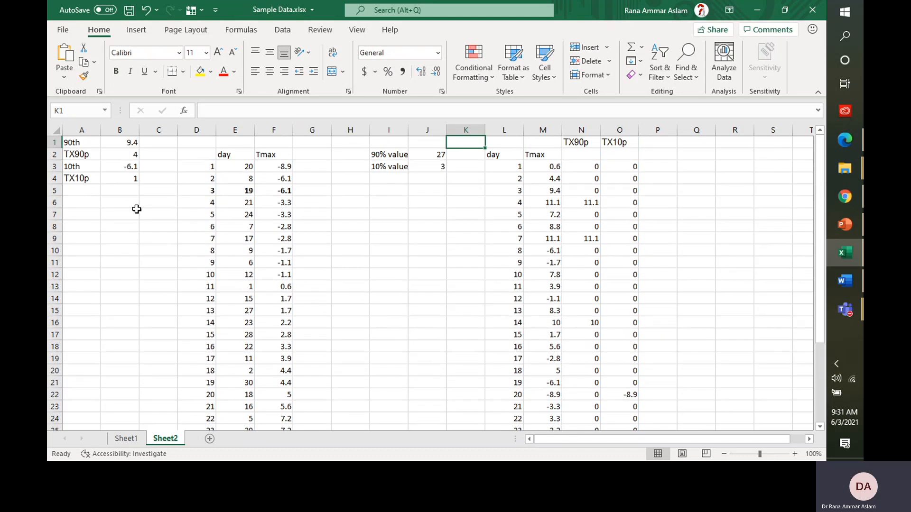
click(123, 180)
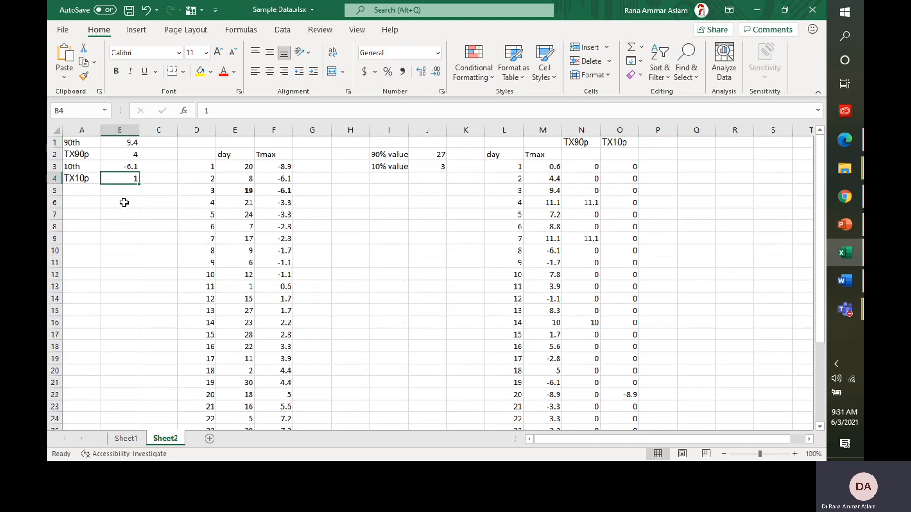
click(846, 229)
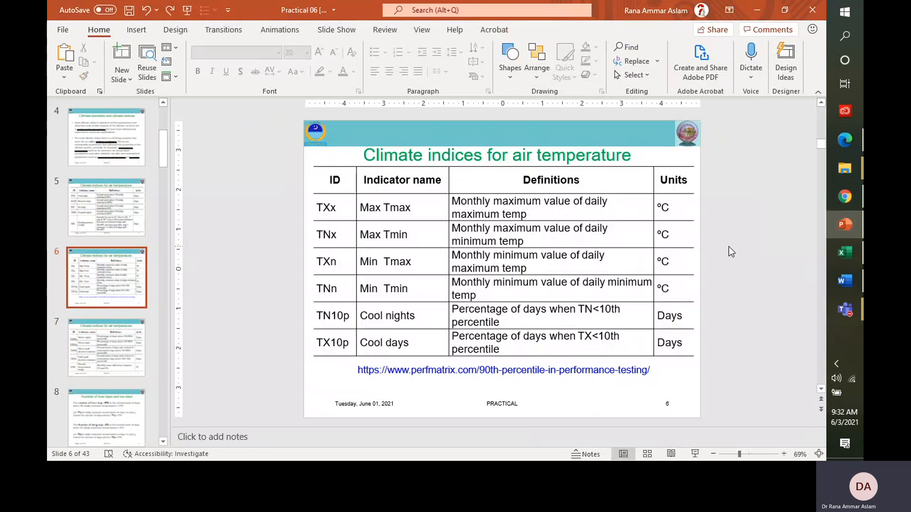
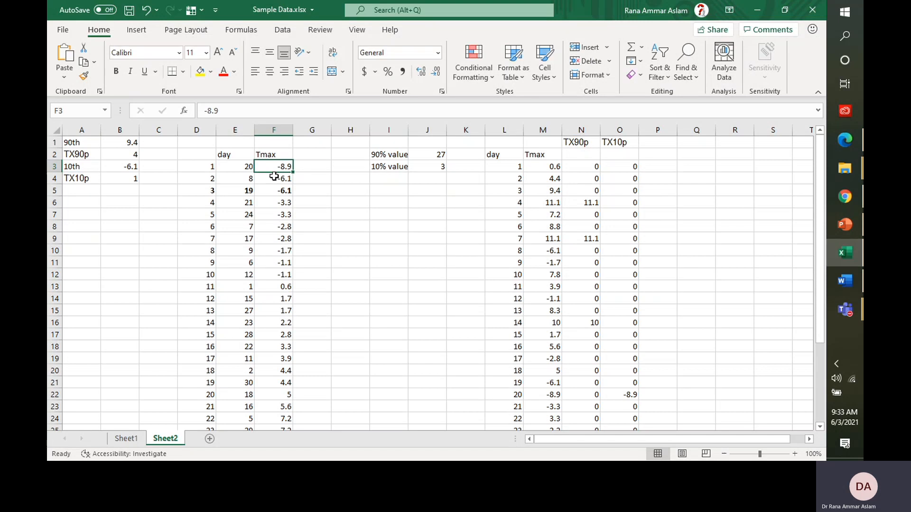
Step: Replace the 90% threshold in J2 with the formula =30*(90/100), still giving 27
key(ctrl+Down)
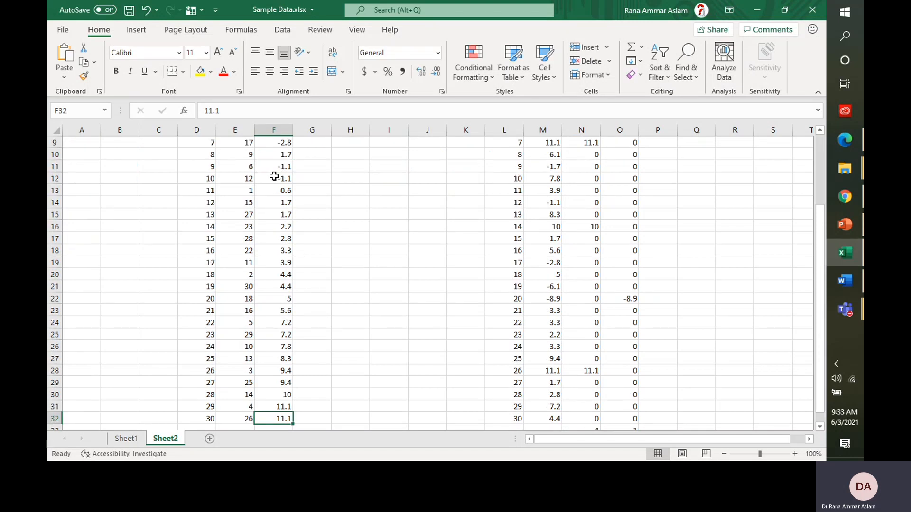
key(ctrl+Up)
scroll(274, 176, up, 1)
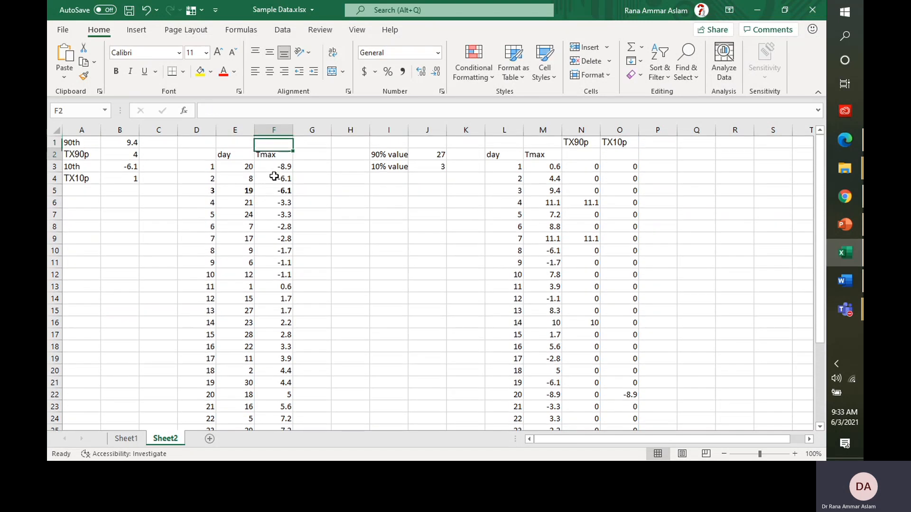
key(ctrl+Right)
key(Right)
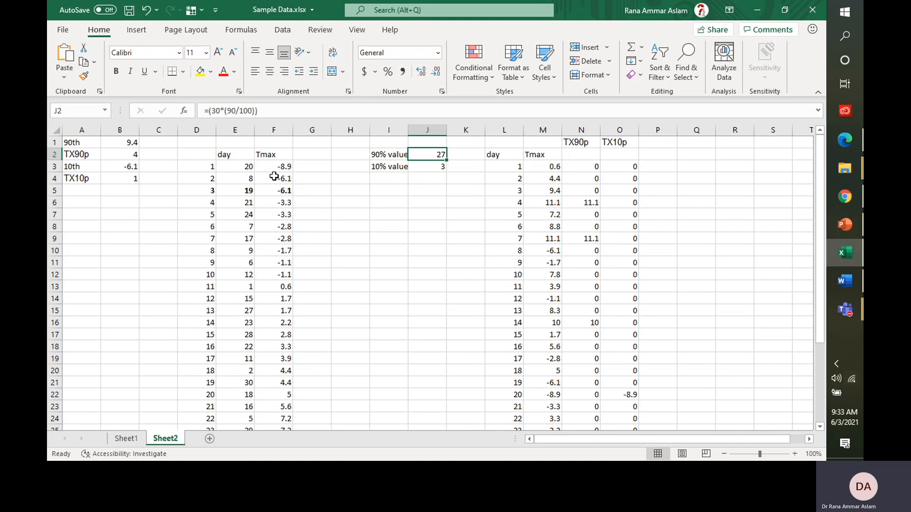
text(=)
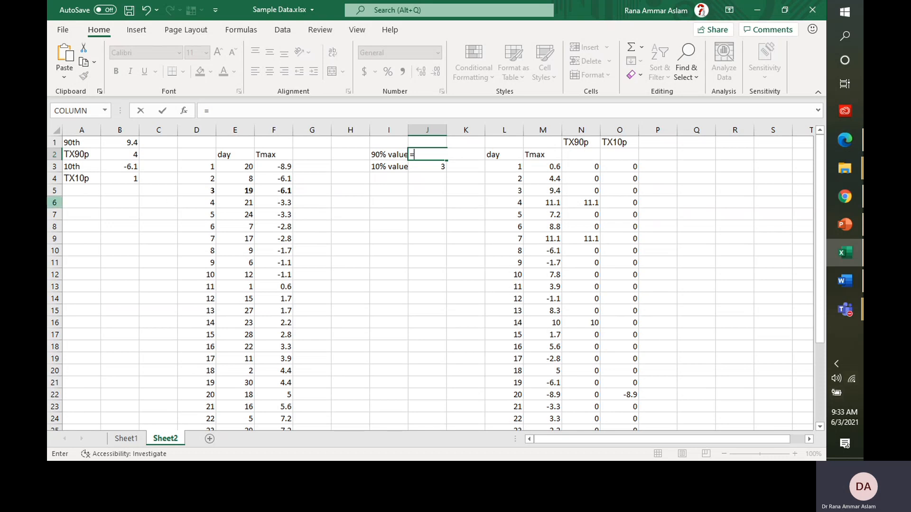
text(30)
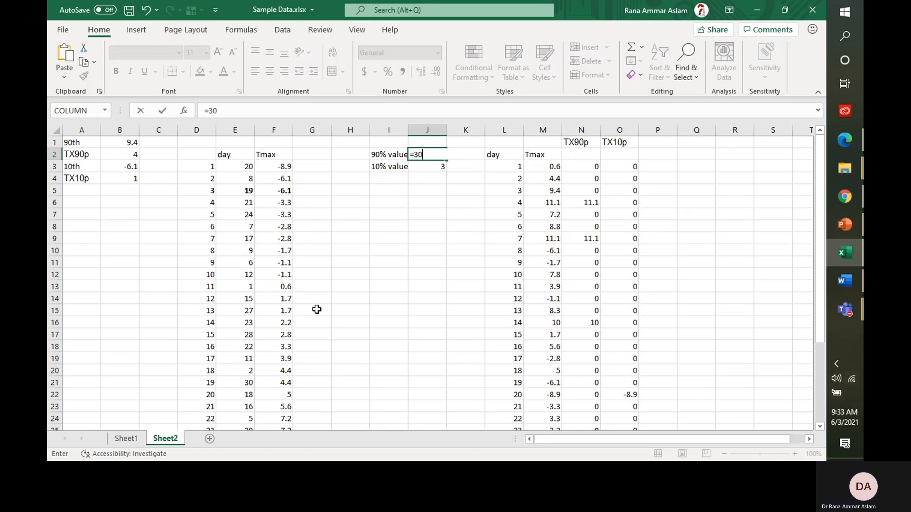
text(*()
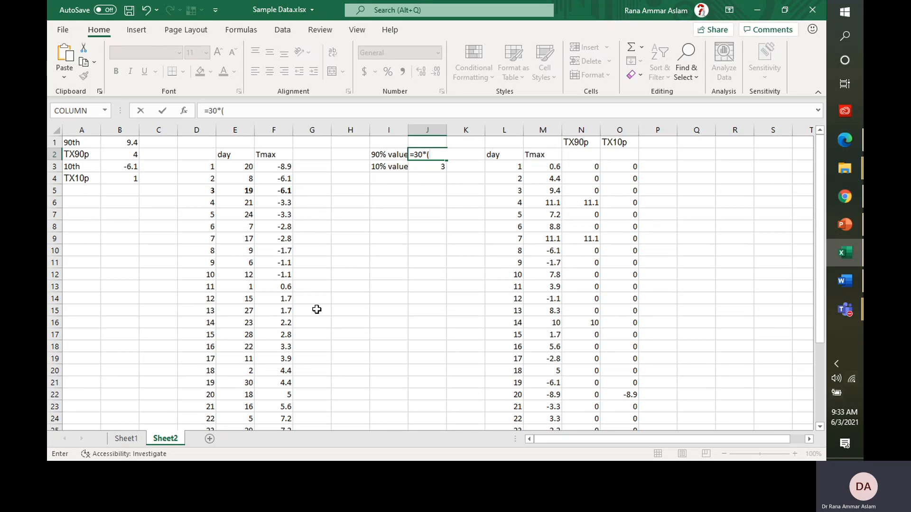
text(90/100))
key(Return)
key(Up)
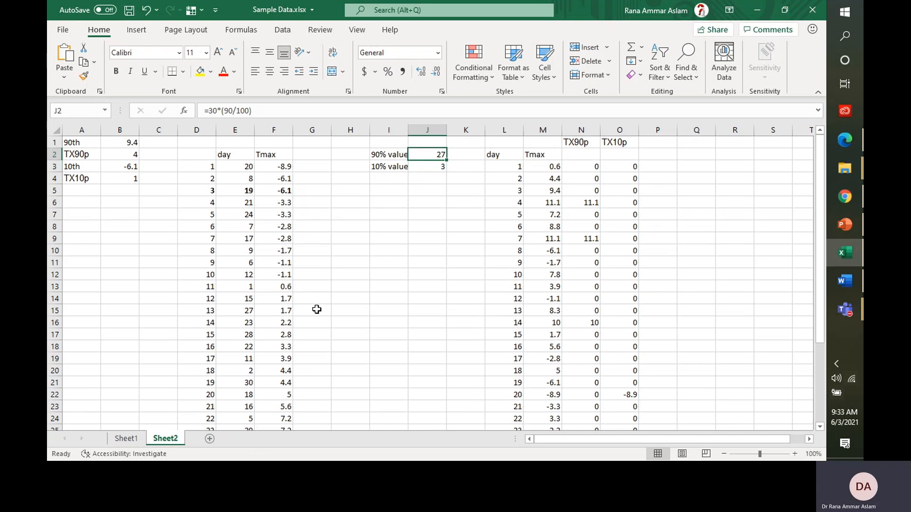
Step: Bold the day 27 Tmax row (27, 25, 9.4) in D29:F29
drag(819, 161, 818, 237)
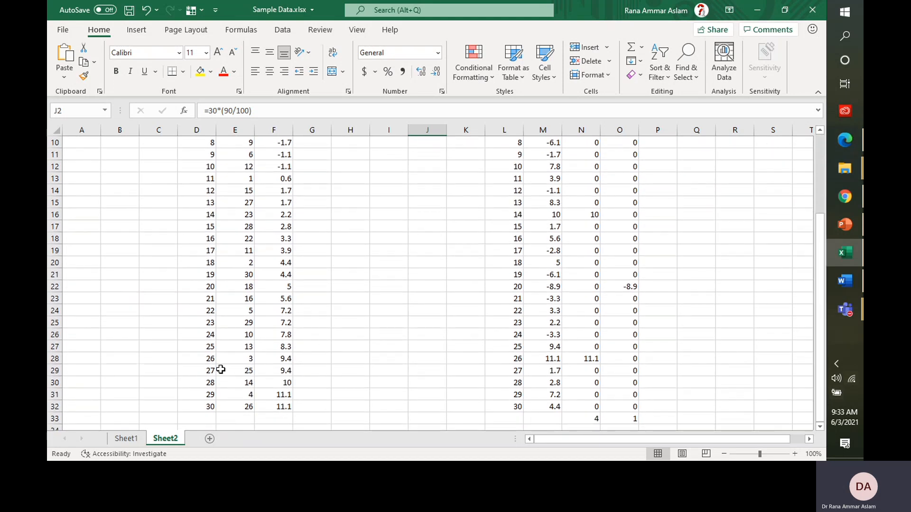
drag(209, 370, 280, 369)
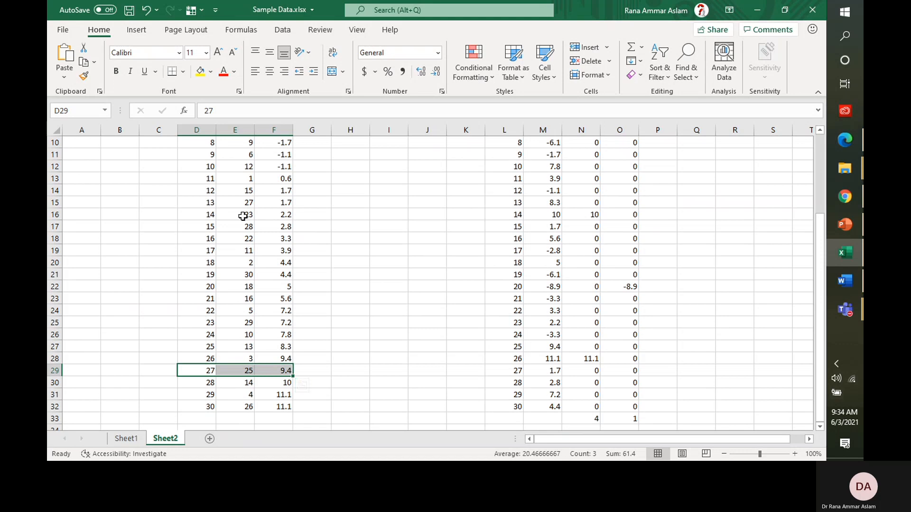
click(115, 72)
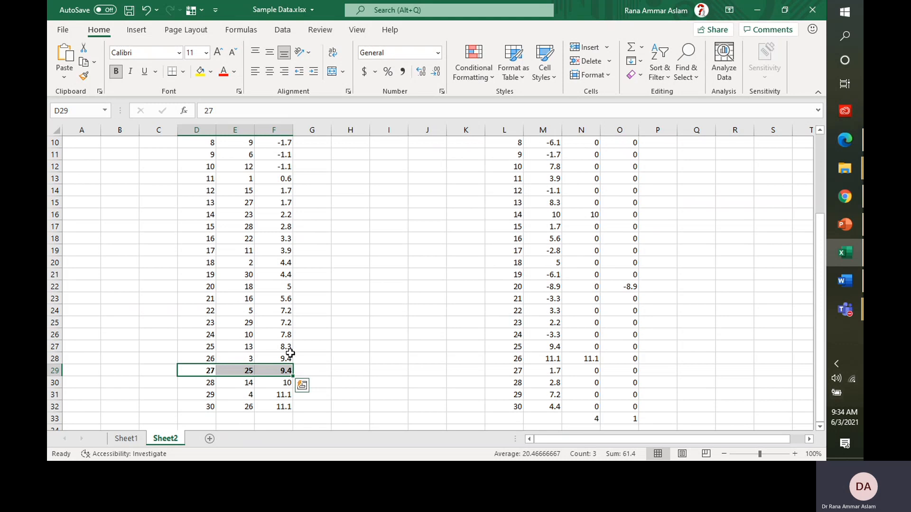
click(280, 369)
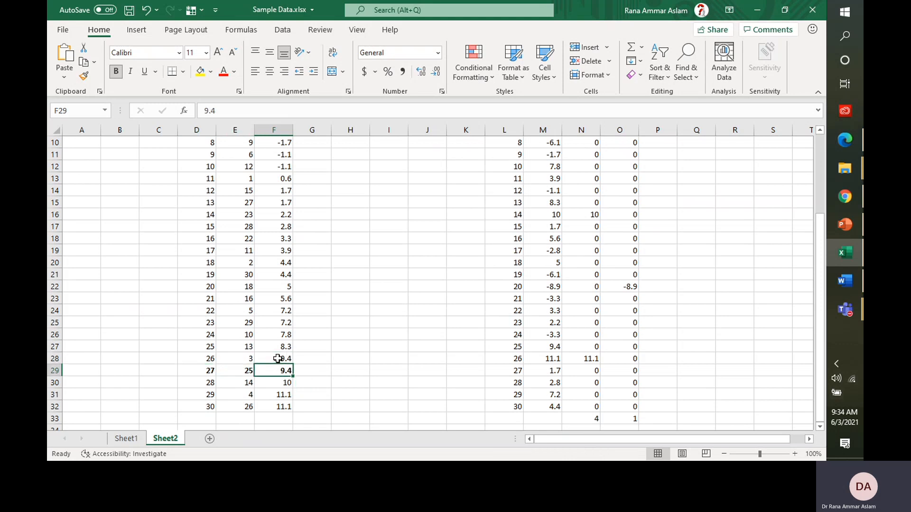
key(ctrl+Up)
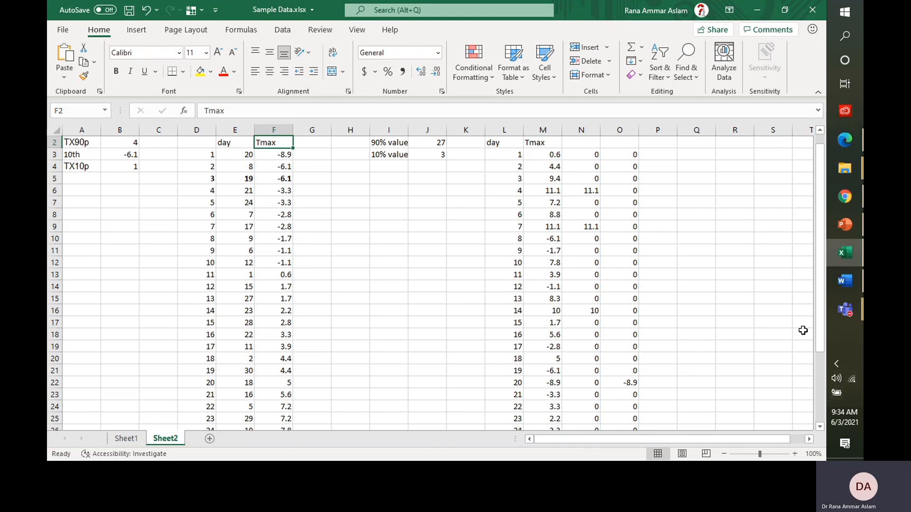
click(846, 226)
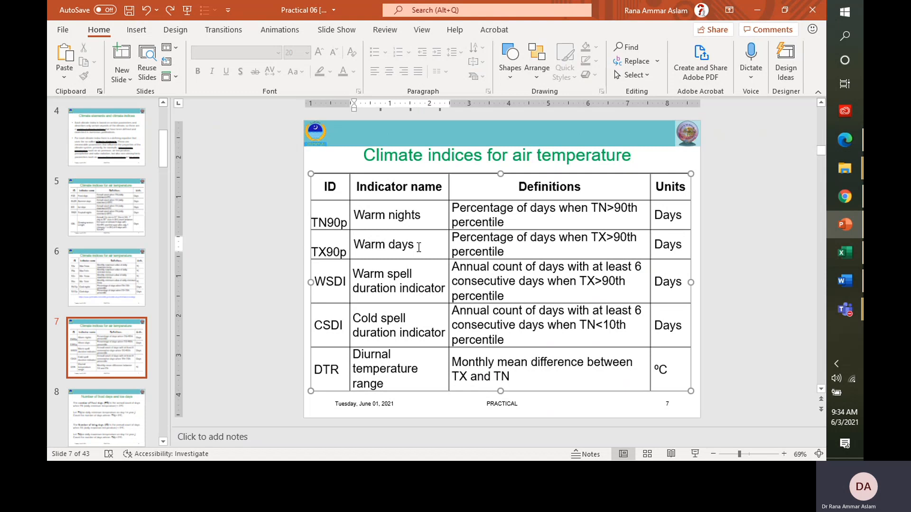
Step: Review the Warm days (TX90p) row on slide 7, then go back to Excel
triple_click(419, 246)
click(751, 216)
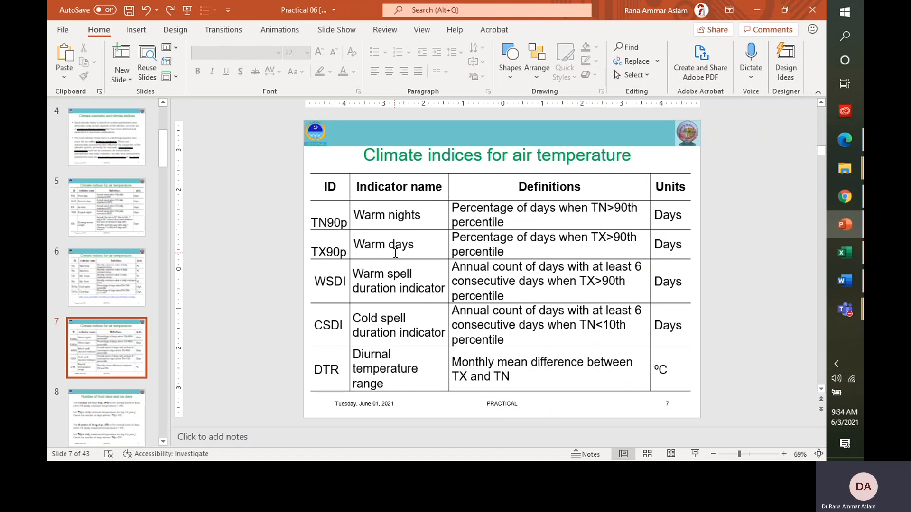
click(844, 252)
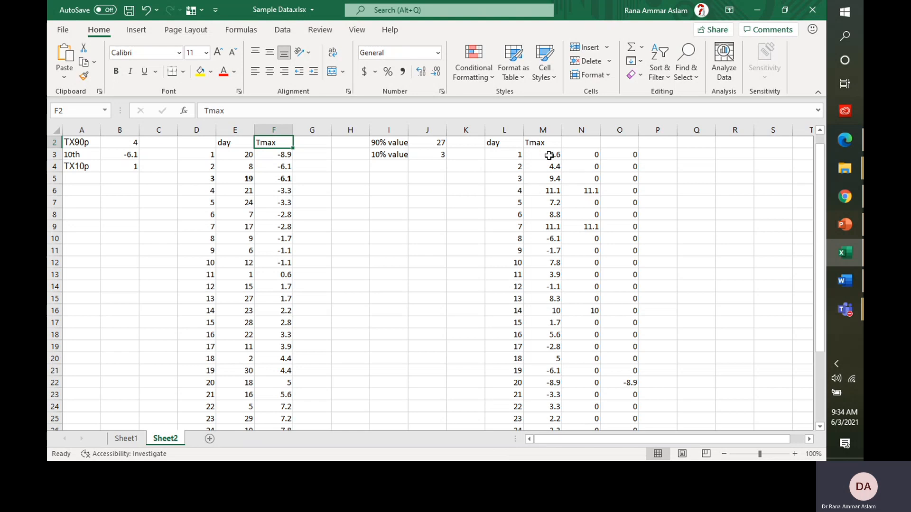
Step: Review the TX90p heading, its N3 formula and the bold 9.4 threshold, ending on N3
key(Up)
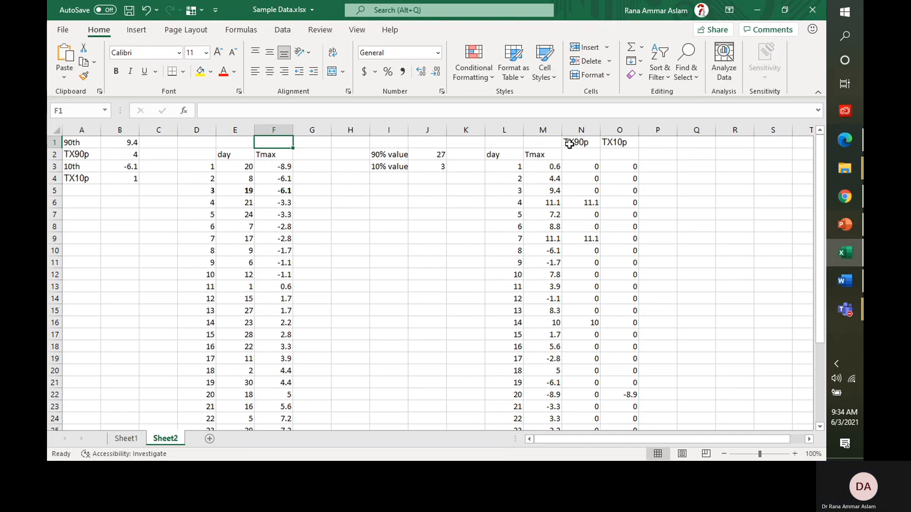
click(569, 144)
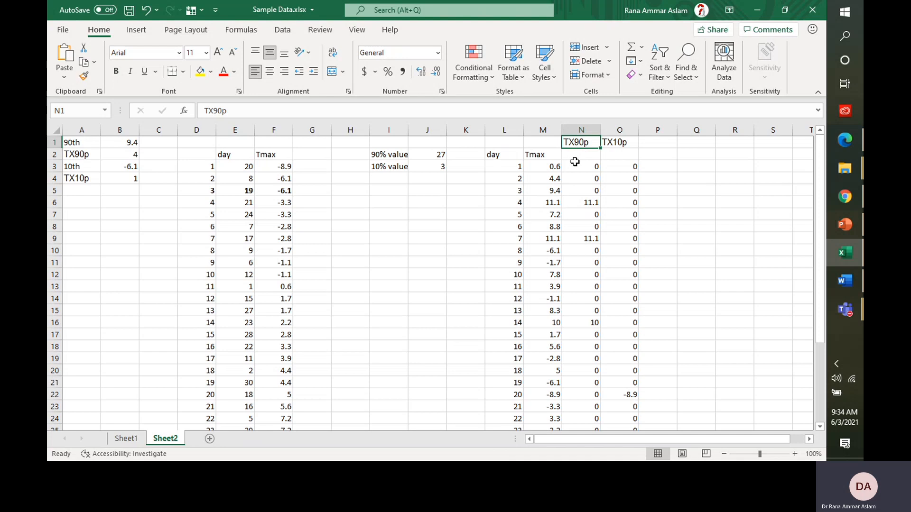
click(574, 163)
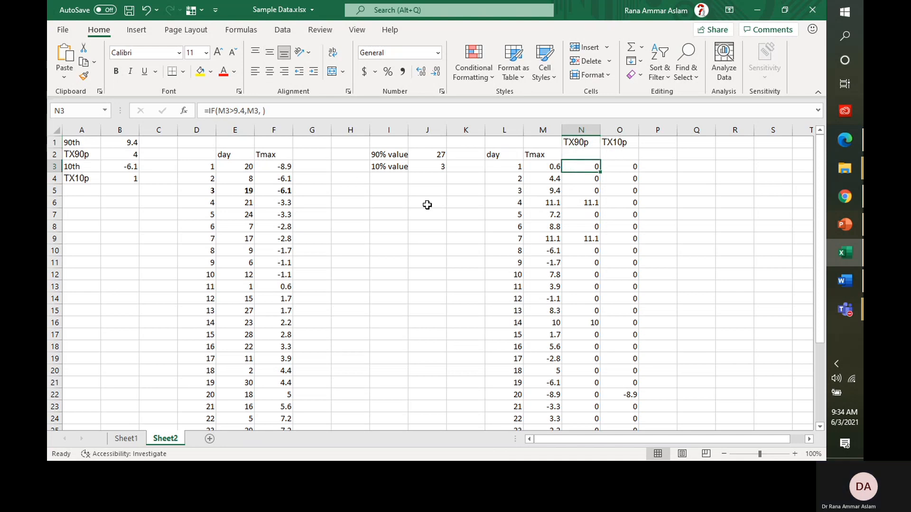
double_click(539, 165)
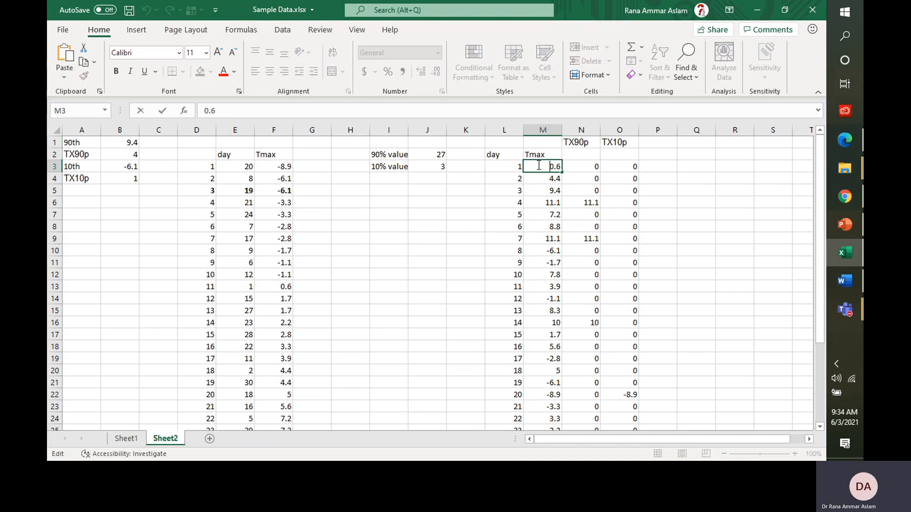
click(504, 201)
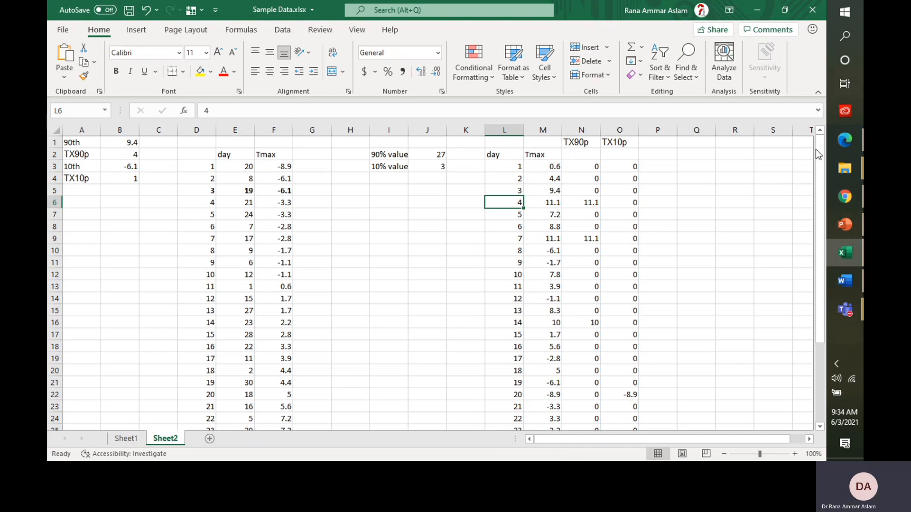
drag(817, 151, 833, 244)
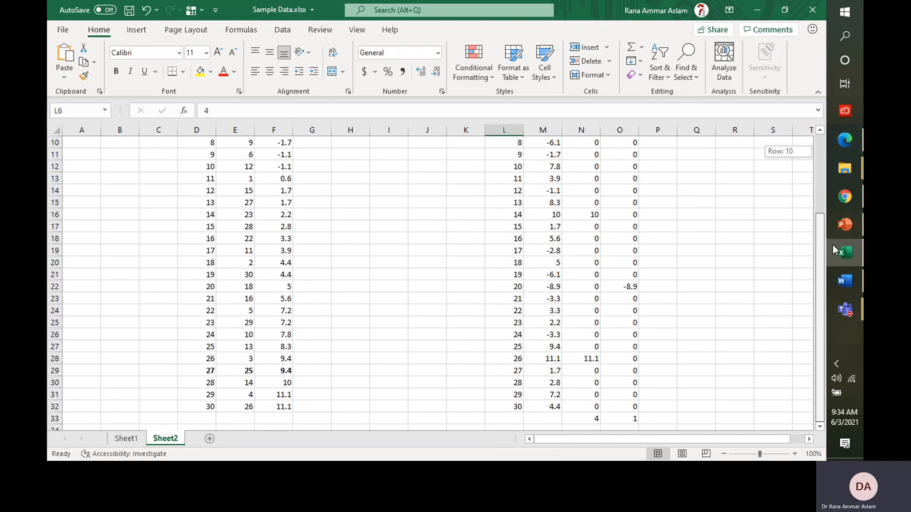
click(284, 370)
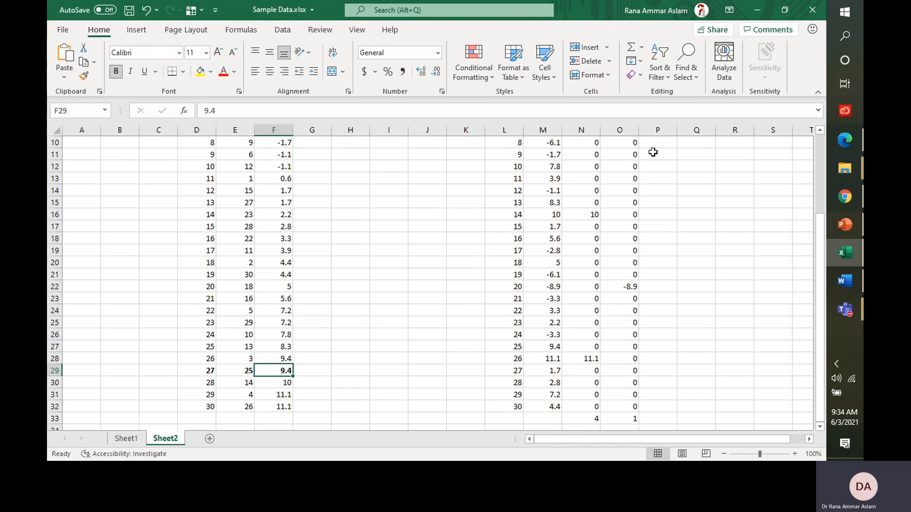
click(821, 167)
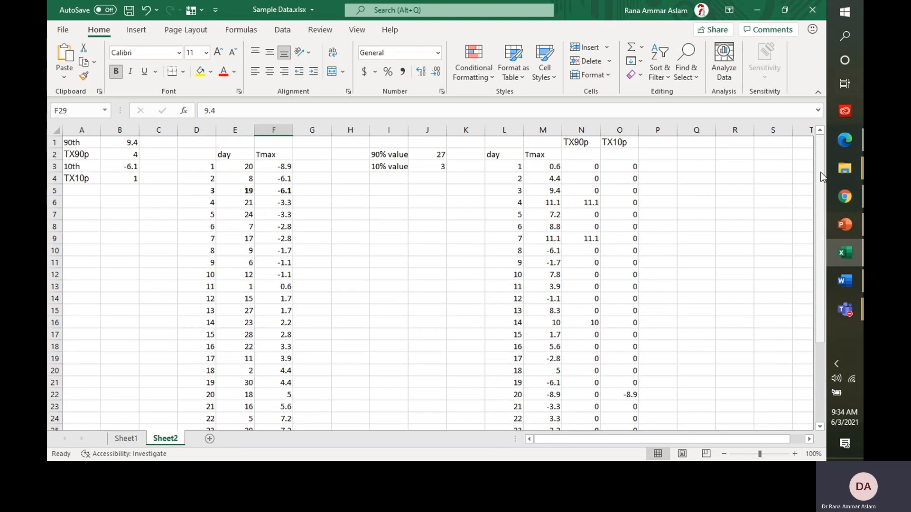
click(842, 225)
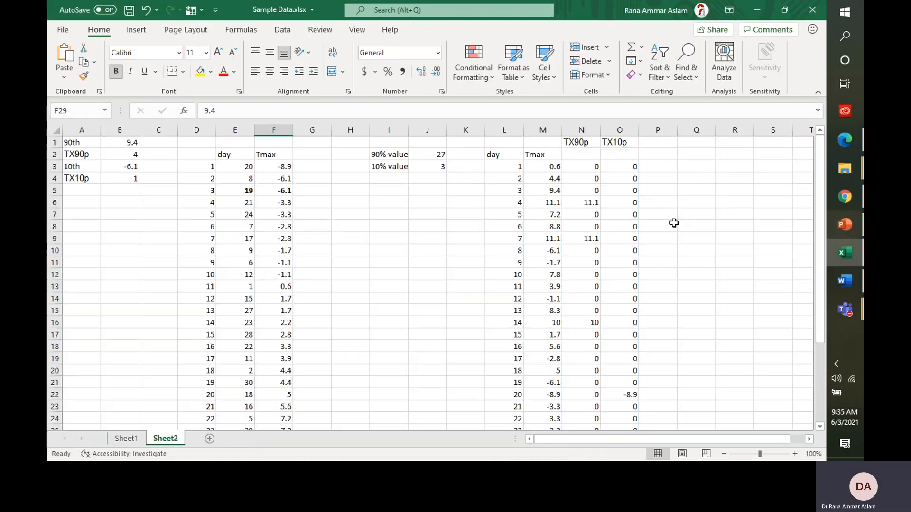
click(844, 252)
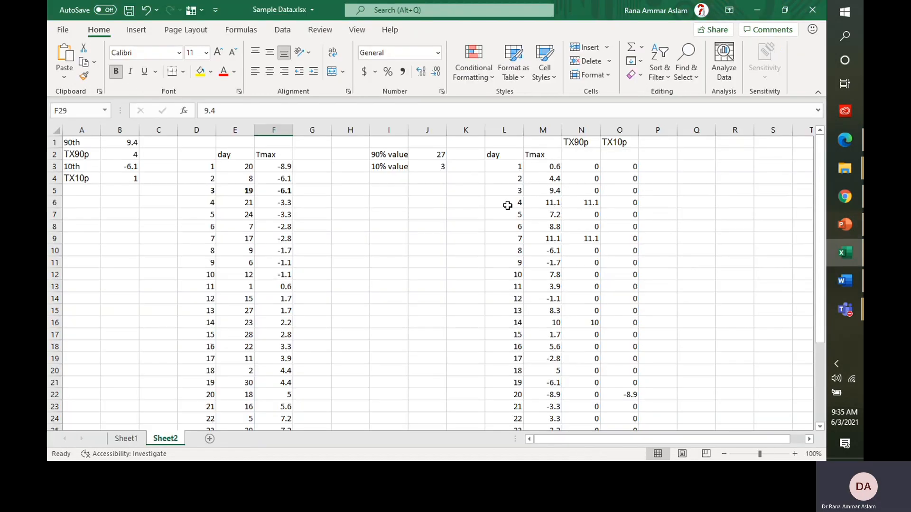
click(590, 171)
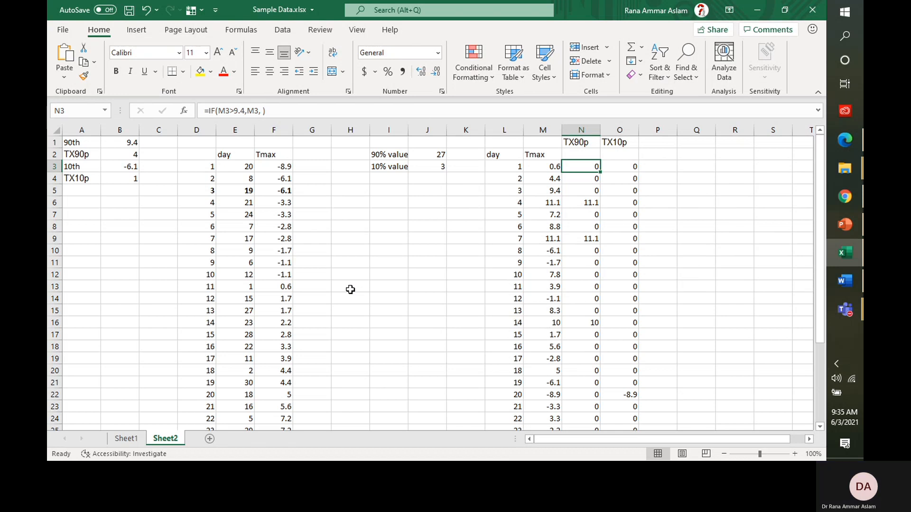
Step: Enter =IF(M3>9.4,M3, ) in N3 to keep day 1's Tmax when above 9.4
text(=IF()
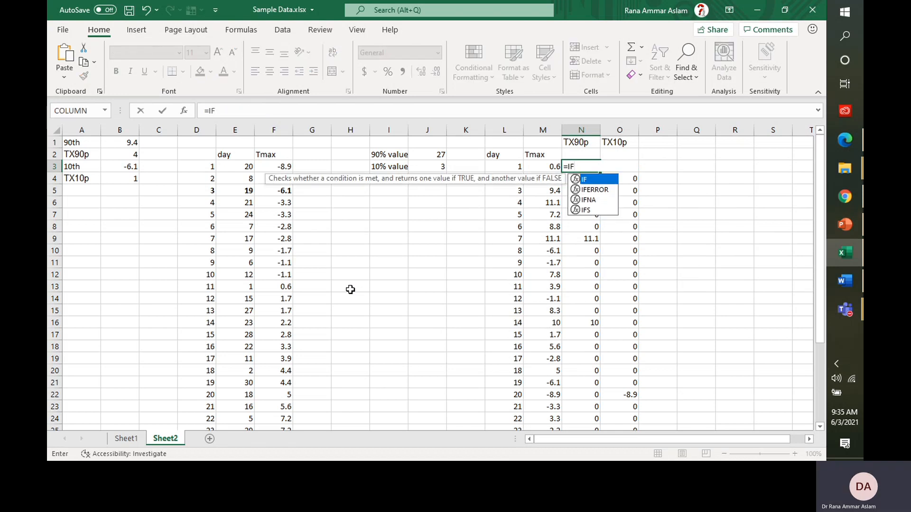
click(535, 166)
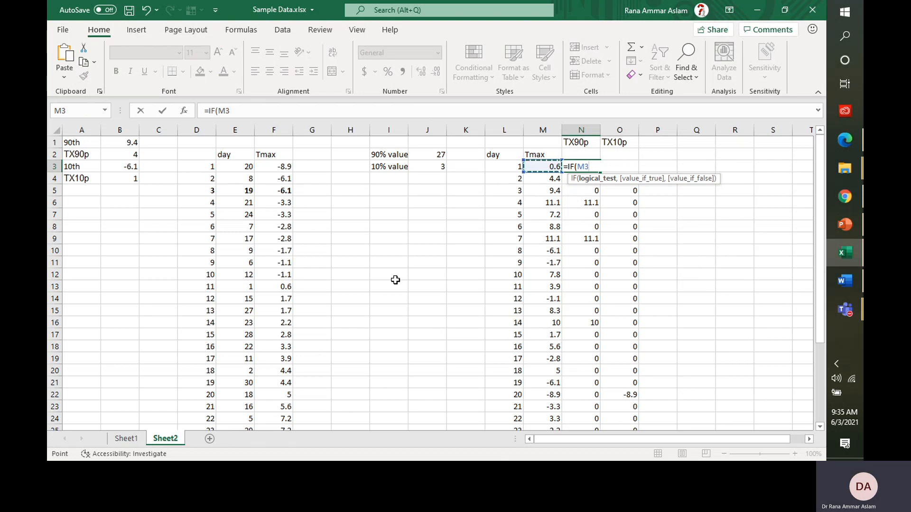
text(>9.4)
text(,)
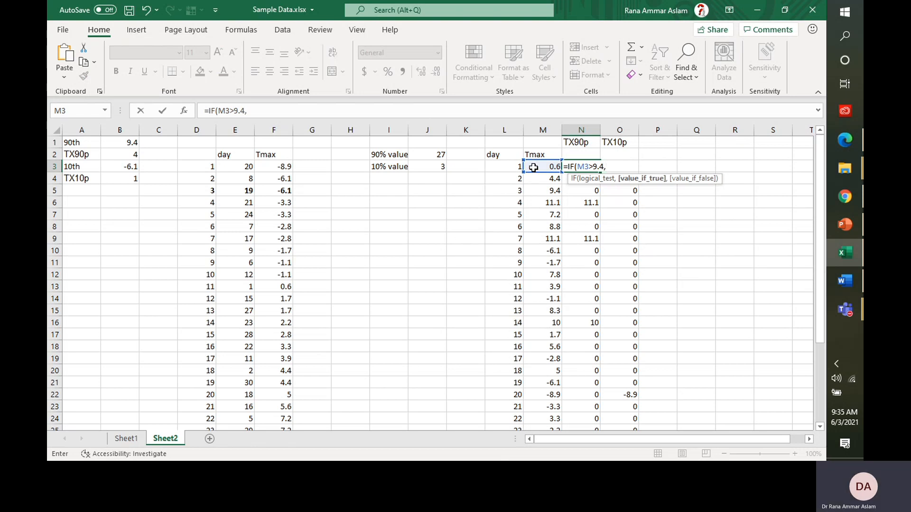
click(534, 167)
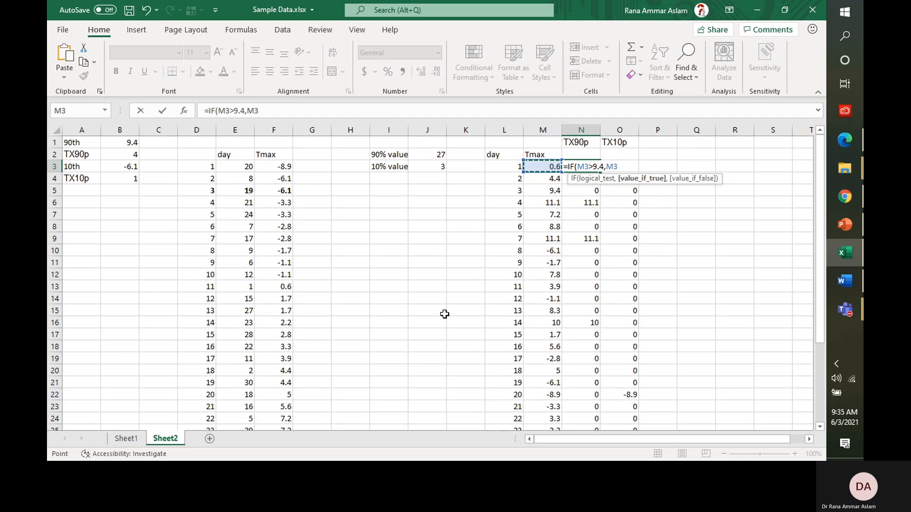
text(,)
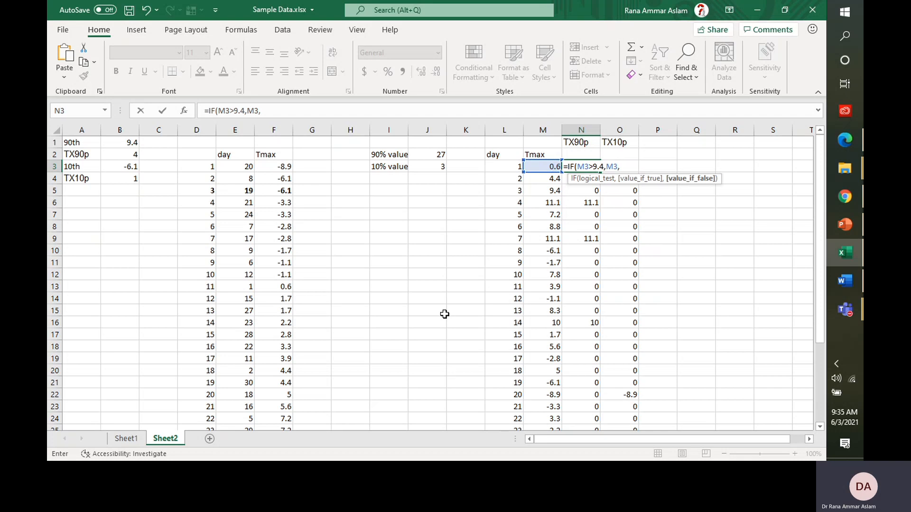
text( ))
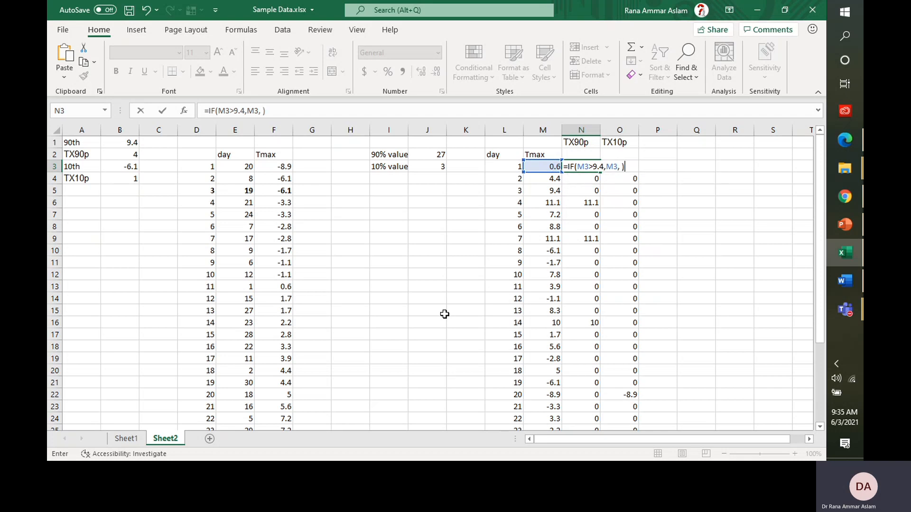
key(Return)
Step: Copy the TX90p IF formula down to N32 and check the day 4 result
key(shift+Down)
key(shift+Down)
key(shift+Down)
key(shift+Down)
key(shift+Down)
key(shift+Down)
key(shift+Down)
key(shift+Down)
key(shift+Down)
key(shift+Down)
key(shift+Down)
key(shift+Down)
key(shift+Down)
key(shift+Down)
key(shift+Down)
key(shift+Down)
key(shift+Down)
key(shift+Down)
key(shift+Down)
key(shift+Down)
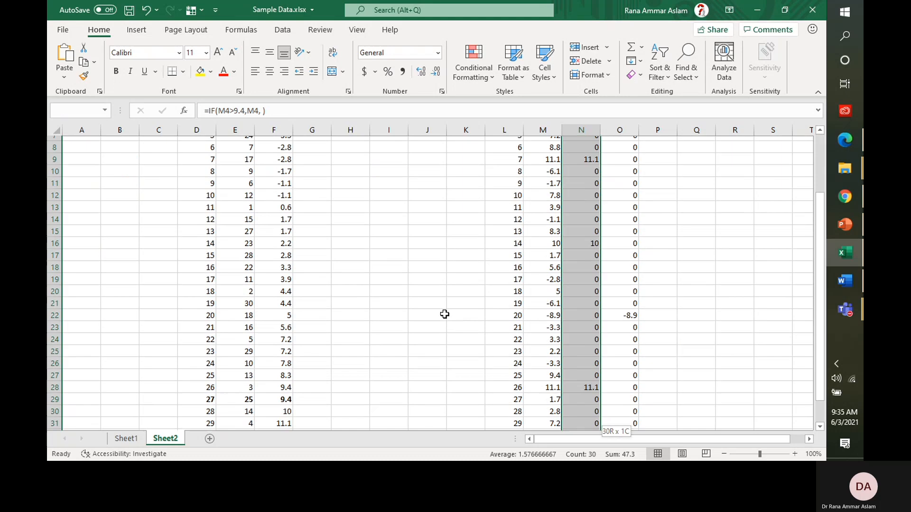
key(ctrl+z)
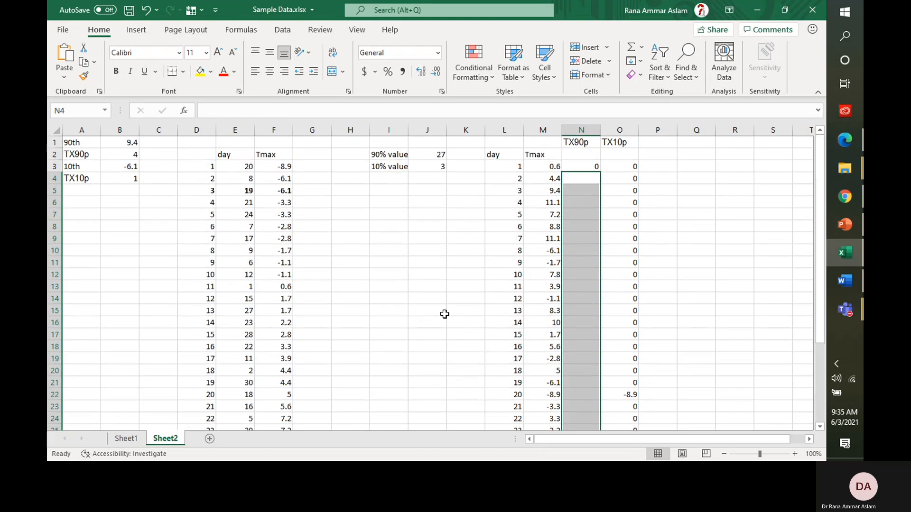
key(Up)
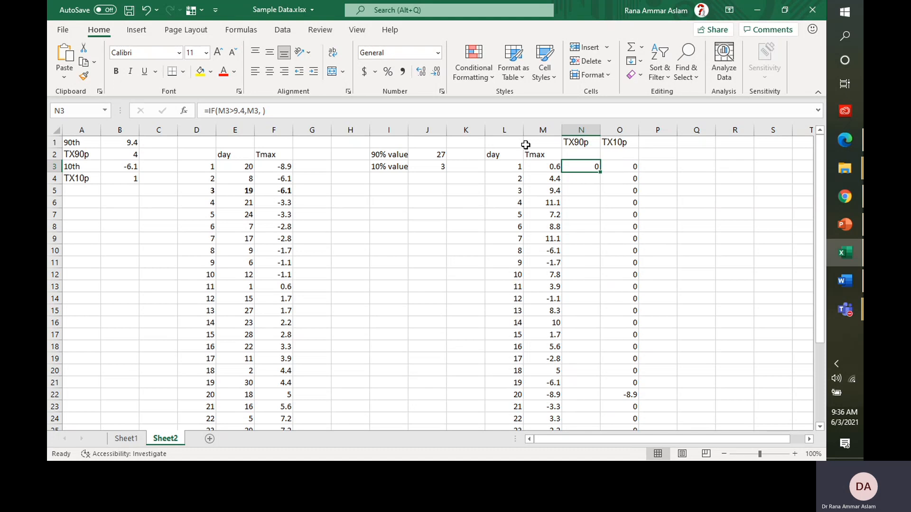
double_click(600, 172)
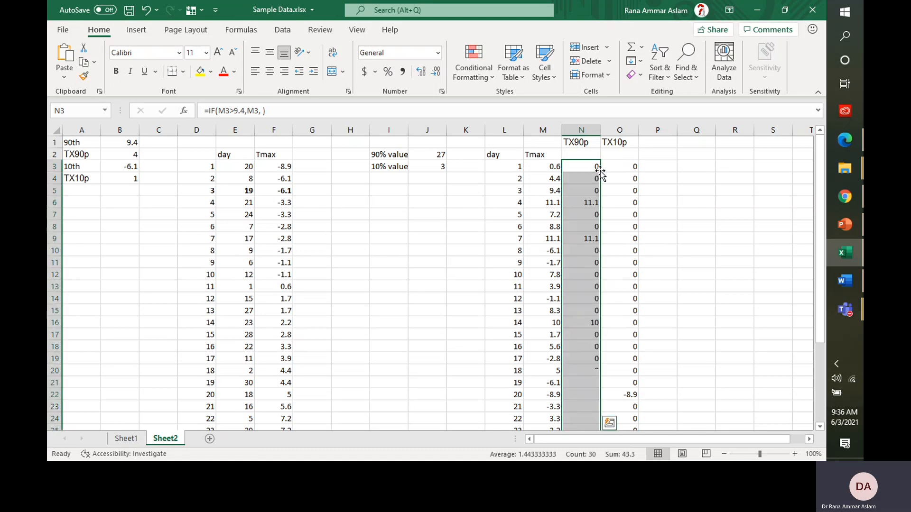
click(593, 203)
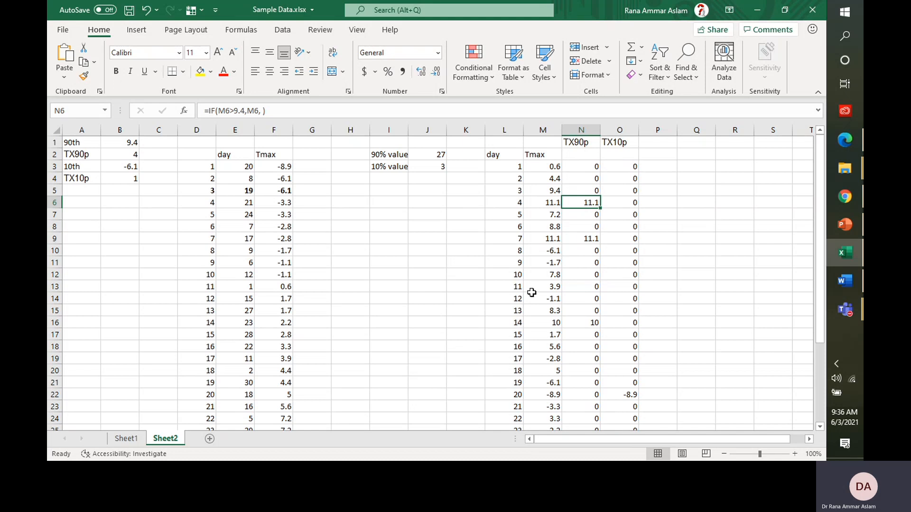
key(Down)
key(Down)
key(Down)
key(Down)
key(Down)
key(Down)
key(Down)
key(Down)
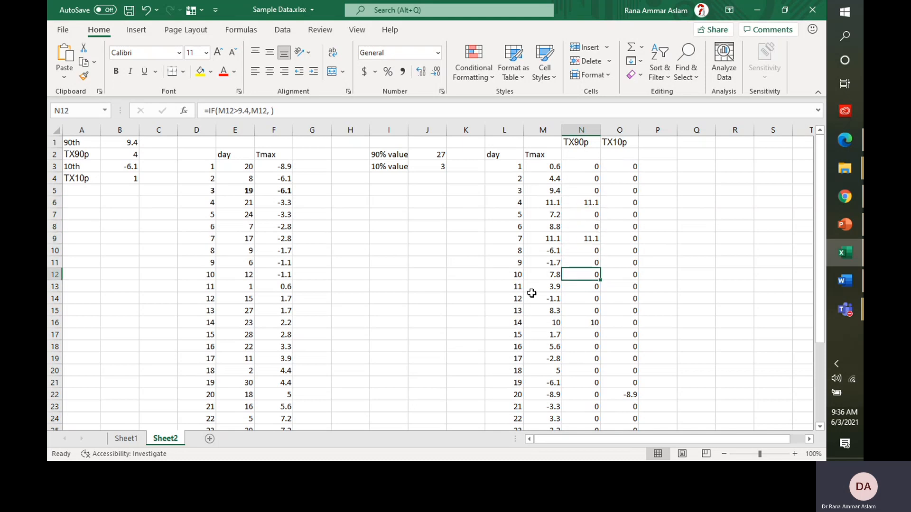
key(Down)
key(Down)
key(Down)
key(Down)
key(Down)
key(Down)
key(Down)
key(Down)
key(Down)
key(Down)
key(Down)
key(Down)
key(Down)
key(Down)
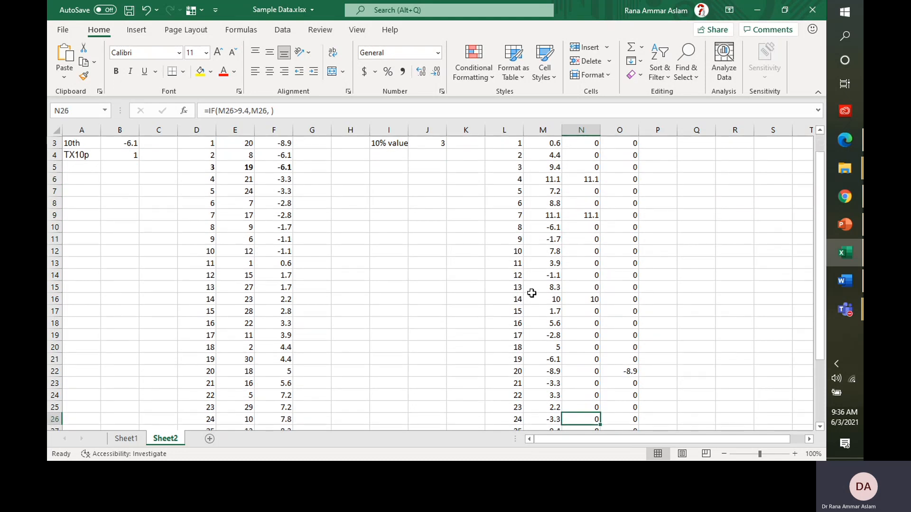
key(Down)
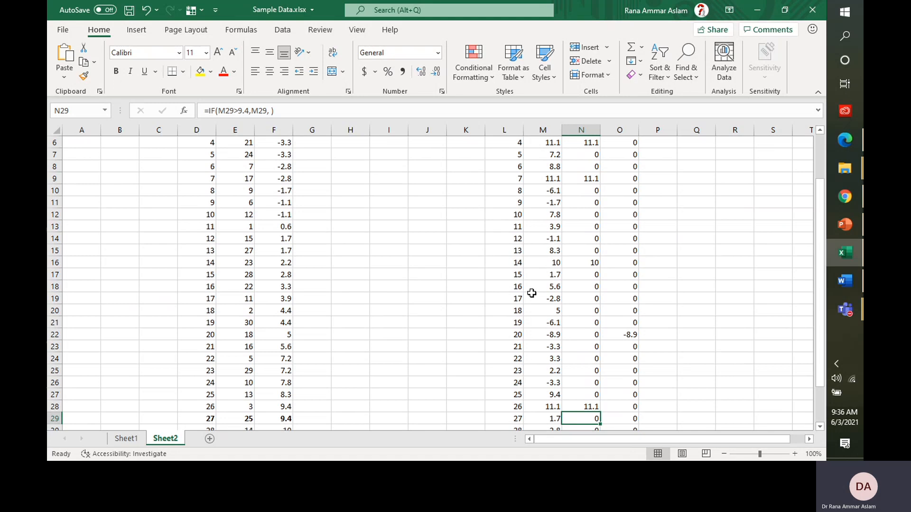
key(Down)
key(Down)
key(Down)
key(Down)
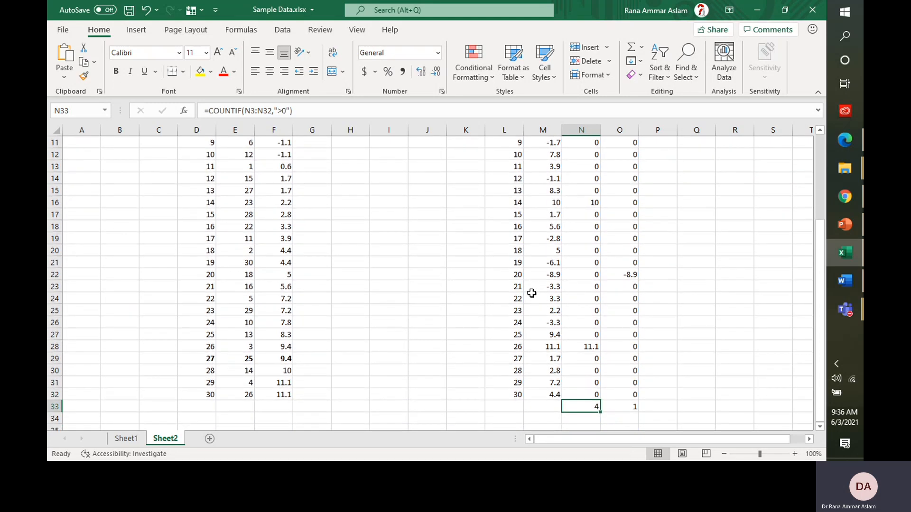
key(shift+Right)
key(ctrl+v)
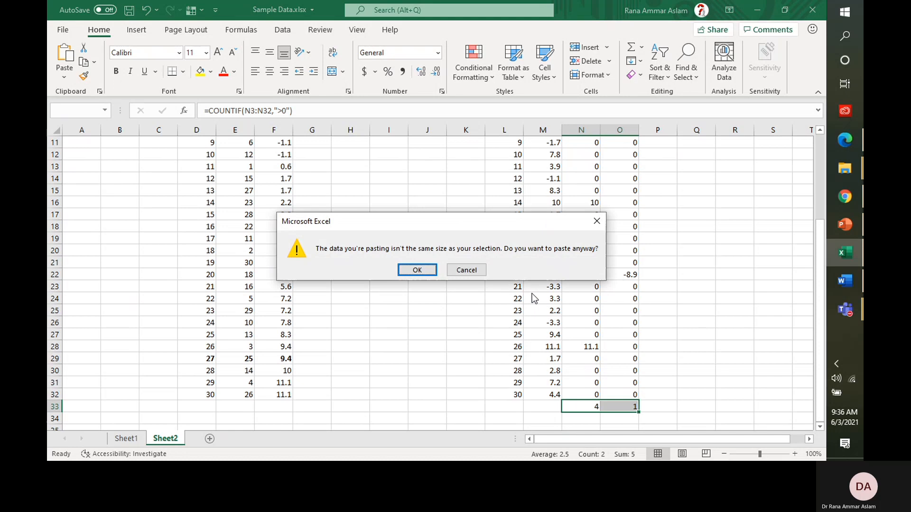
click(463, 269)
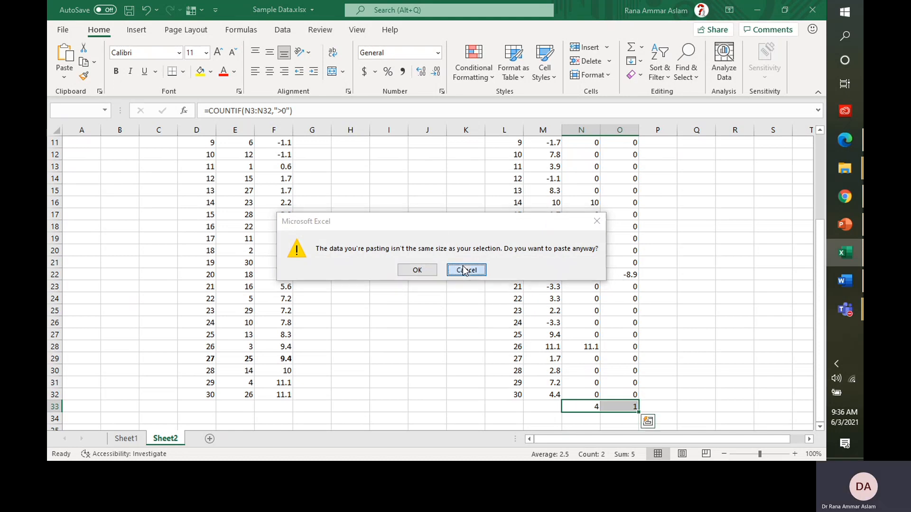
key(Left)
key(Right)
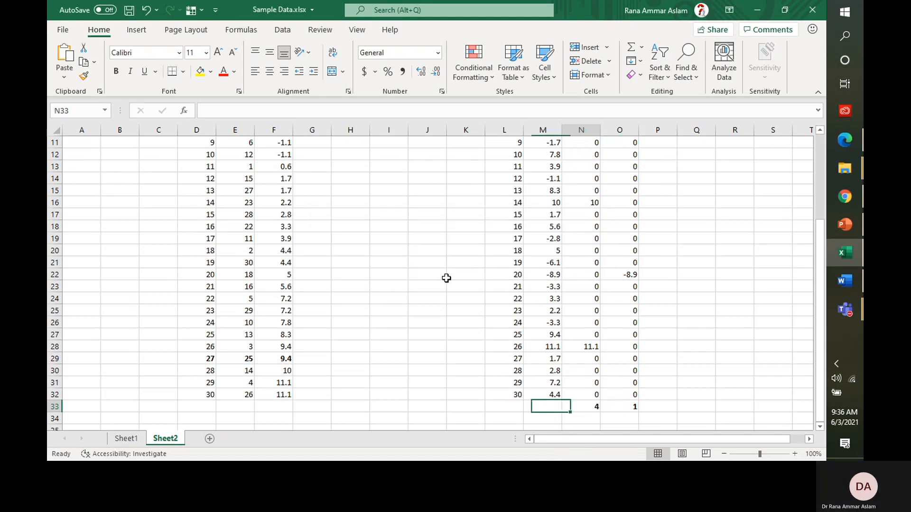
key(Up)
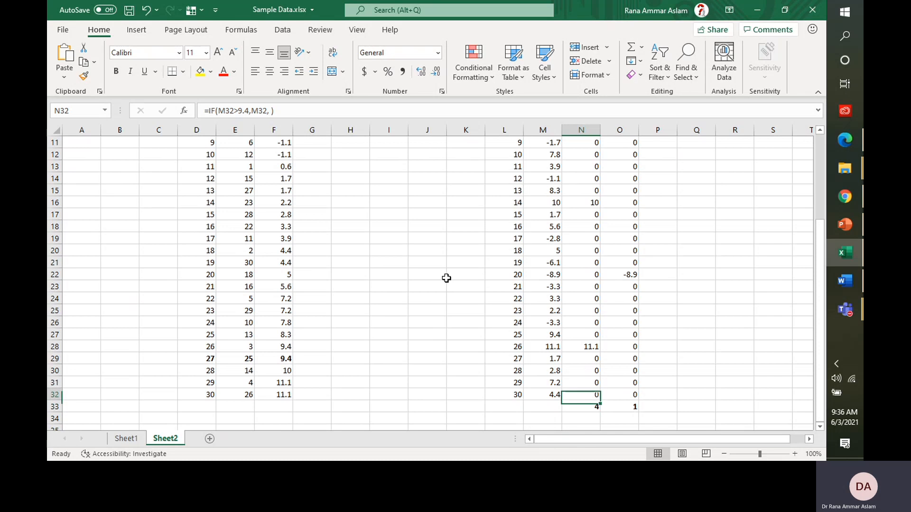
key(ctrl+Up)
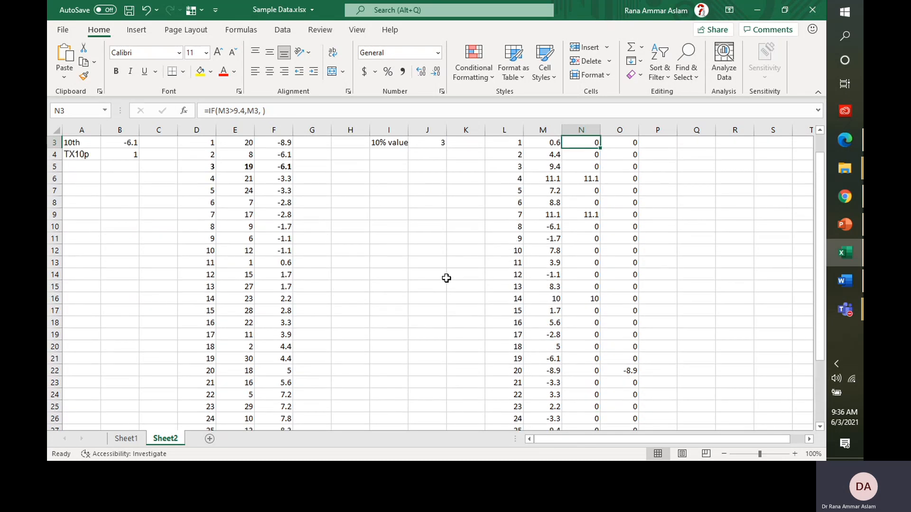
key(ctrl+Up)
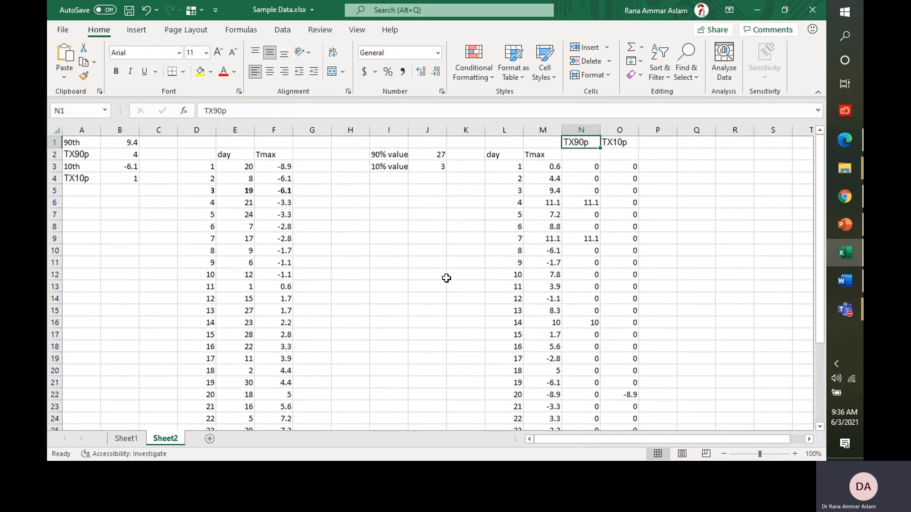
Step: Set B2 to 4, fill B2 and B4 yellow, and save the workbook
click(133, 156)
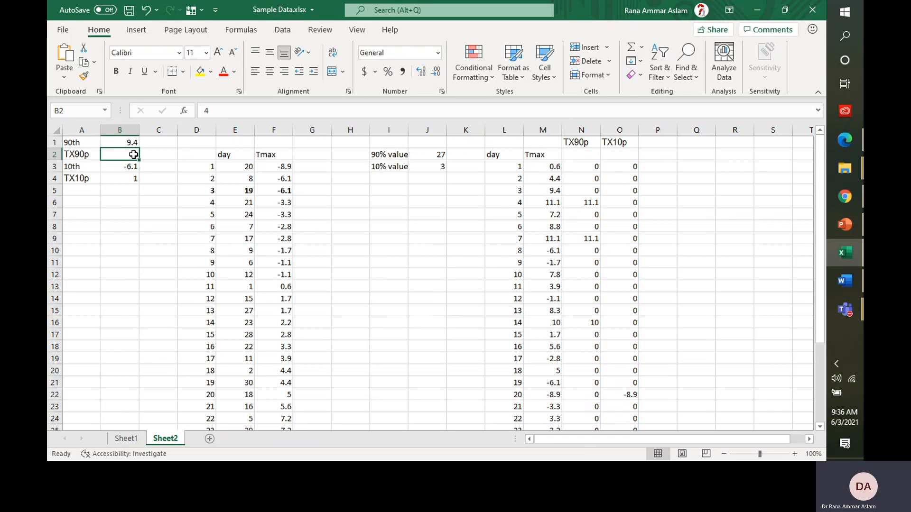
text(4)
key(ctrl+Return)
ctrl+click(131, 179)
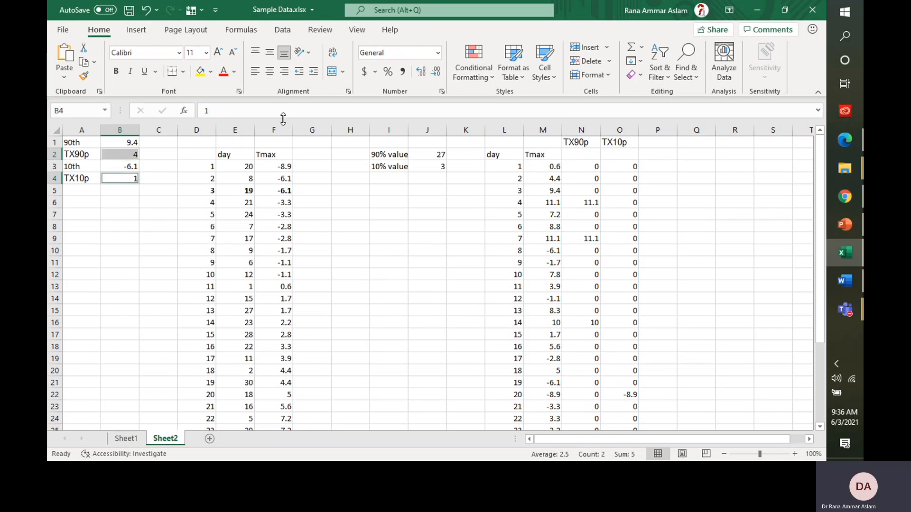
click(210, 72)
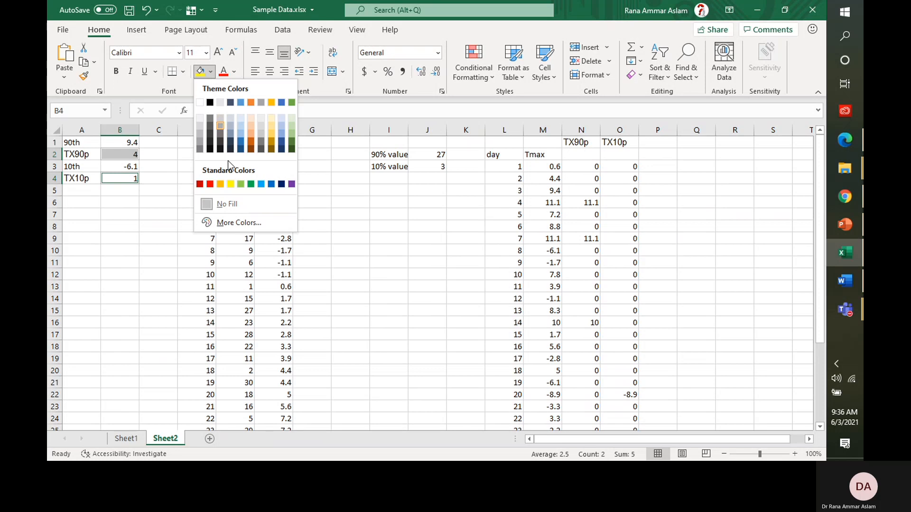
click(230, 184)
click(160, 213)
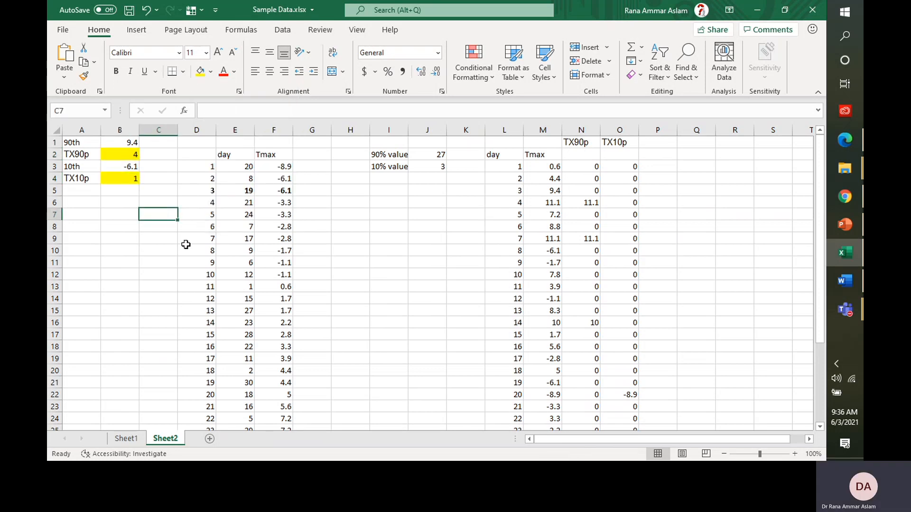
key(ctrl+s)
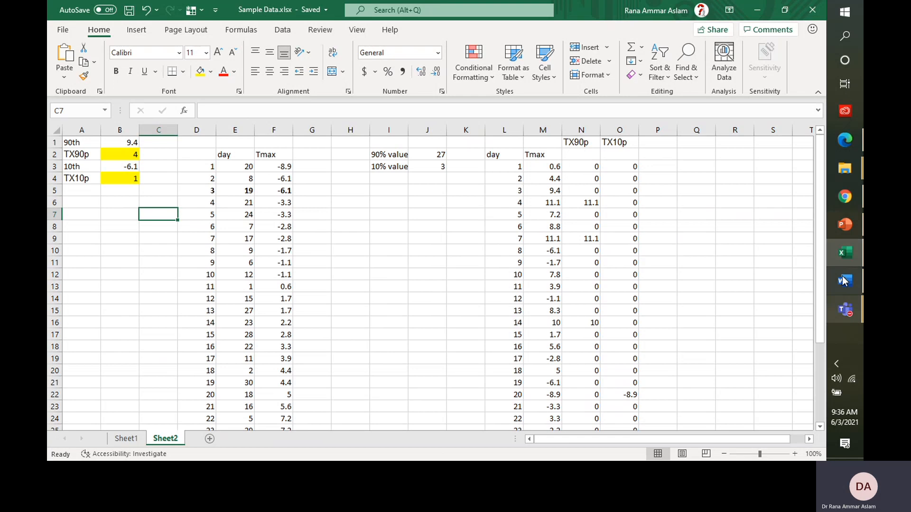
click(843, 227)
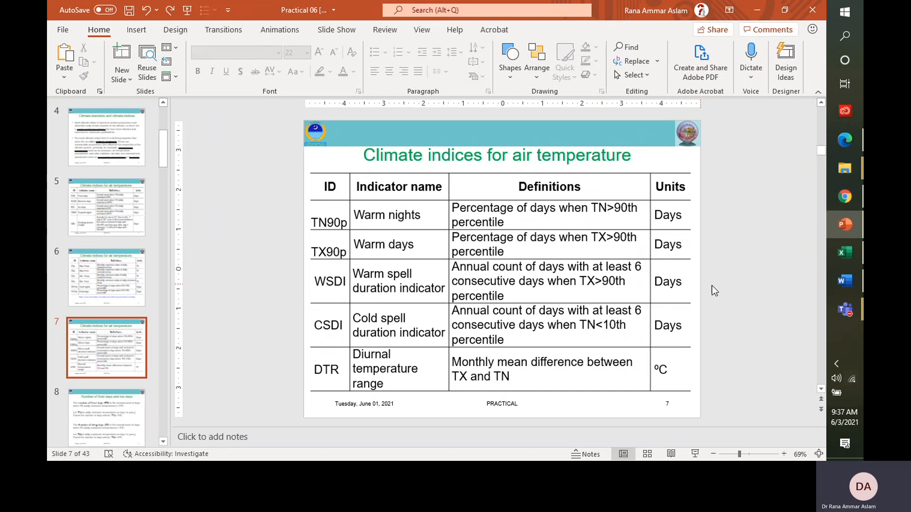
click(847, 255)
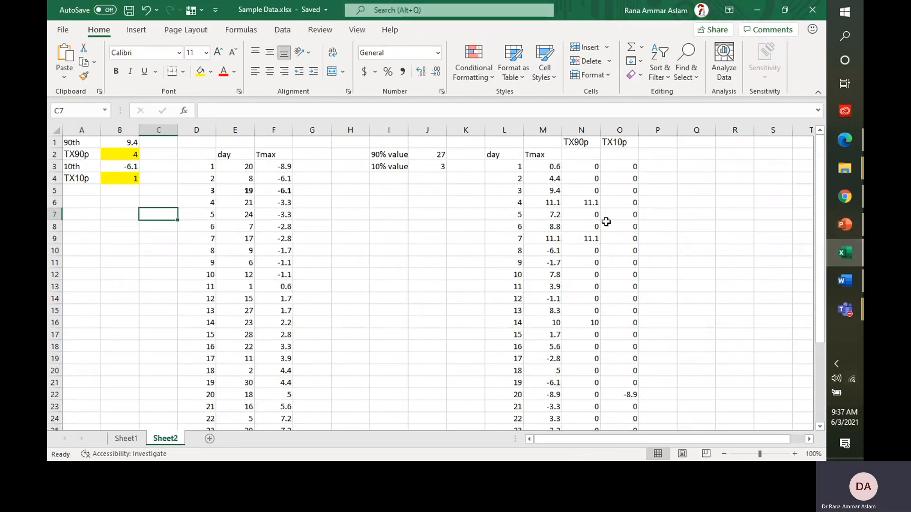
Step: Change Tmax for days 1, 2 and 3 to 10.6, 12.4 and 18.6
drag(588, 167, 594, 305)
click(583, 211)
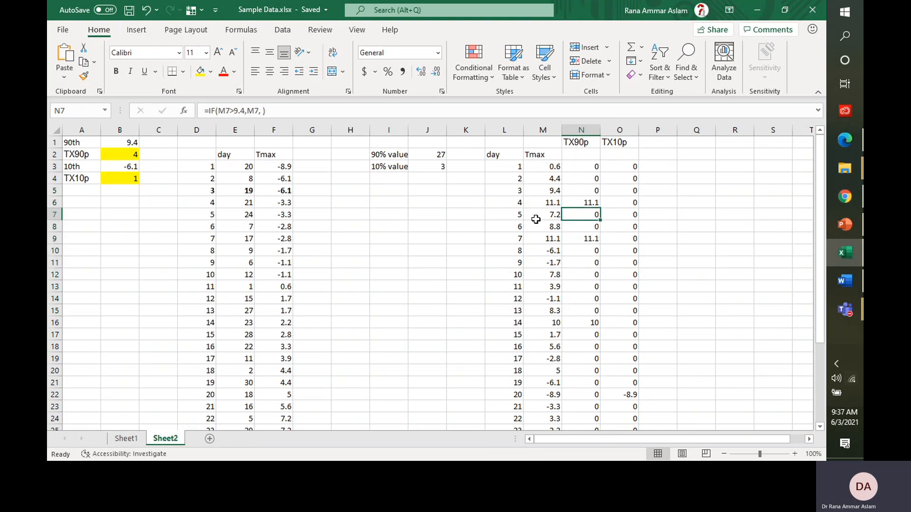
click(543, 167)
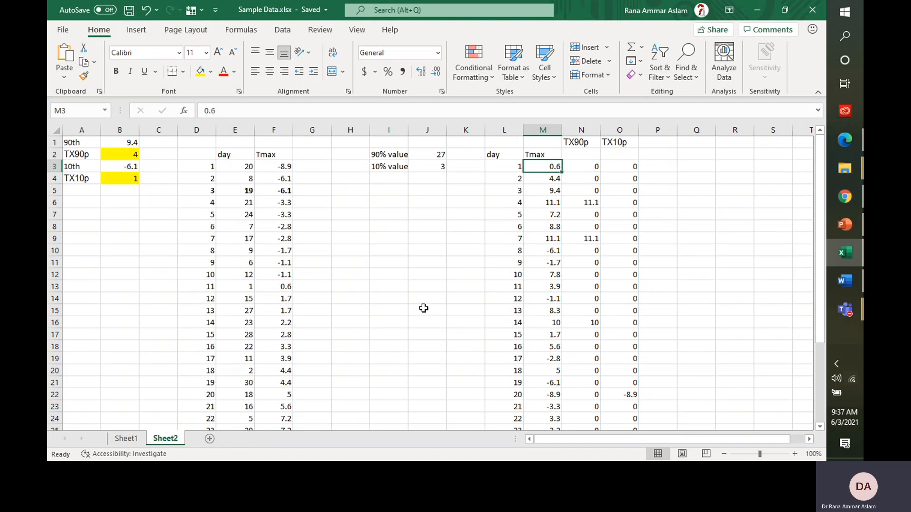
text(10.6)
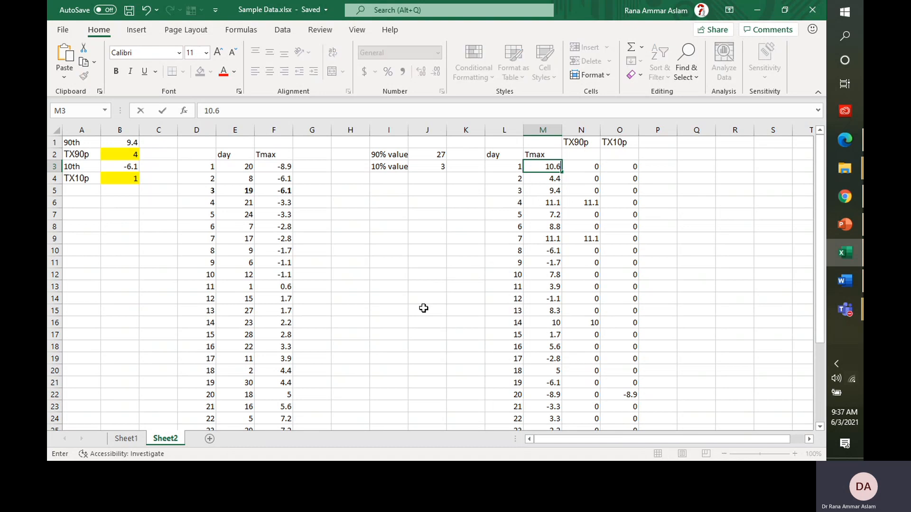
key(Return)
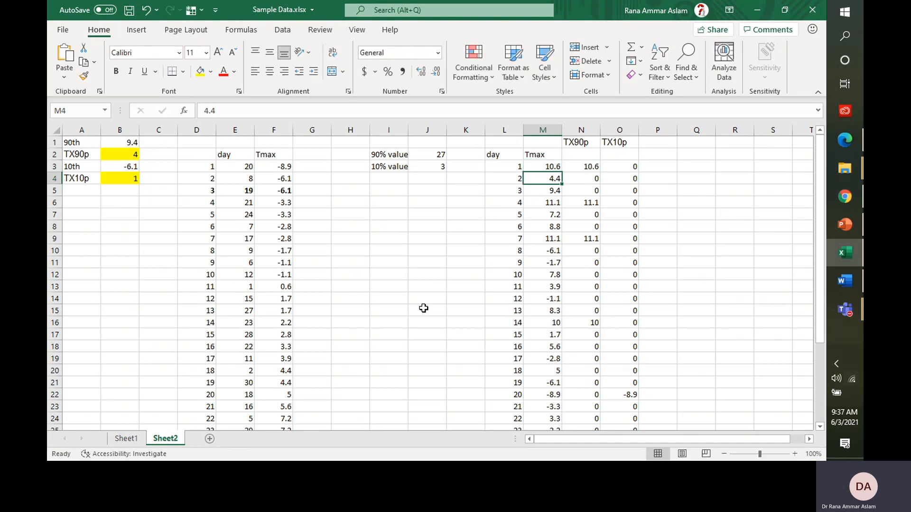
text(1.)
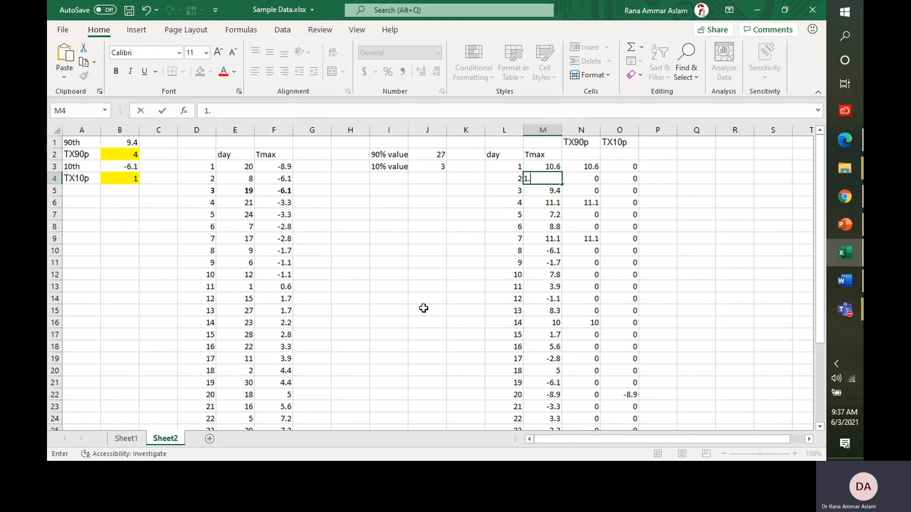
key(BackSpace)
text(2.4)
key(Return)
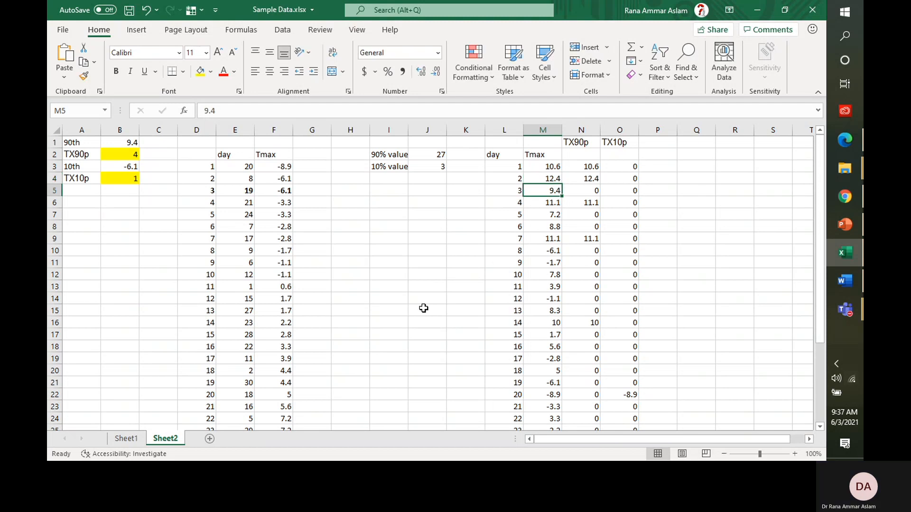
text(18)
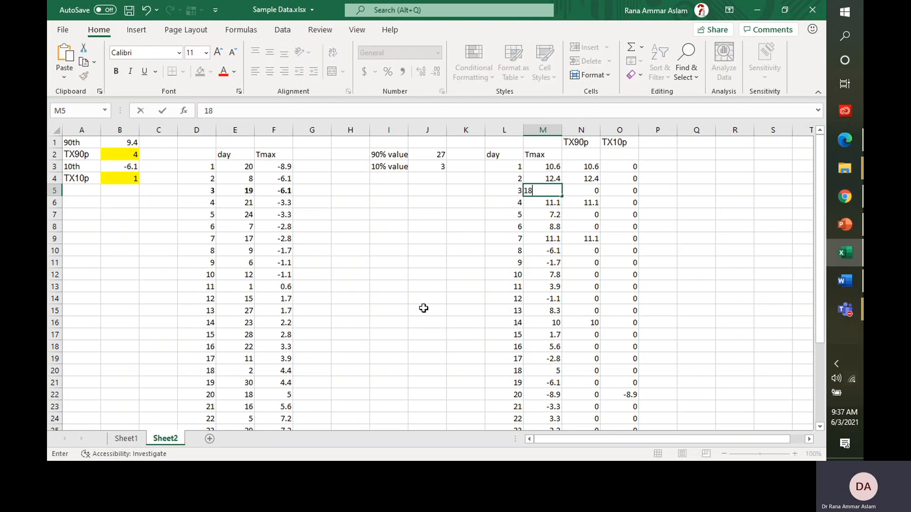
text(.6)
key(Return)
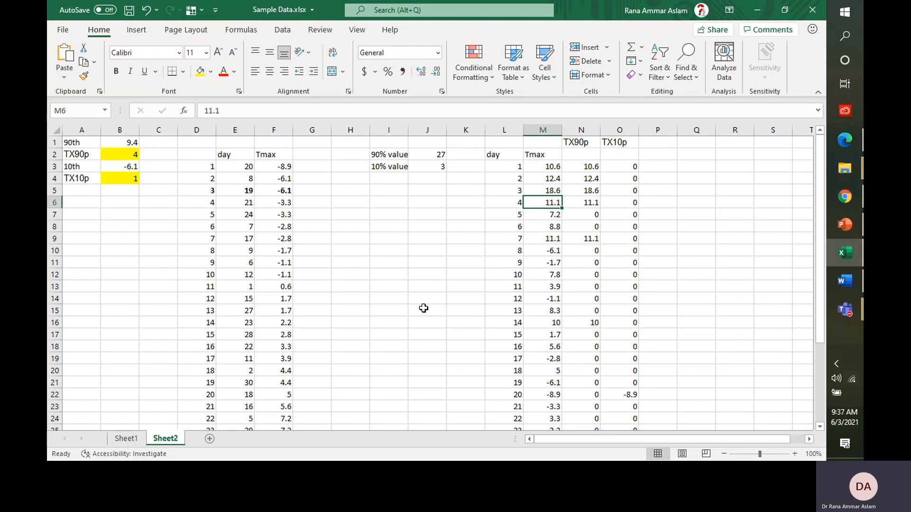
Step: Change Tmax for days 5 and 6 to 17.2 and 18.9, then check the TX90p results
key(Return)
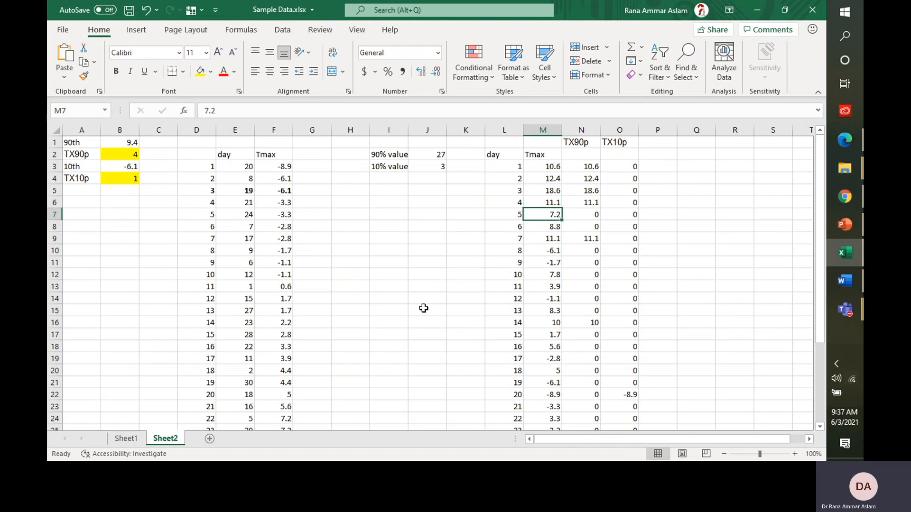
text(17.2)
key(Return)
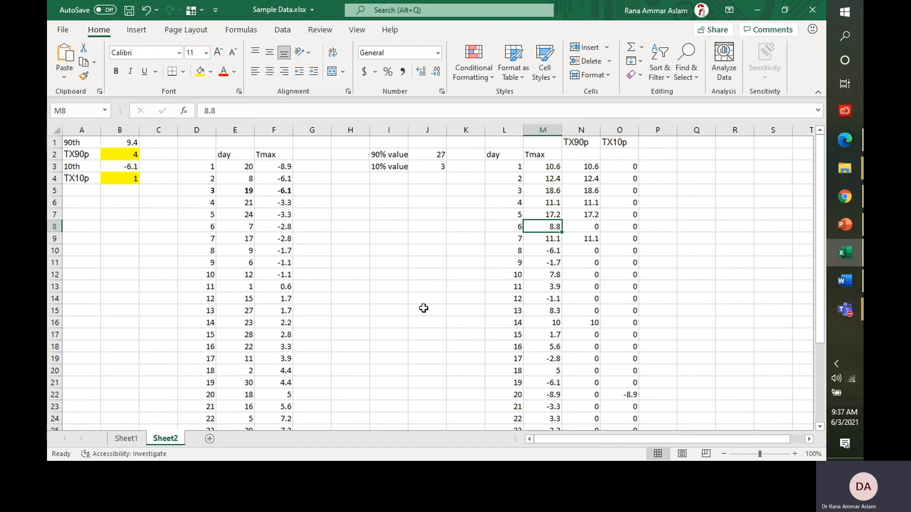
text(18.)
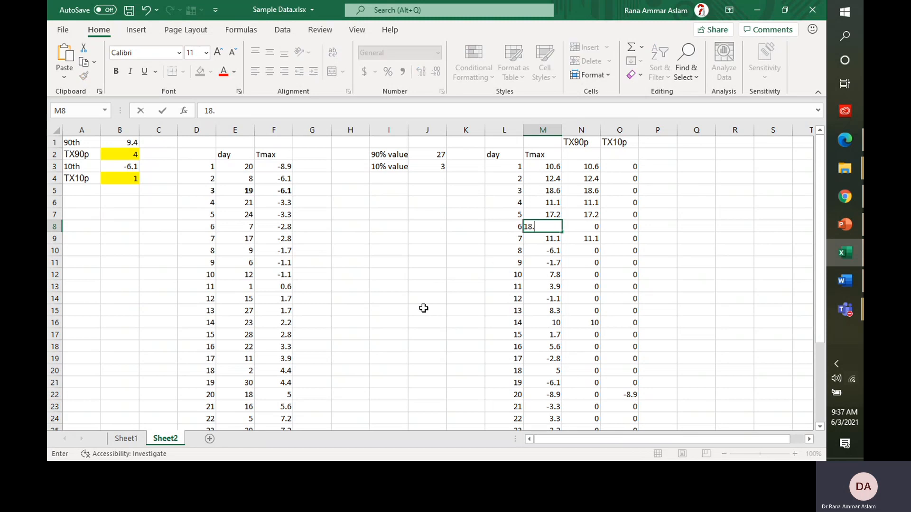
text(9)
key(Return)
key(Up)
key(Up)
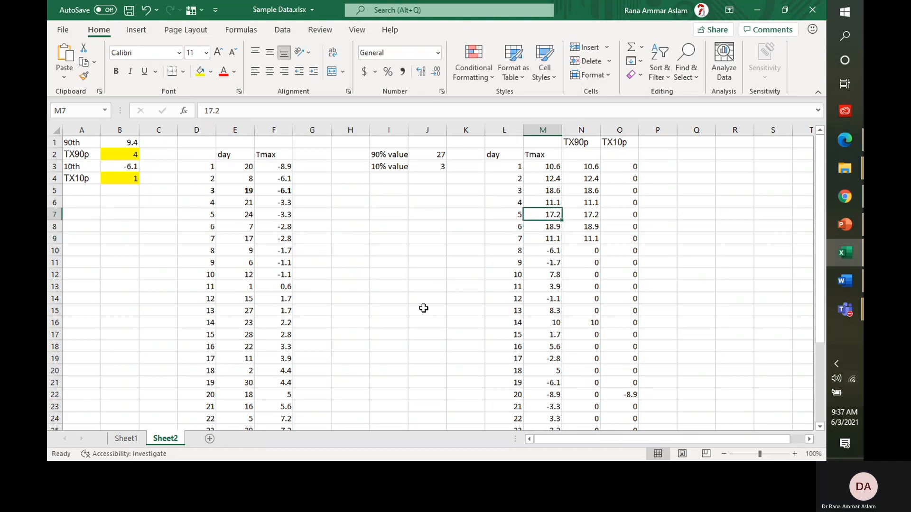
click(586, 193)
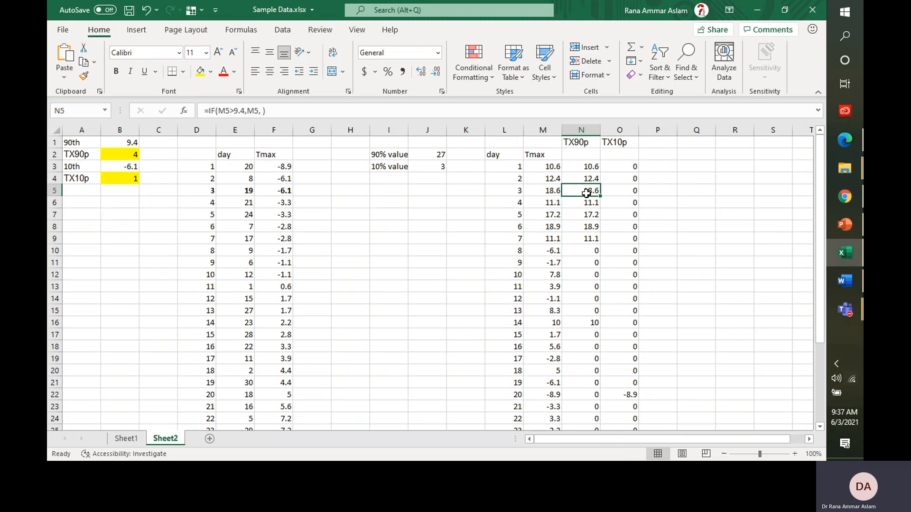
click(589, 237)
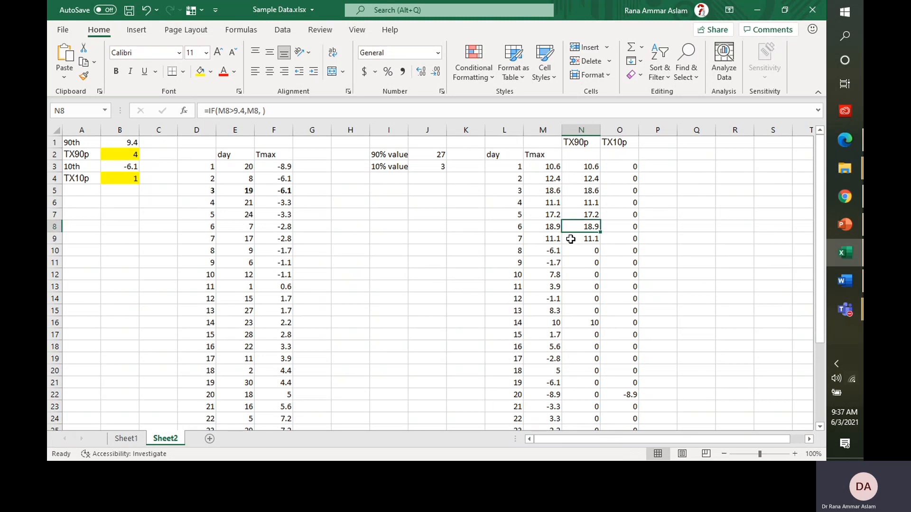
click(558, 239)
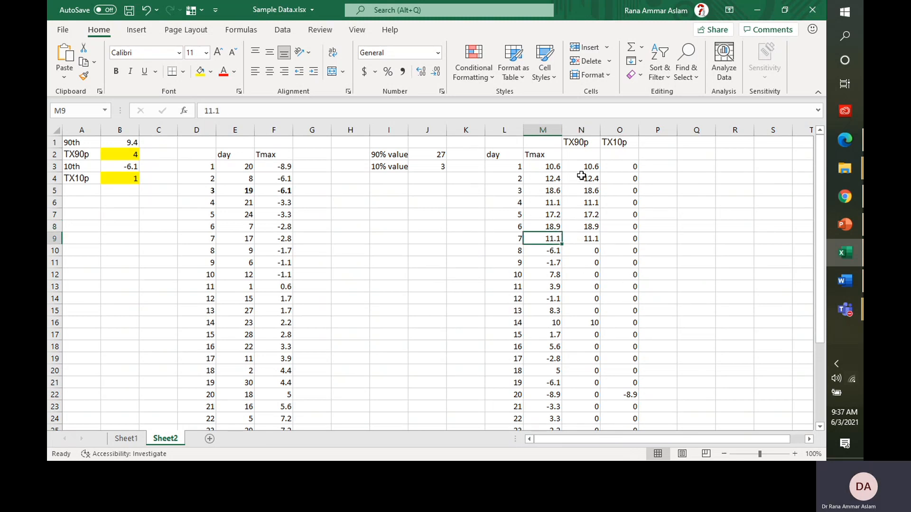
drag(581, 167, 578, 237)
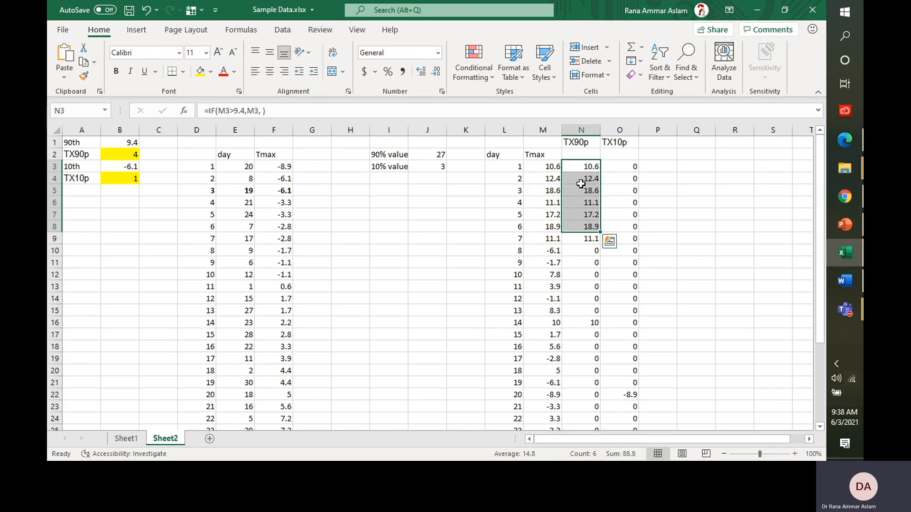
click(576, 167)
drag(575, 191, 577, 238)
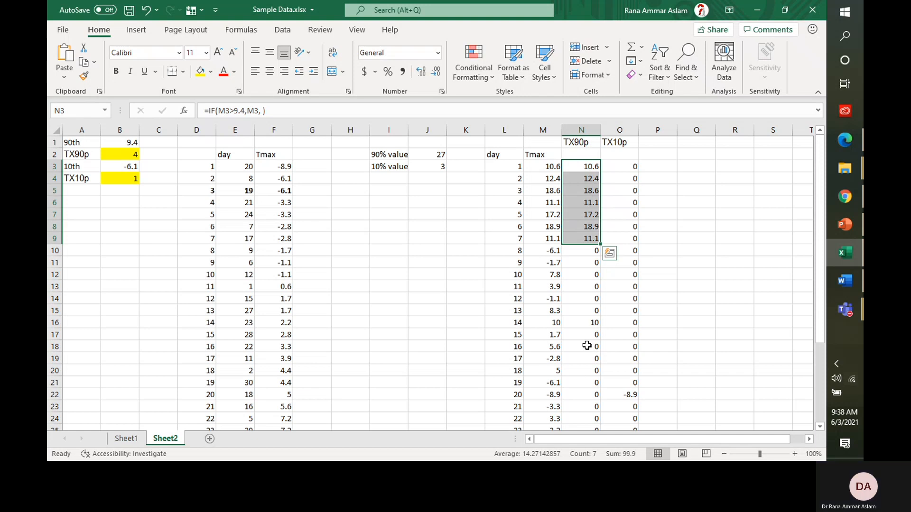
Step: Bring up PowerPoint's slide 7 and highlight the N in the CSDI row's TN<10th
click(844, 224)
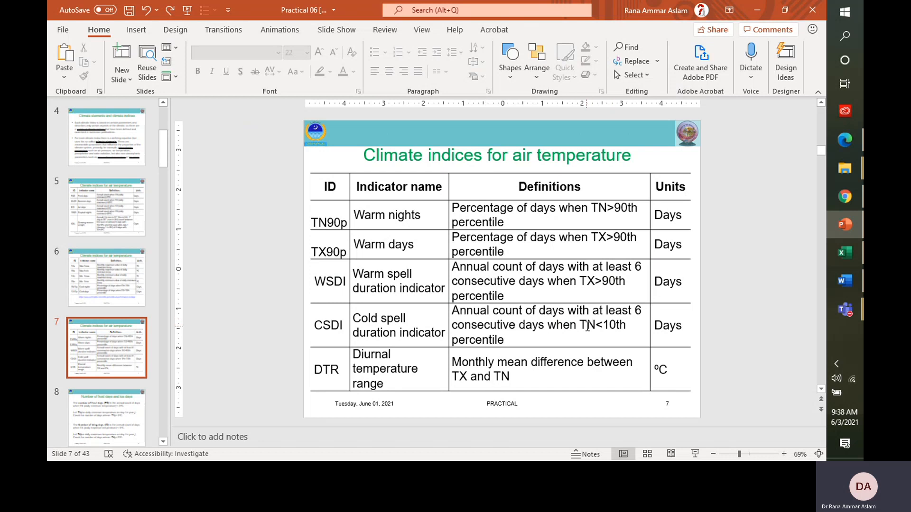
drag(587, 327, 595, 327)
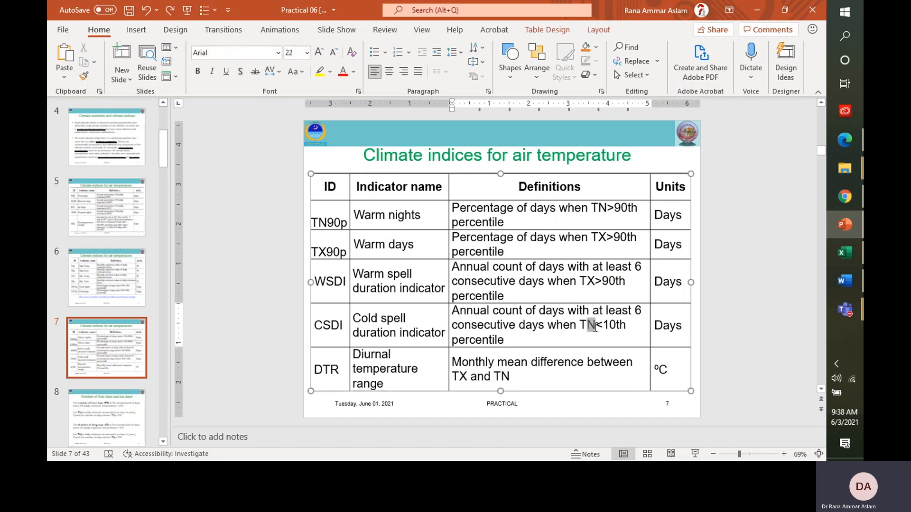
click(746, 332)
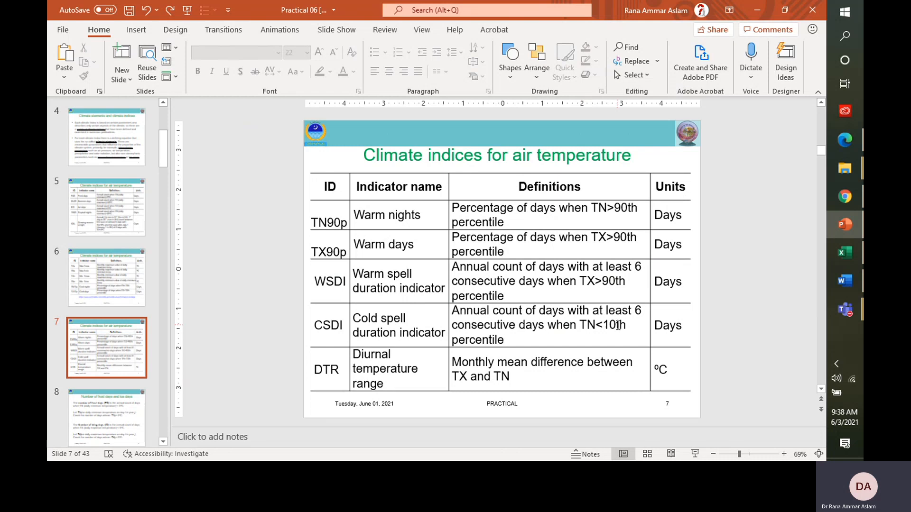
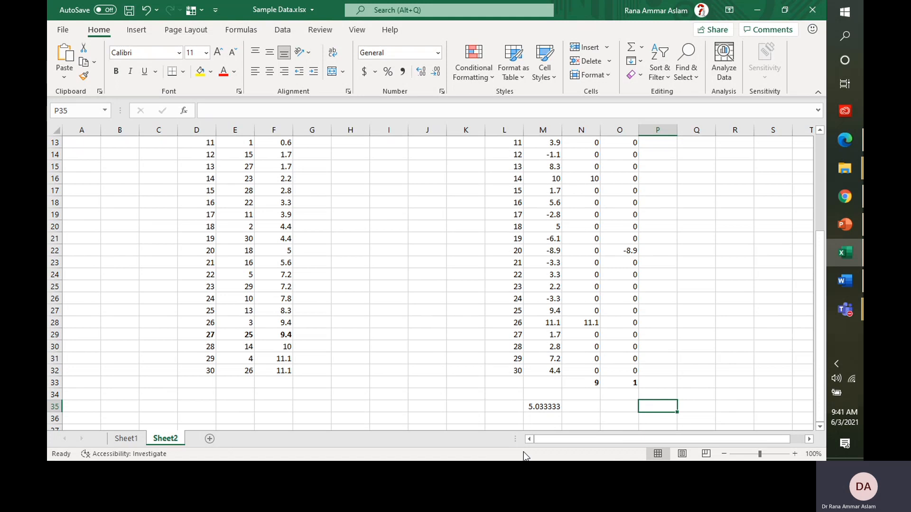
Step: Enter 1.567 in P35 and =M35-P35 in Q35, giving 3.466333
text(1.)
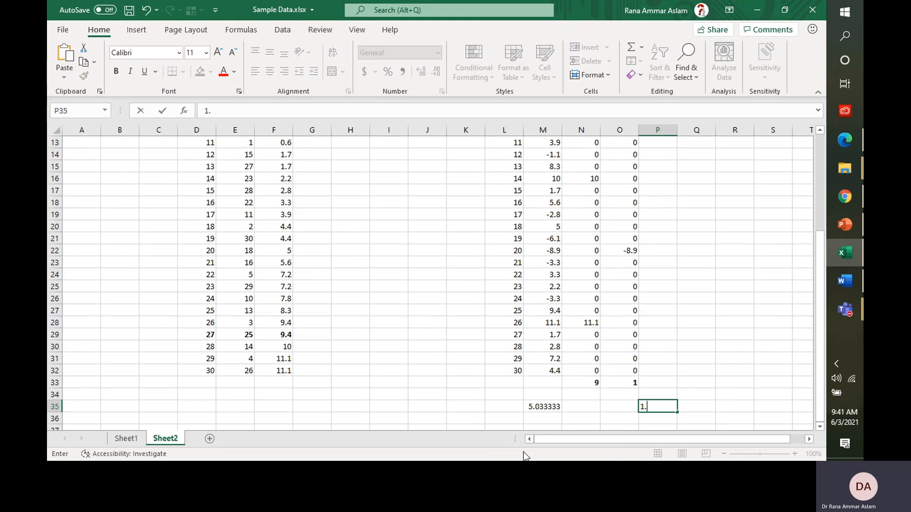
text(567)
key(ctrl+Return)
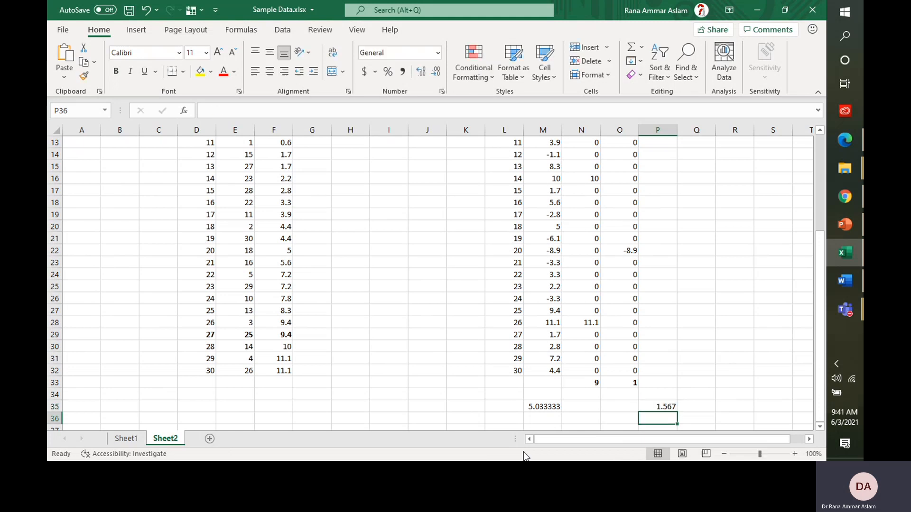
key(Right)
text(=)
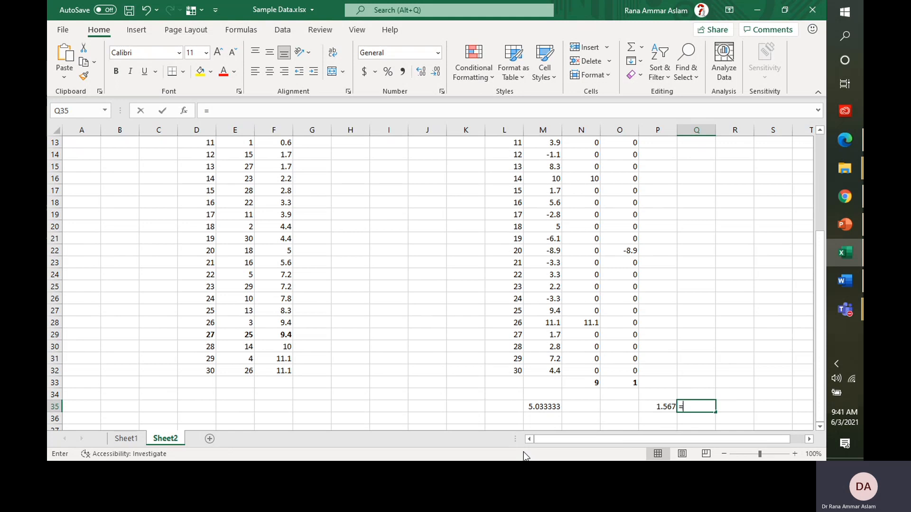
click(527, 407)
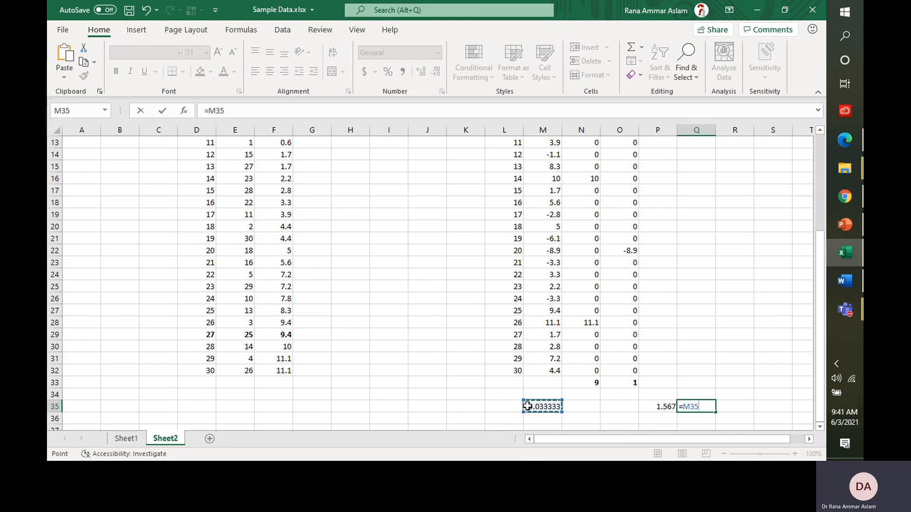
text(-)
click(649, 410)
key(ctrl+Return)
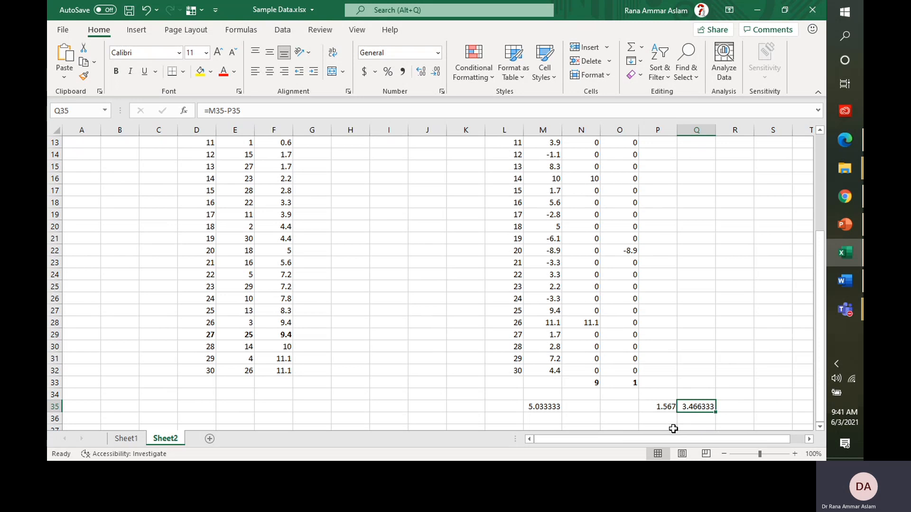
click(844, 254)
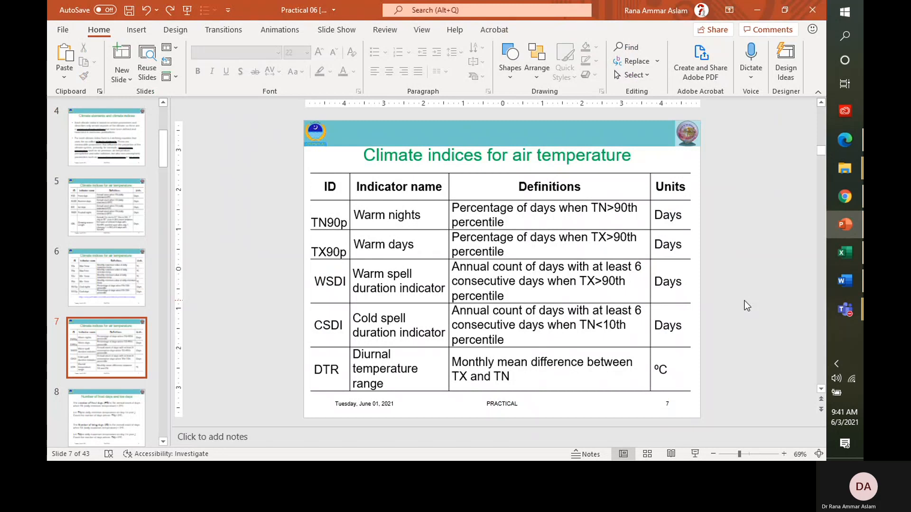
Step: Page to the 'Climate indices of precipitation' slide, then return to the Sample Data workbook
scroll(745, 300, down, 1)
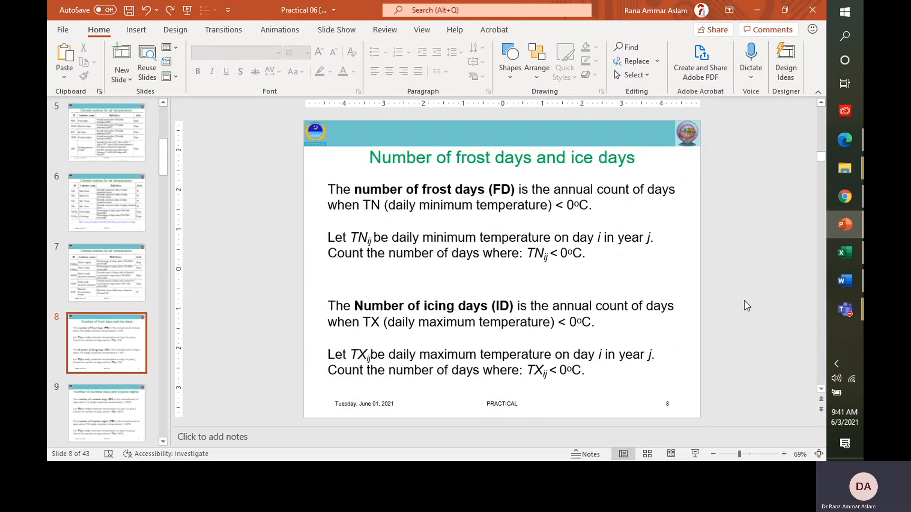
scroll(744, 301, down, 2)
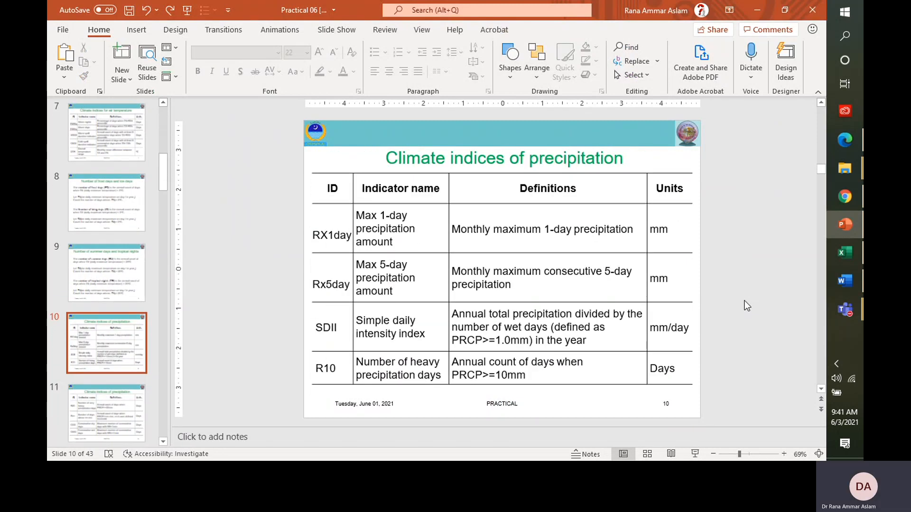
scroll(744, 301, up, 1)
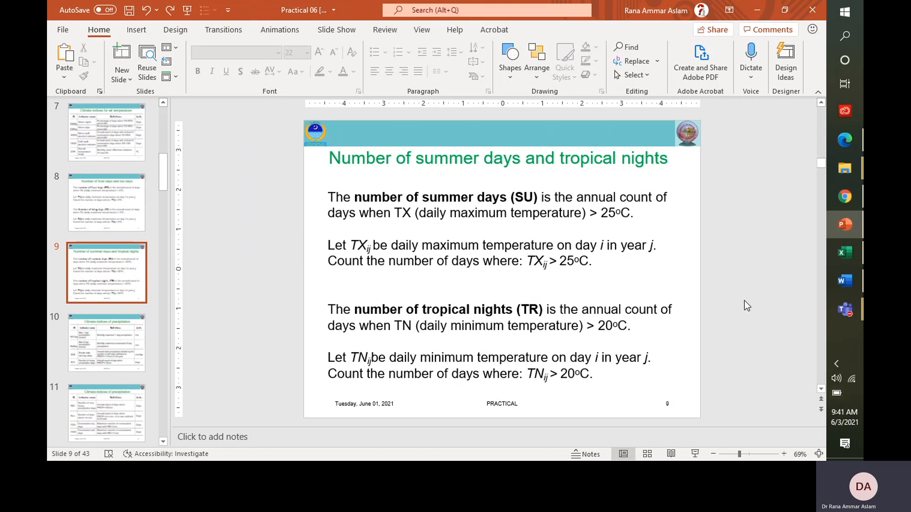
key(Page_Down)
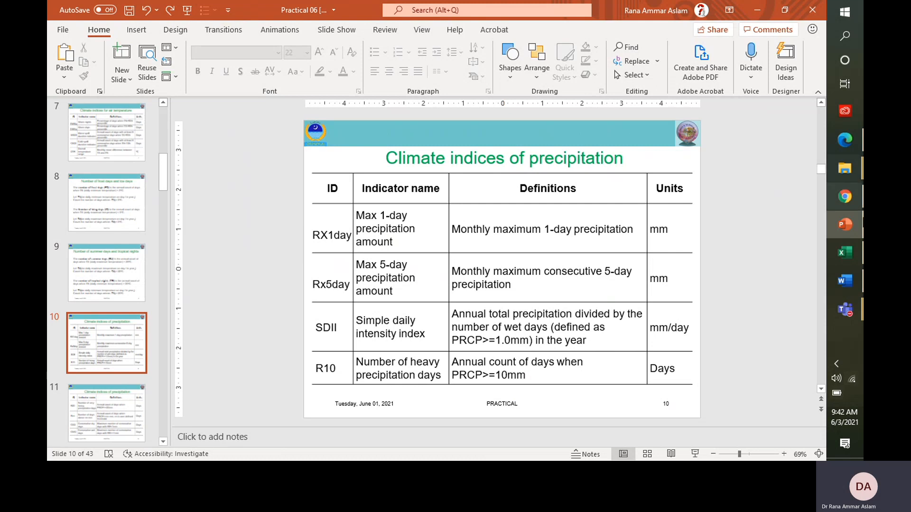
click(841, 258)
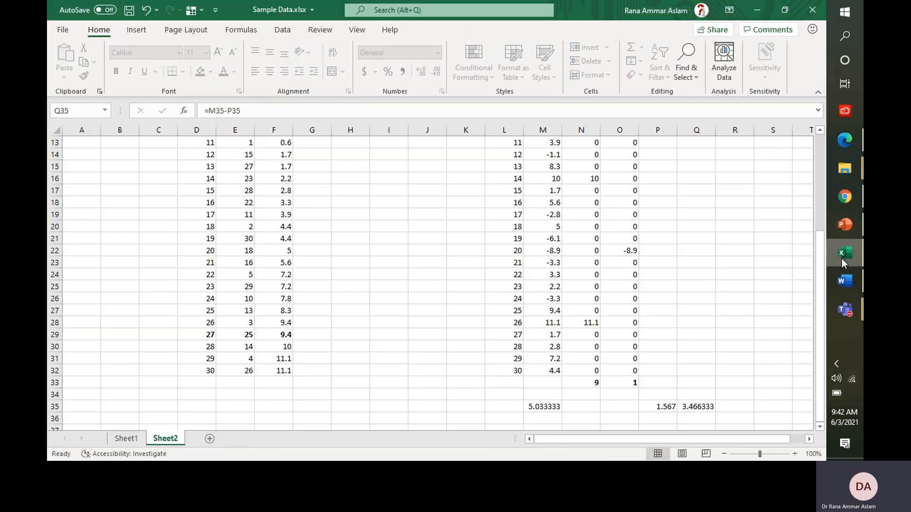
Step: Add a new empty worksheet, Sheet3, to the workbook
click(126, 438)
click(209, 439)
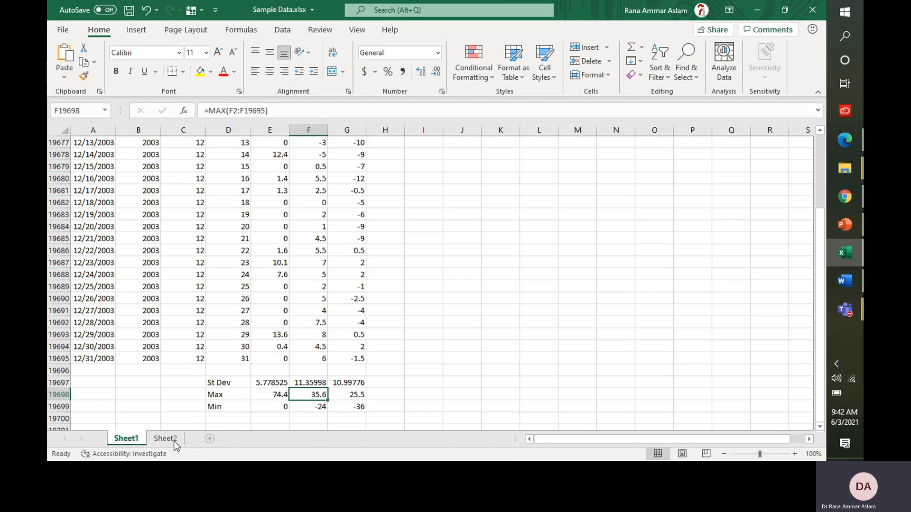
click(132, 441)
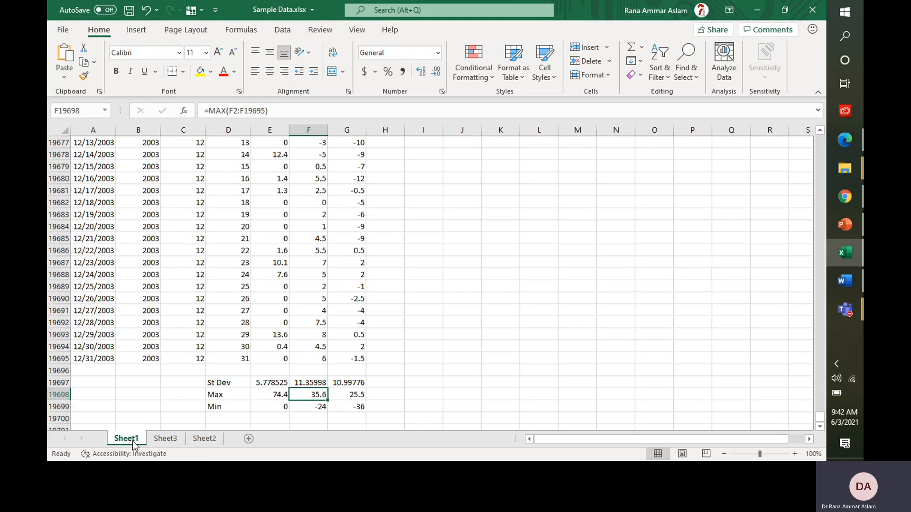
Step: Select and copy Sheet1's December 2003 rows, B19665:E19695
click(175, 338)
key(Up)
key(Up)
key(Up)
key(Up)
key(Up)
key(Up)
key(Up)
key(Up)
key(Up)
key(Up)
key(Up)
key(Up)
key(Up)
key(Up)
key(Up)
key(Up)
key(Up)
key(Up)
key(Up)
key(Up)
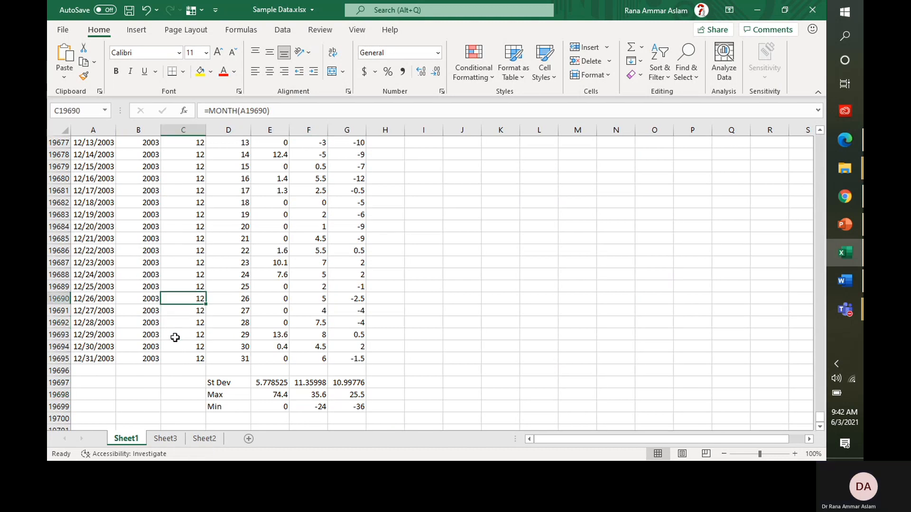
key(Up)
key(Up)
key(Up)
key(Up)
key(Up)
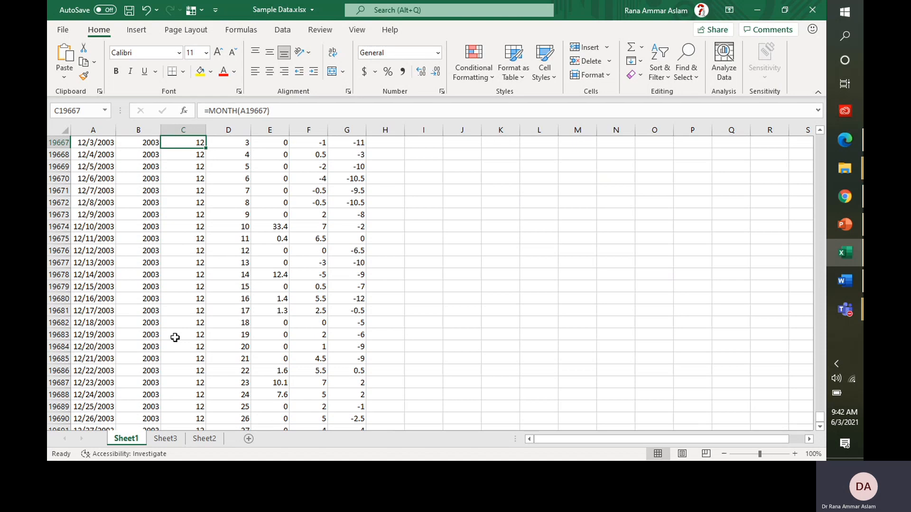
key(Up)
key(Up)
key(Up)
key(Up)
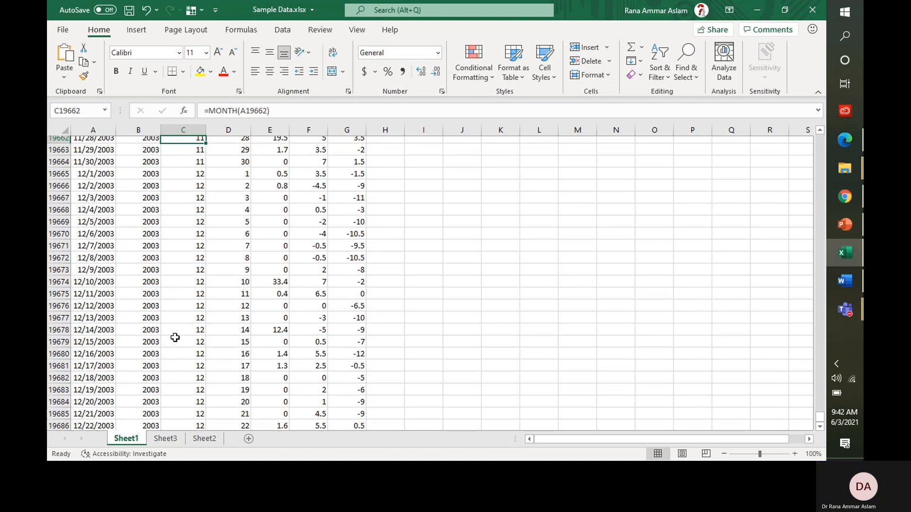
key(Down)
key(Down)
key(Right)
key(Right)
key(Right)
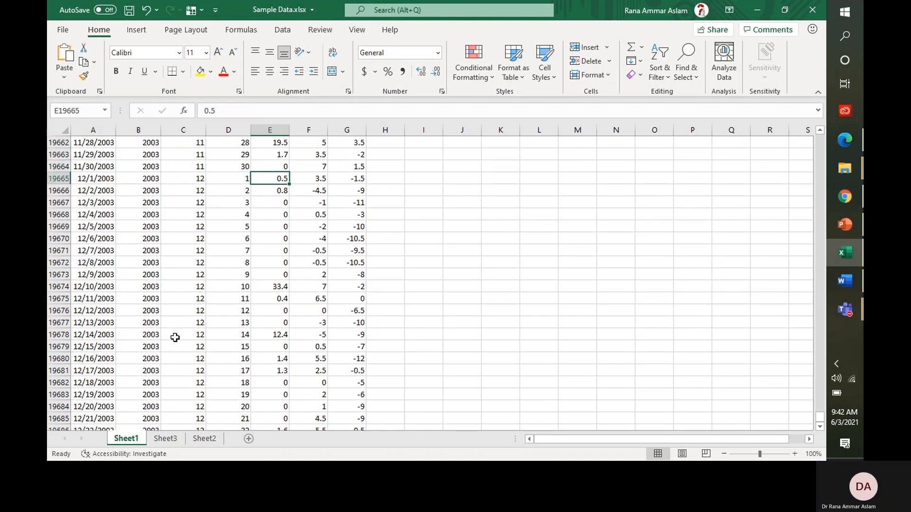
key(Right)
key(Left)
key(Left)
key(ctrl+shift+Left)
key(shift+Right)
key(shift+Right)
key(shift+Left)
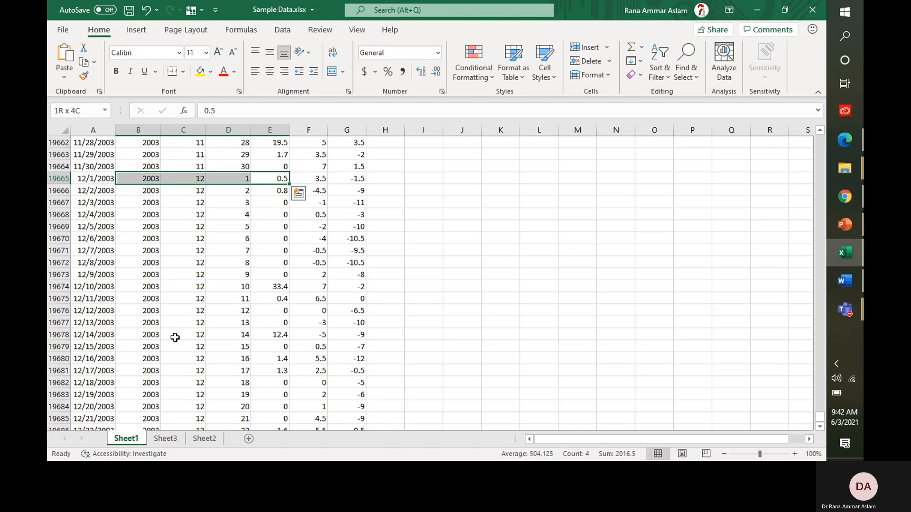
key(ctrl+shift+Down)
key(ctrl+q)
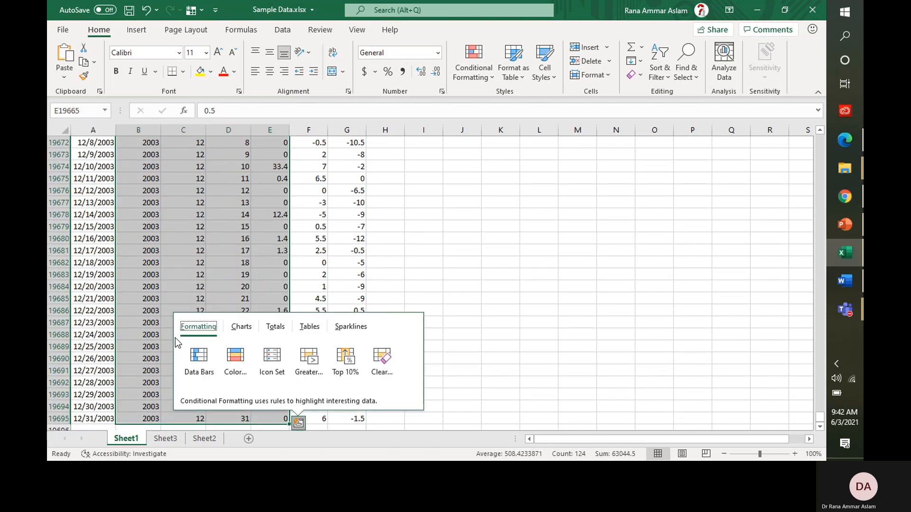
key(Escape)
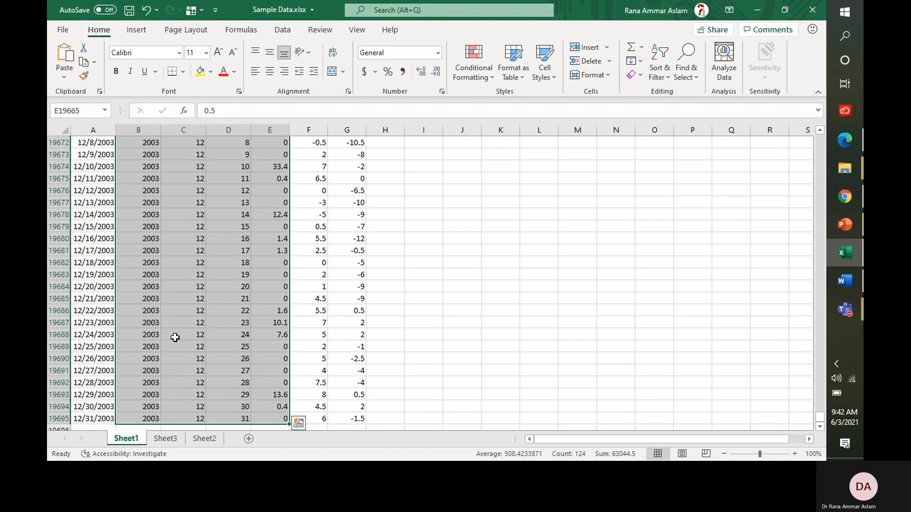
key(ctrl+c)
click(204, 438)
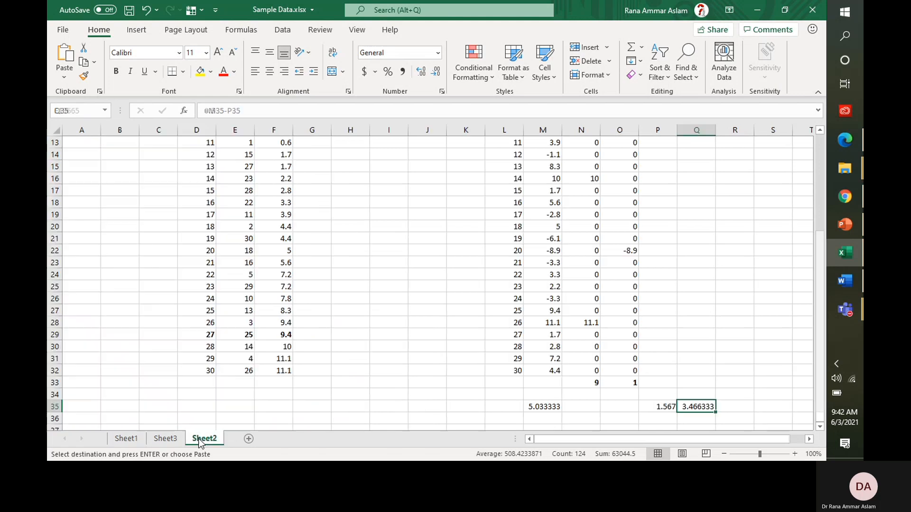
Step: Paste the copied December data as values into Sheet3 starting at E3
click(165, 438)
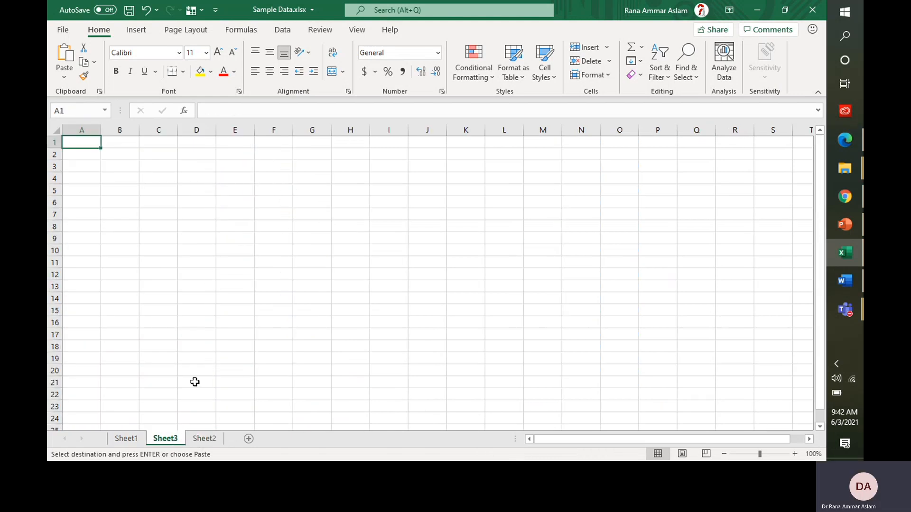
right_click(225, 166)
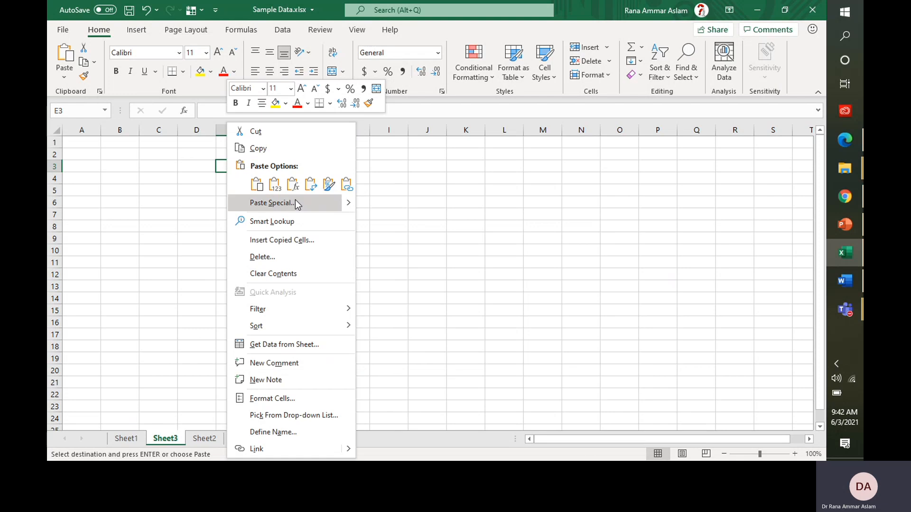
click(274, 188)
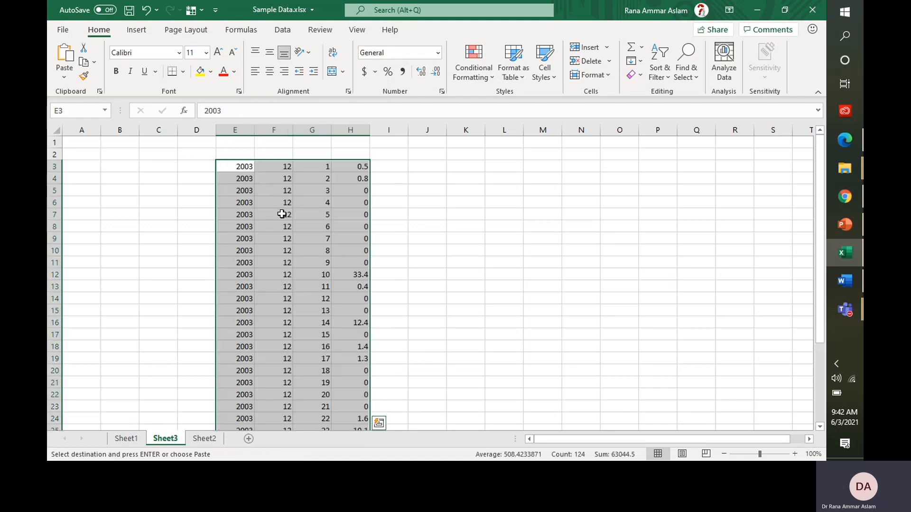
click(243, 165)
Step: Head columns E2:H2 as Y, M, D and Pr
key(Right)
key(Right)
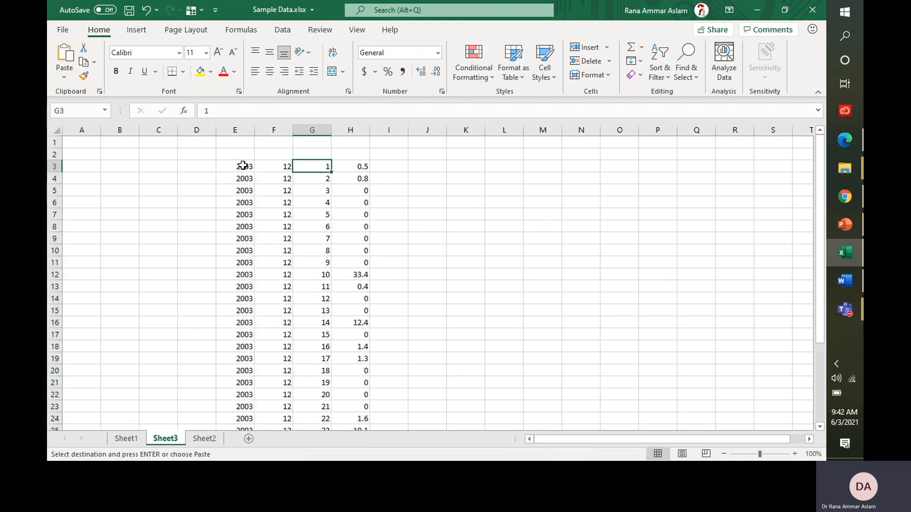
key(Right)
key(Up)
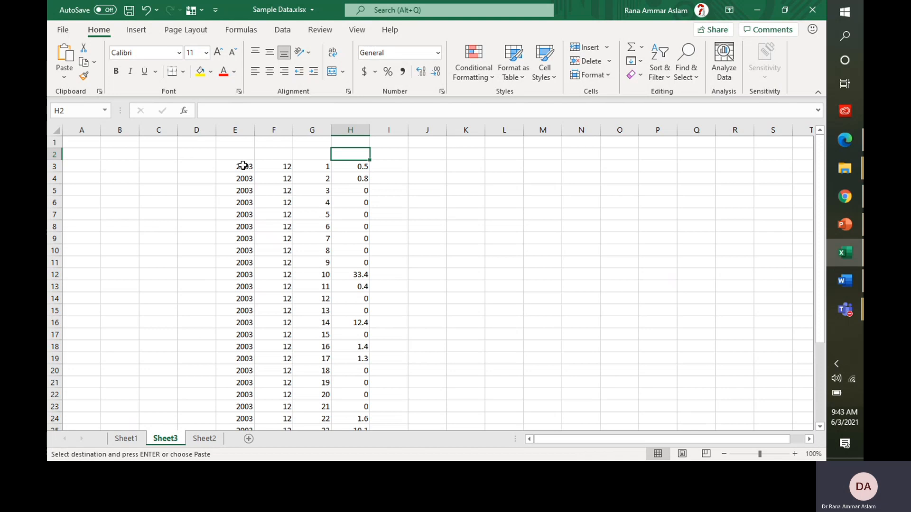
text(Pr)
key(Left)
key(Left)
key(Left)
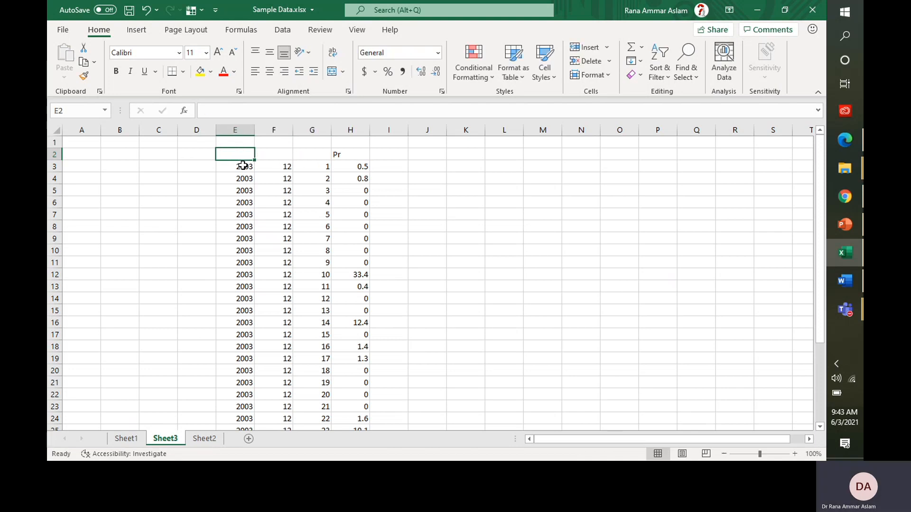
text(Yr)
key(Right)
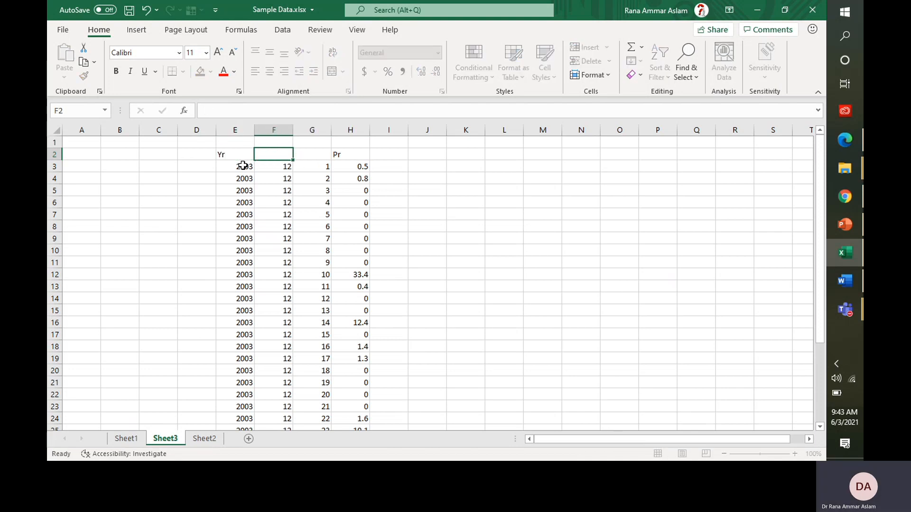
text(Mnth)
key(Right)
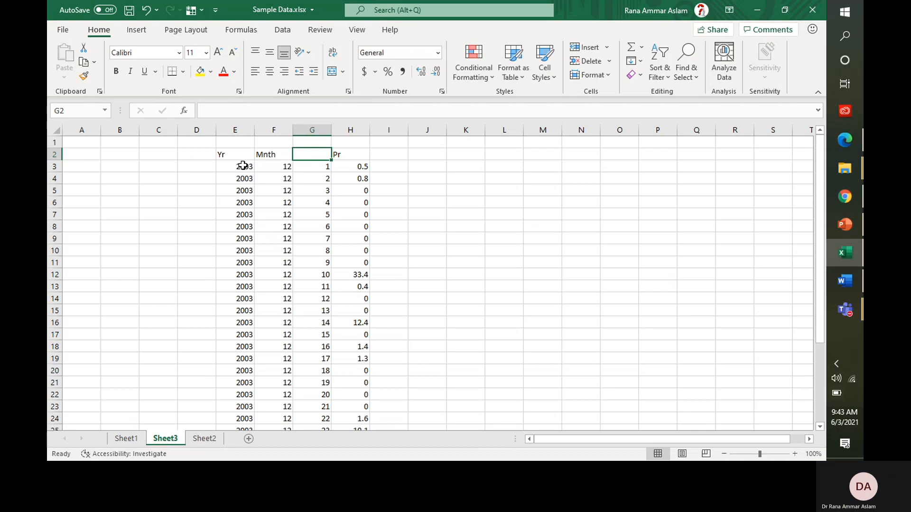
text(D)
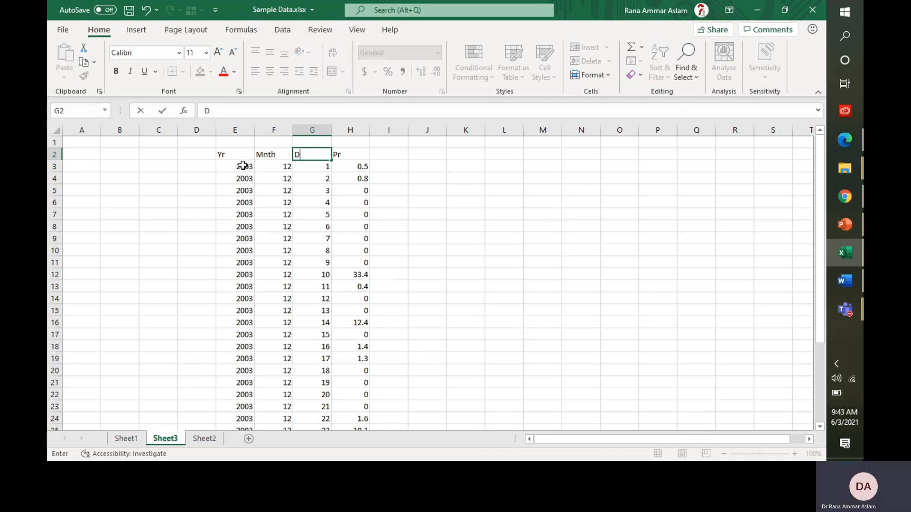
key(Left)
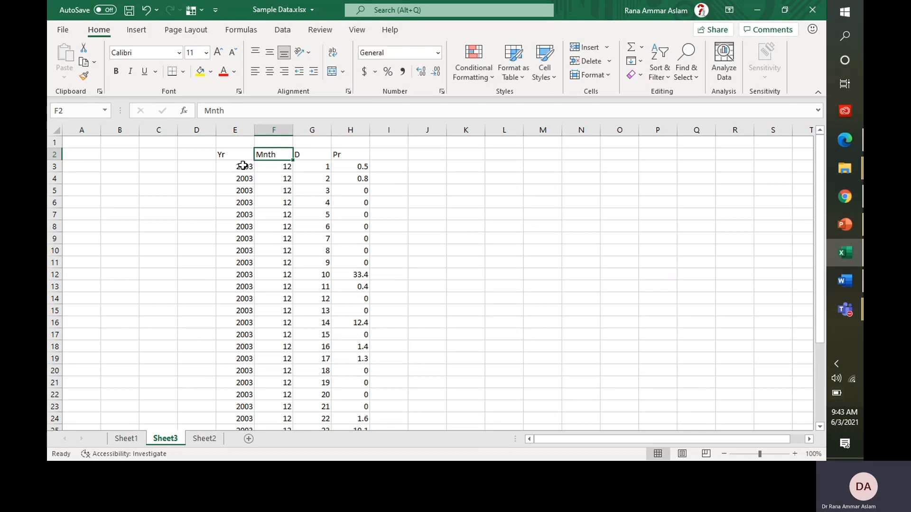
text(M)
key(Left)
text(Y)
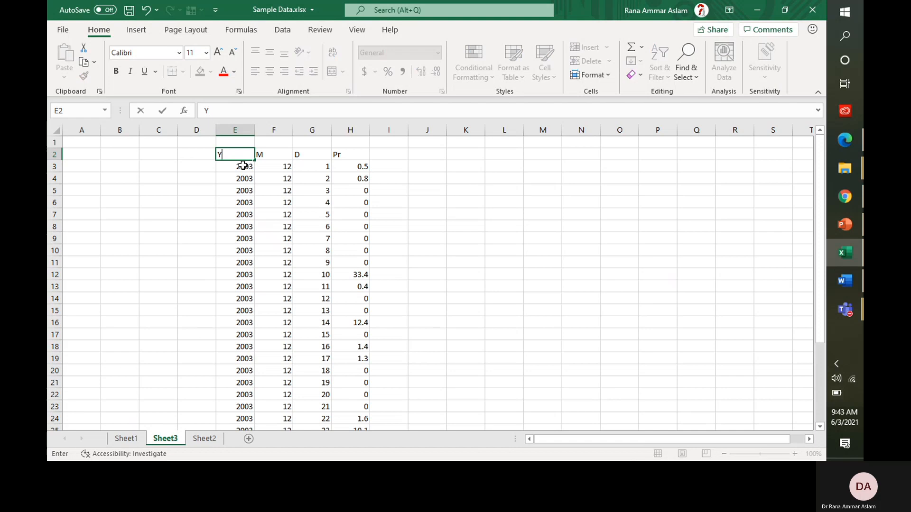
key(Right)
key(Right)
key(Right)
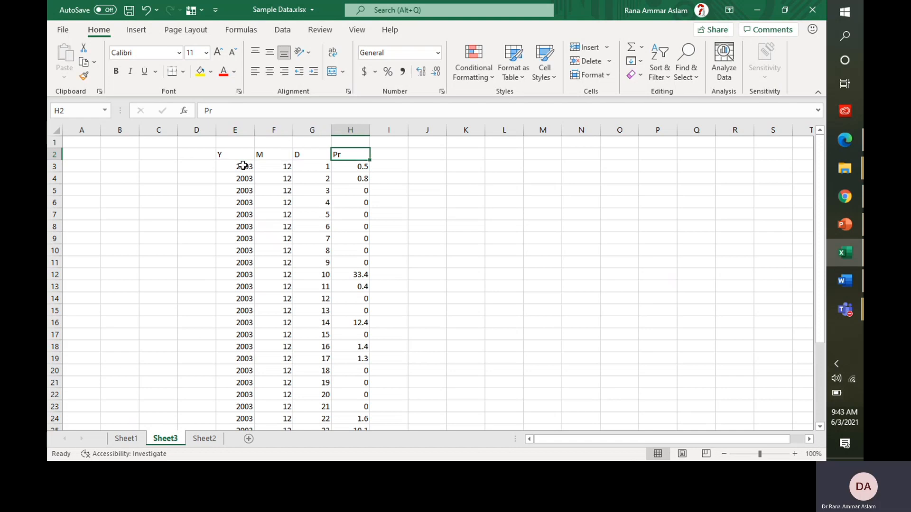
key(ctrl+Down)
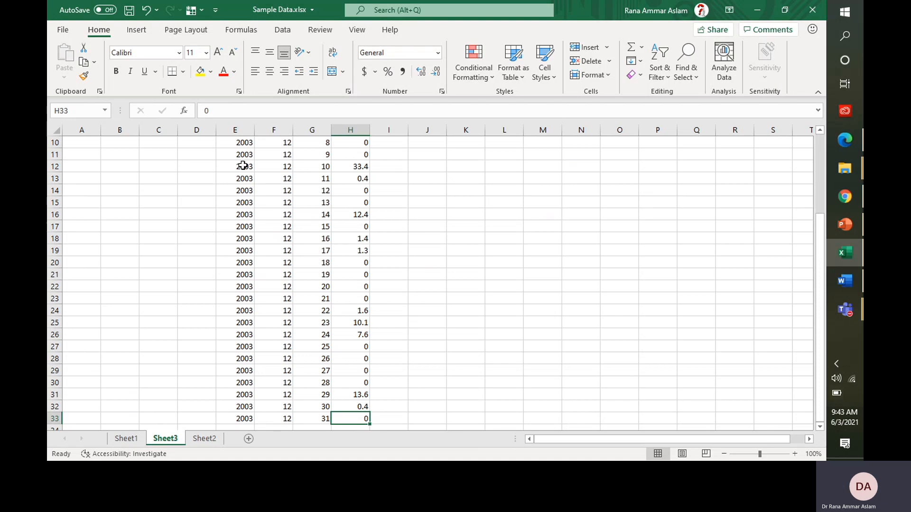
key(Down)
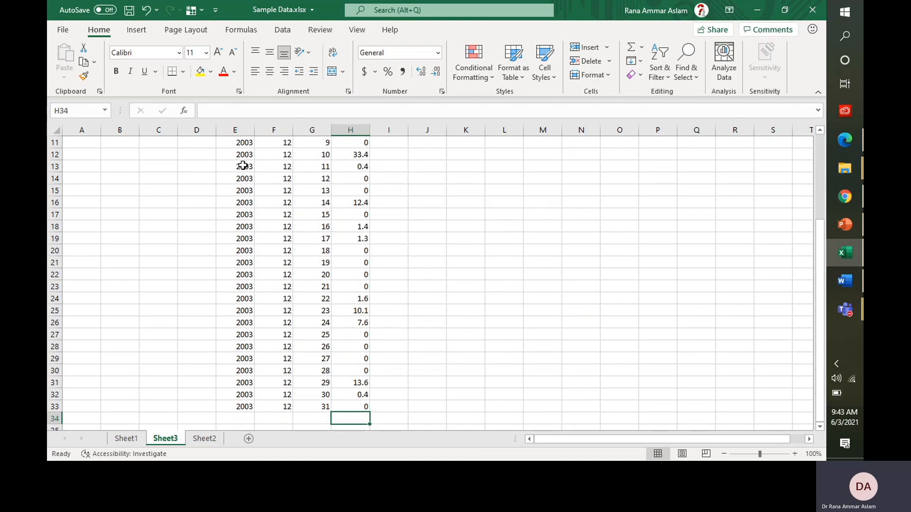
Step: Label G34 RX1DAY and enter =MAX(H3:H33) in H34, giving 33.4
key(Down)
key(Up)
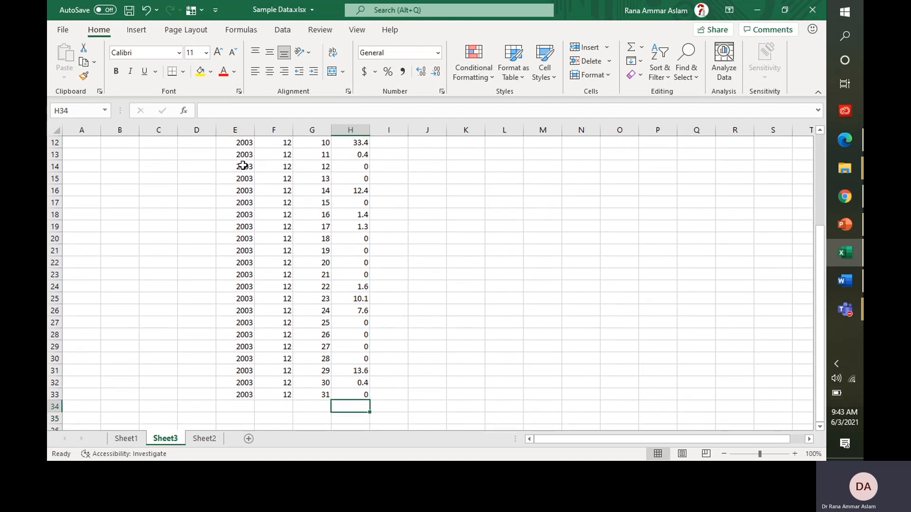
key(Left)
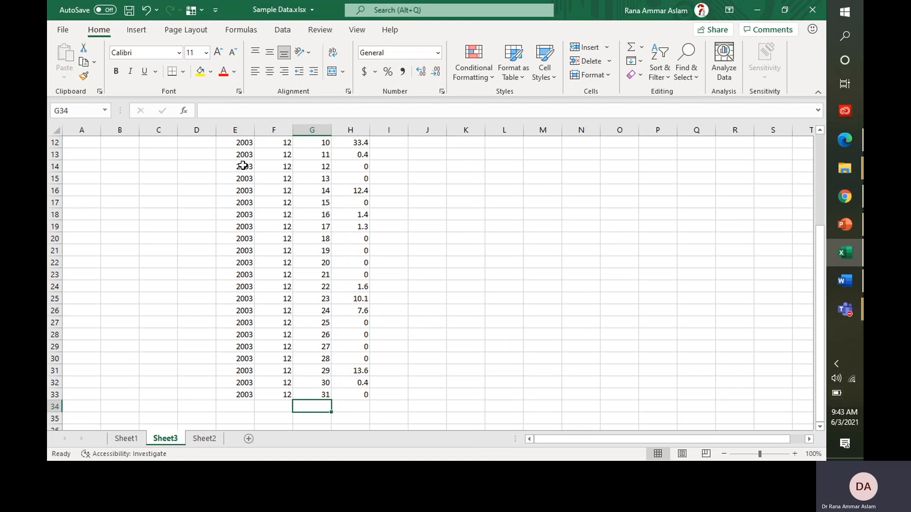
text(RX1DAY)
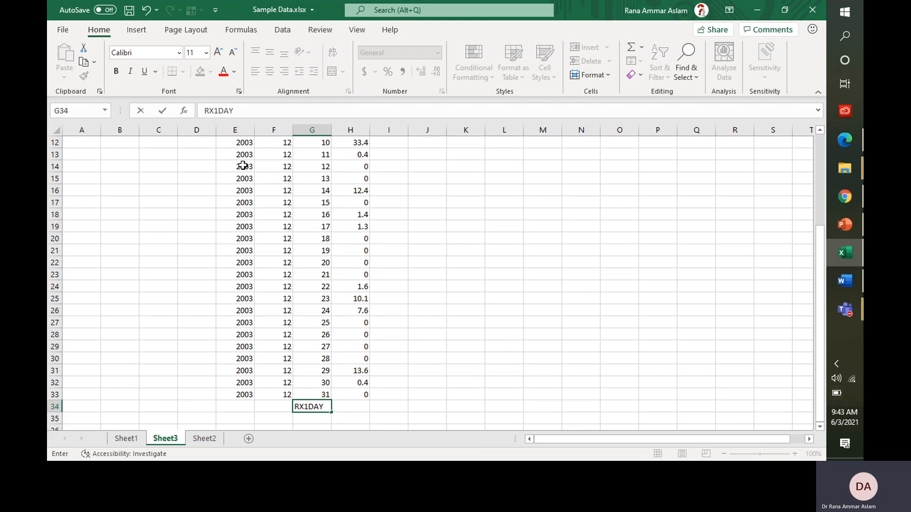
key(Right)
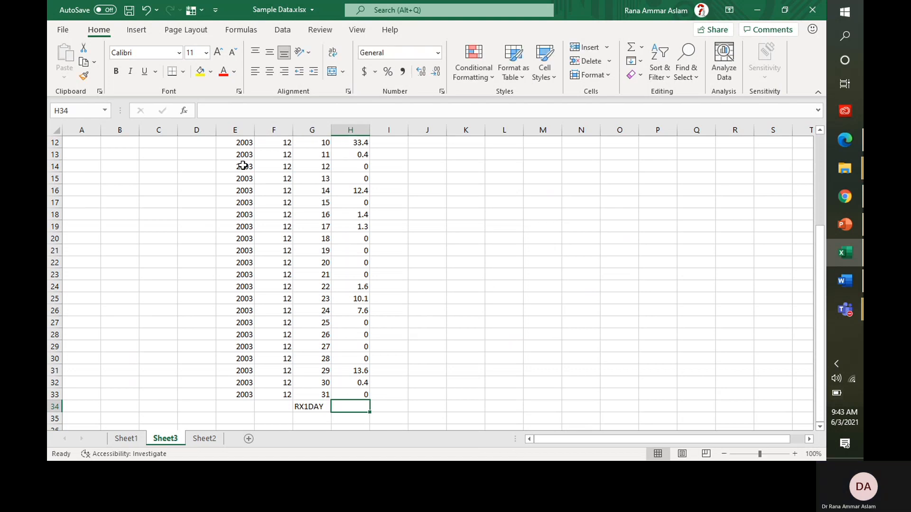
text(=max)
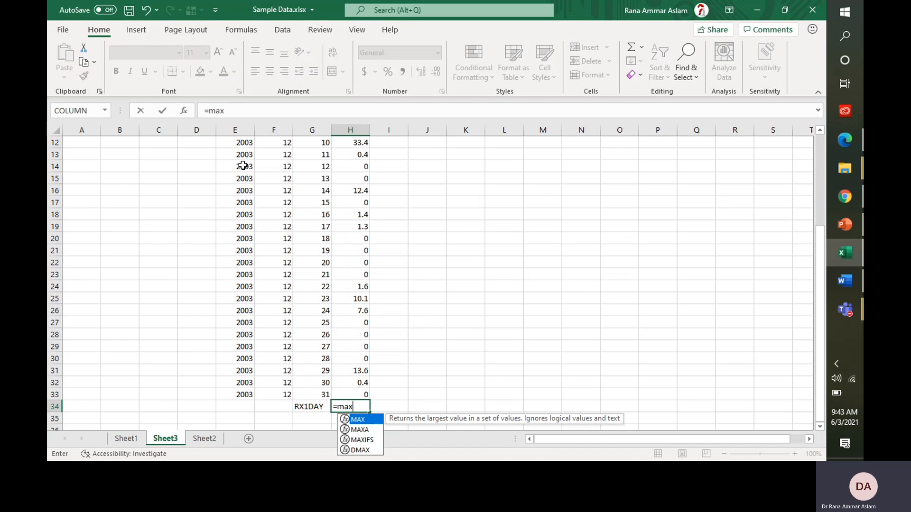
text(()
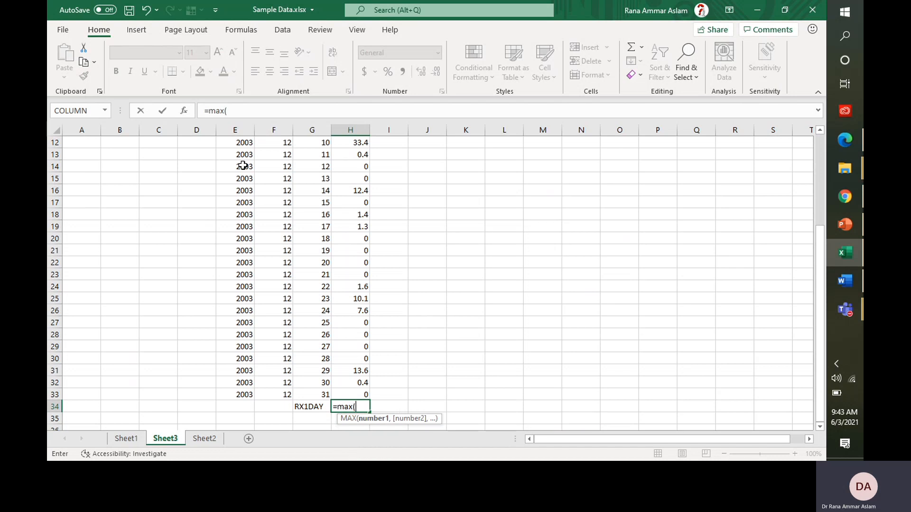
click(362, 394)
key(ctrl+shift+Up)
key(shift+Down)
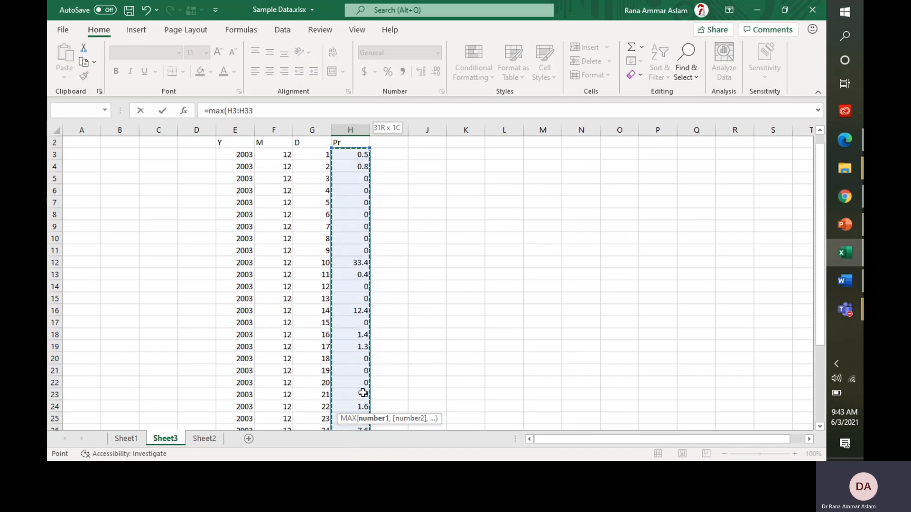
key(Return)
key(Up)
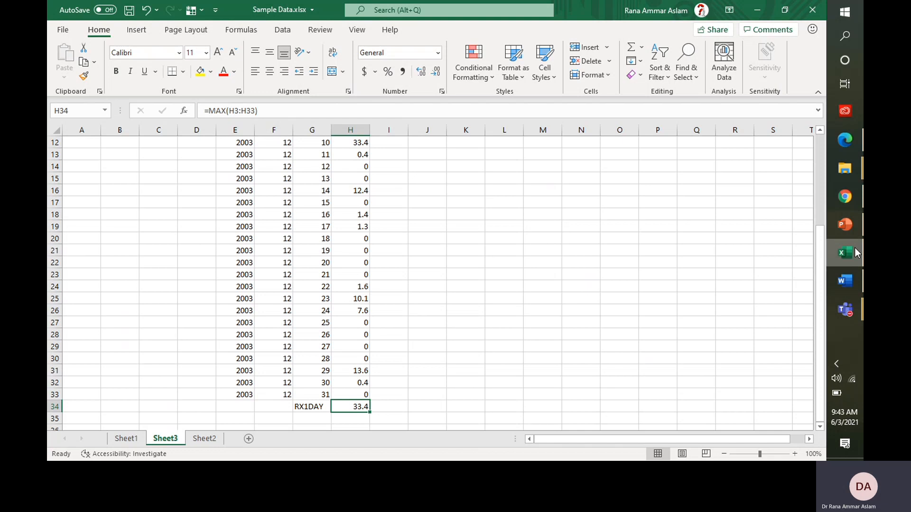
click(850, 226)
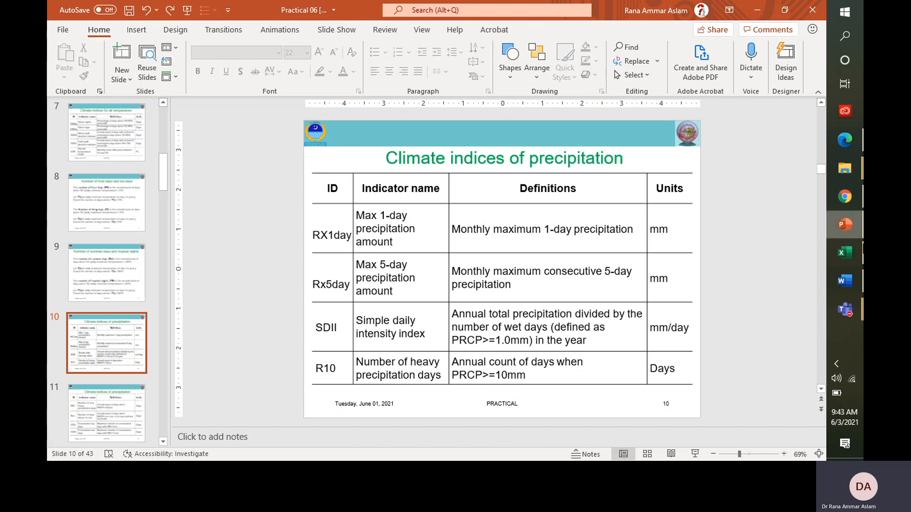
click(845, 253)
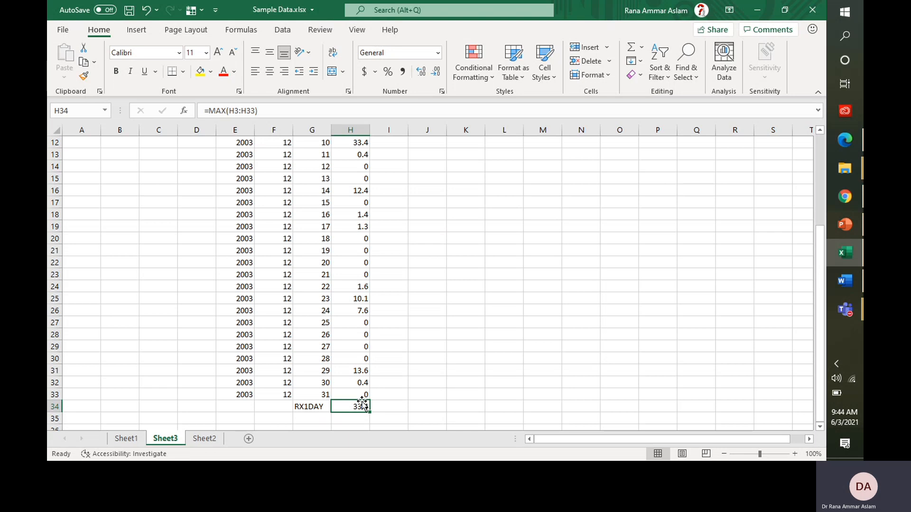
drag(358, 395, 349, 164)
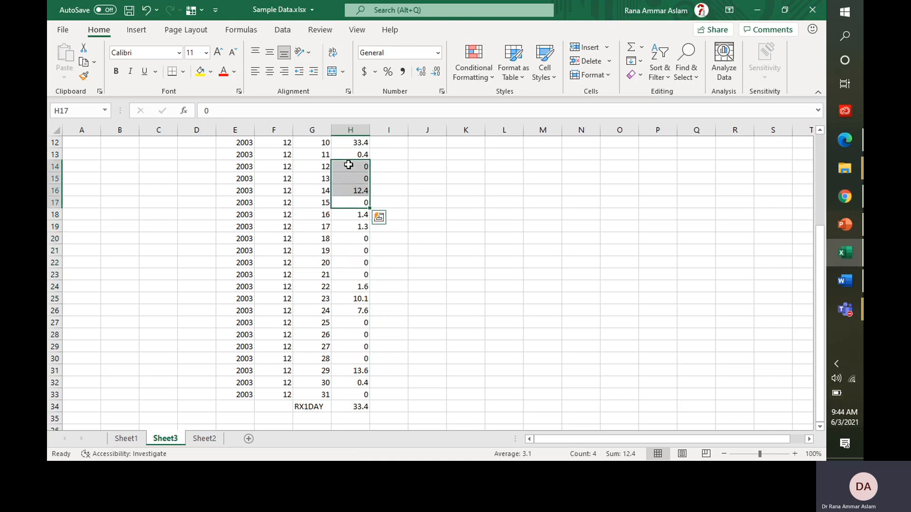
click(381, 179)
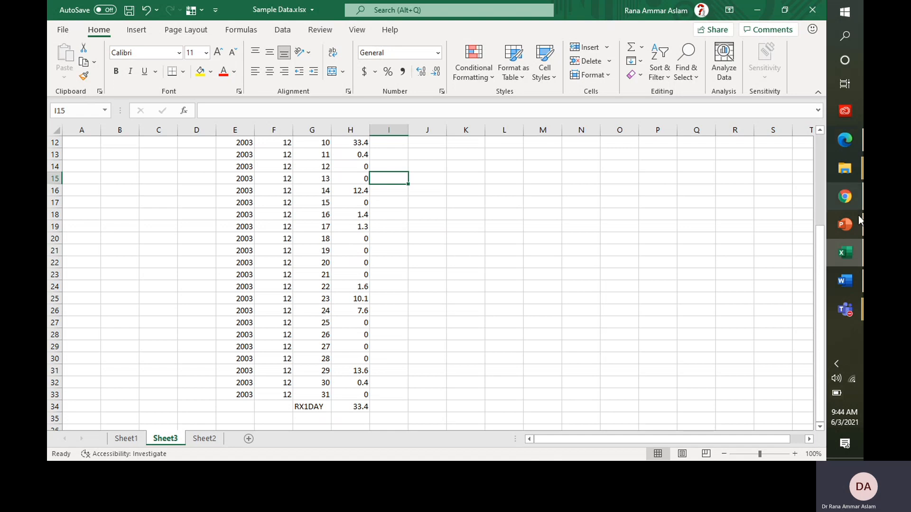
click(846, 257)
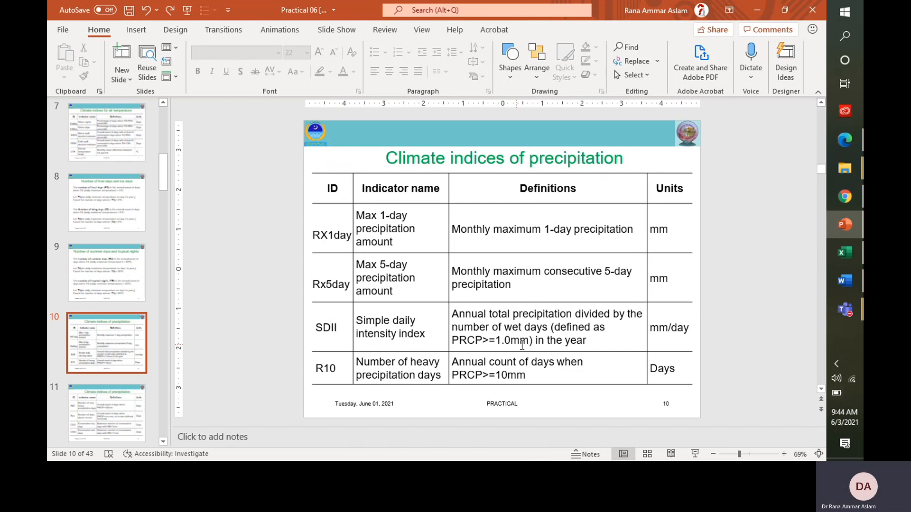
key(alt+Tab)
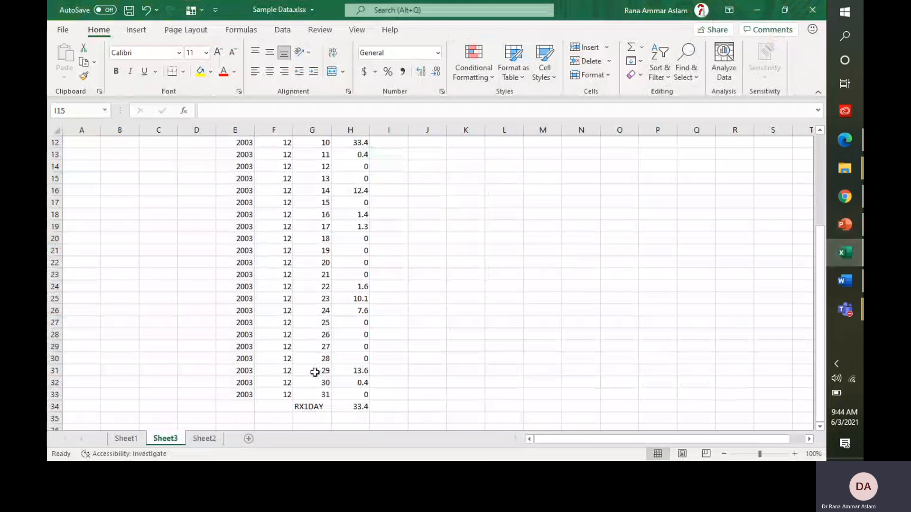
Step: Label G35 TOTAL and enter =SUM(H3:H33) in H35, giving 83.5
click(355, 416)
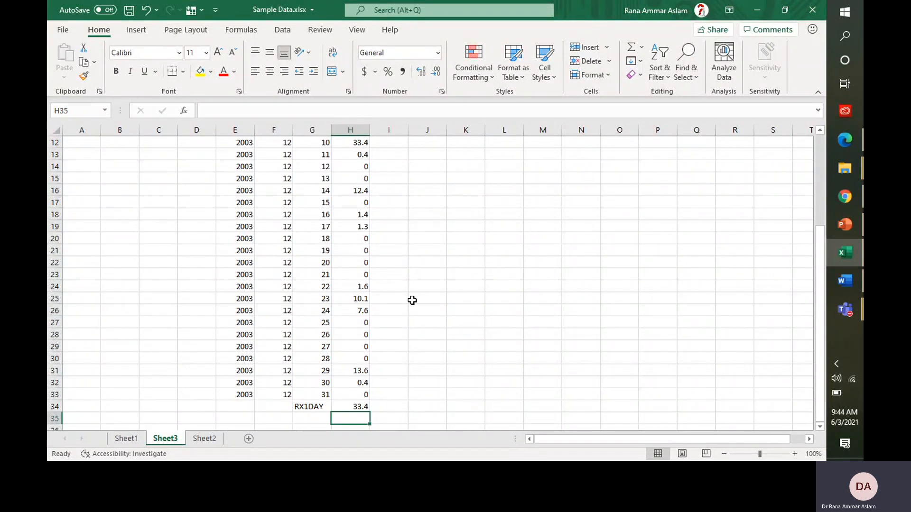
key(Left)
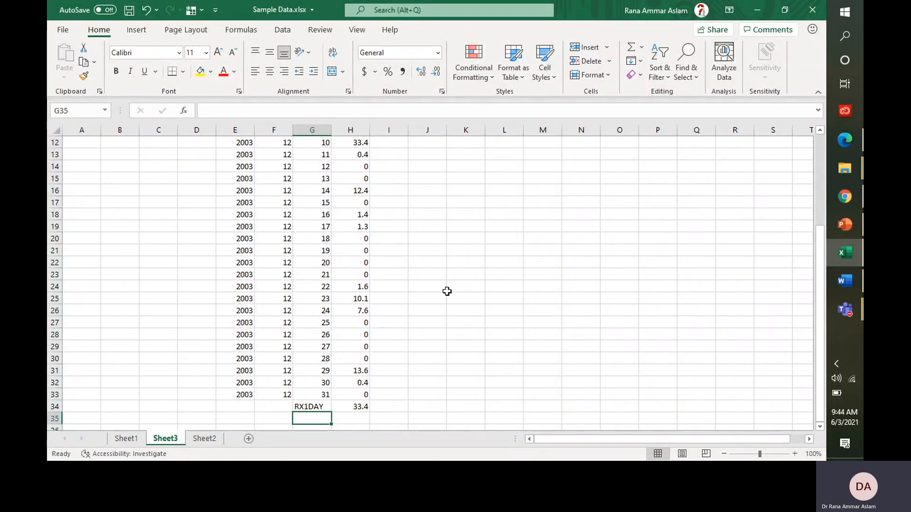
text(=total)
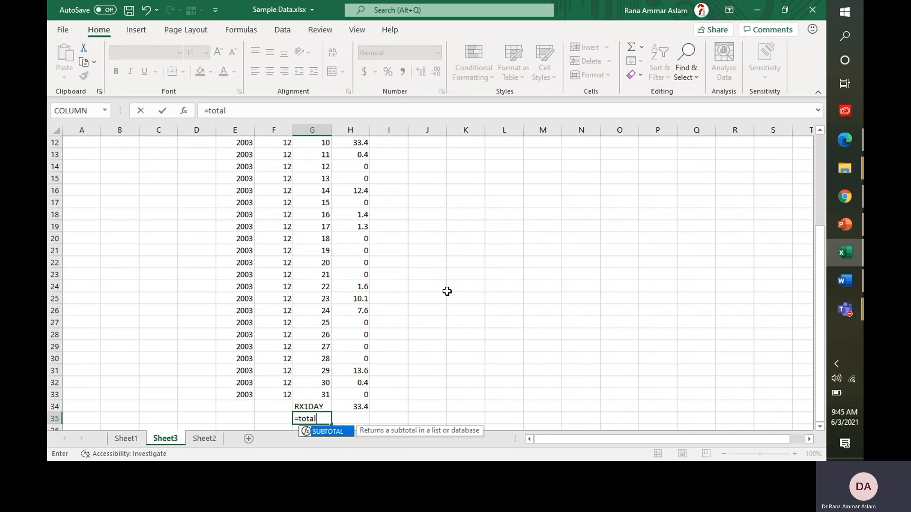
key(BackSpace)
key(BackSpace)
key(BackSpace)
key(BackSpace)
key(BackSpace)
key(BackSpace)
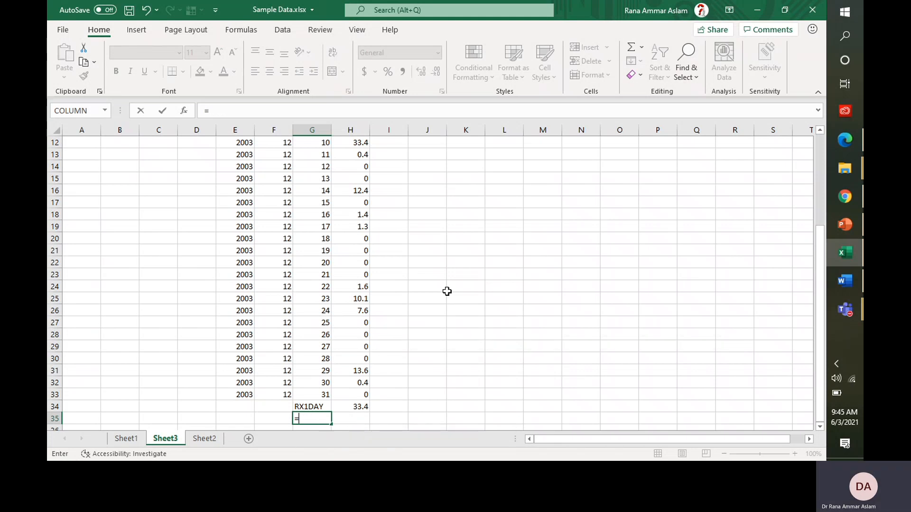
text(TOTAL)
key(Tab)
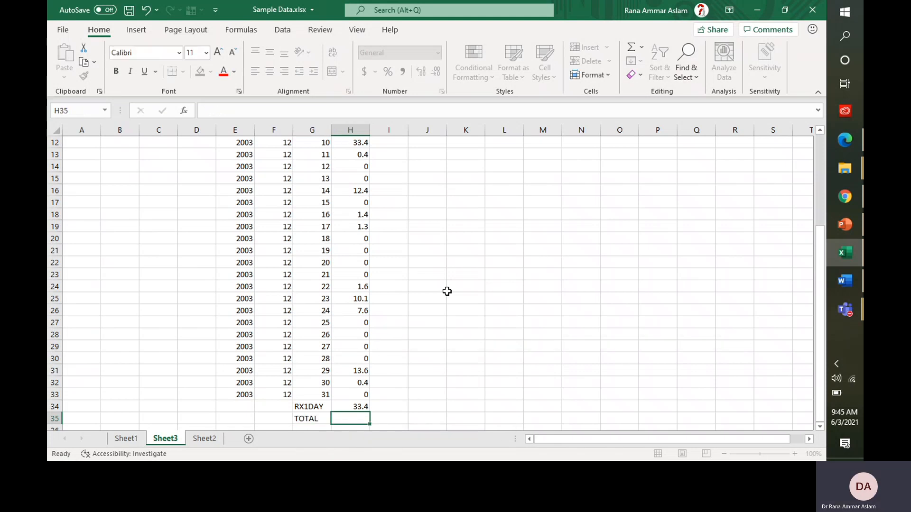
text(=S)
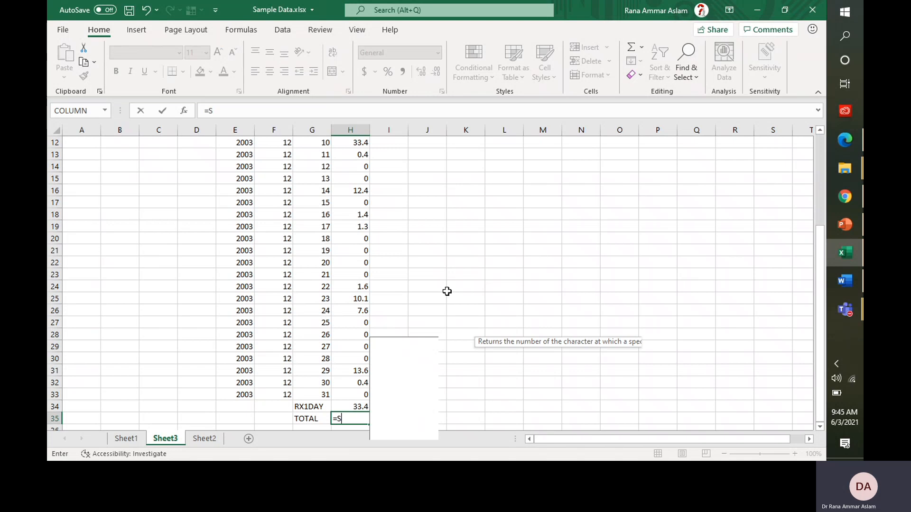
text(UM()
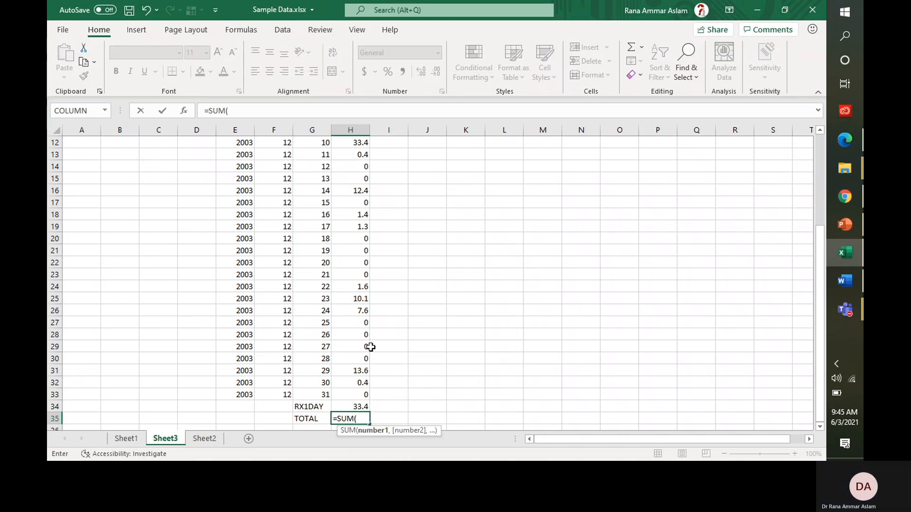
click(359, 398)
key(ctrl+shift+Up)
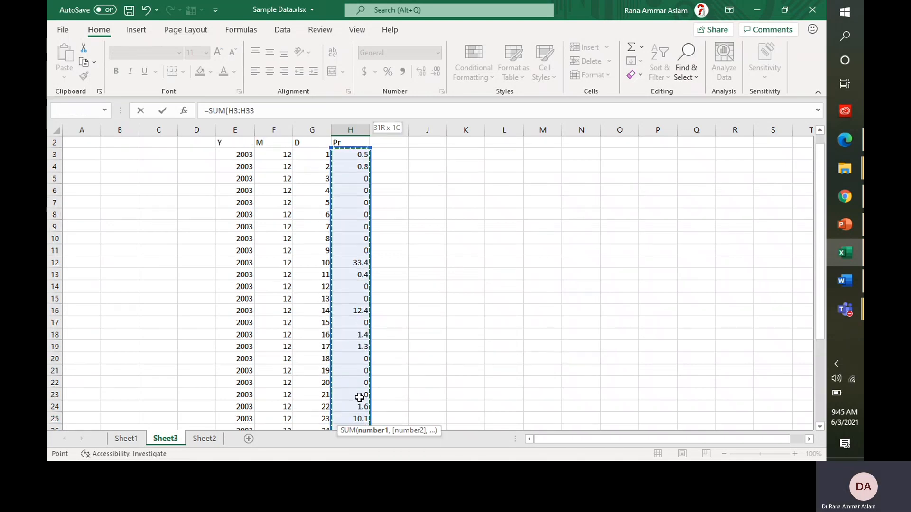
key(Return)
key(Up)
key(Right)
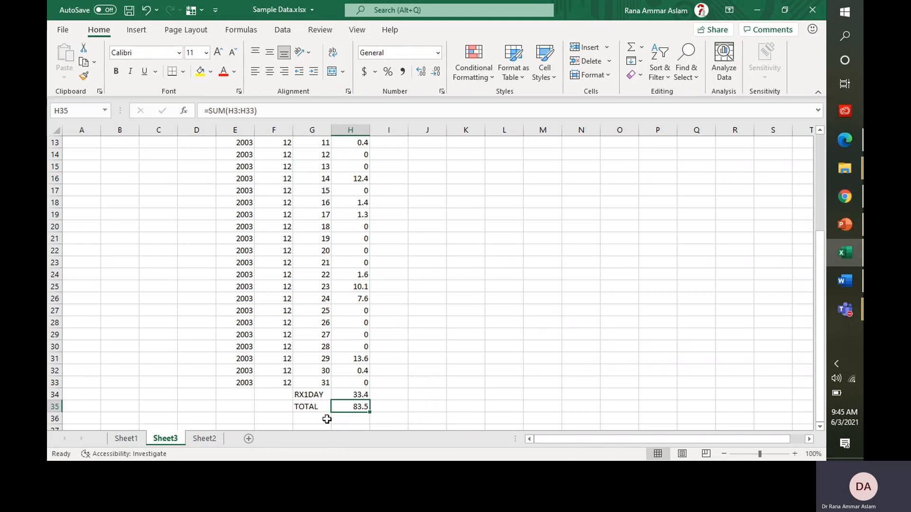
click(847, 251)
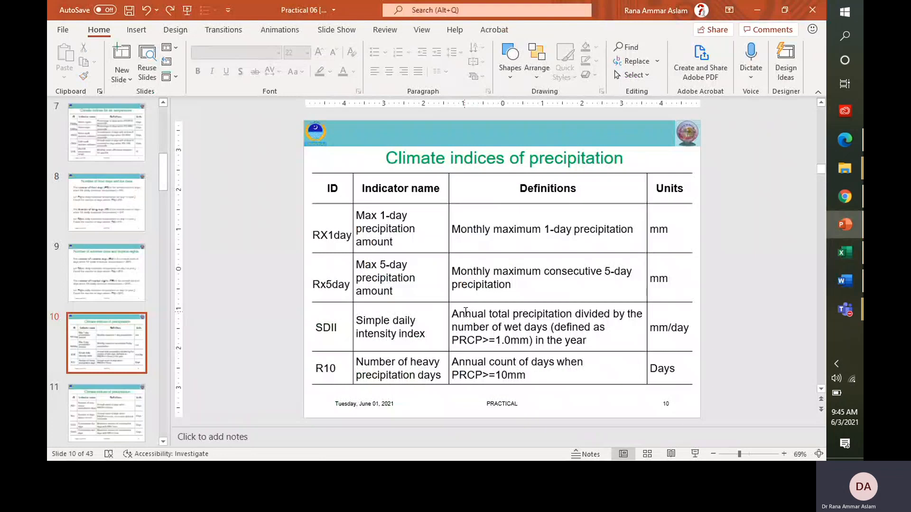
drag(469, 317, 549, 312)
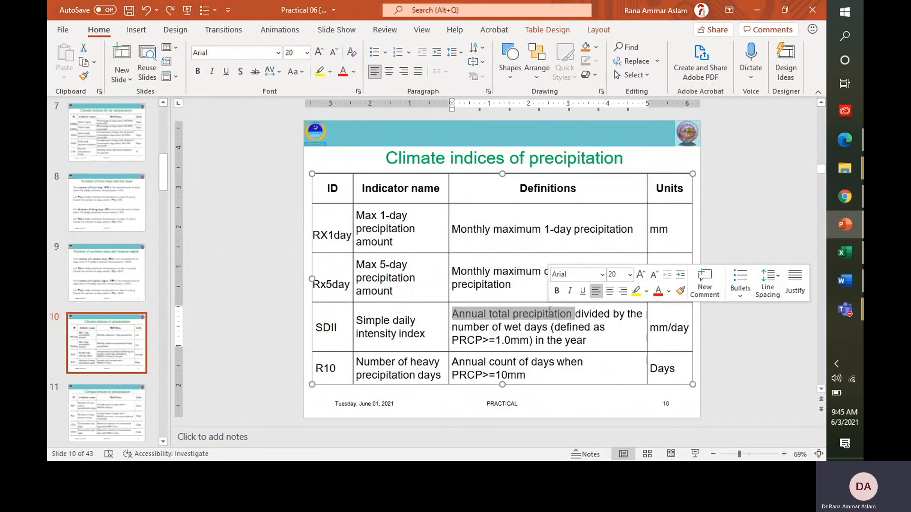
drag(485, 315, 486, 314)
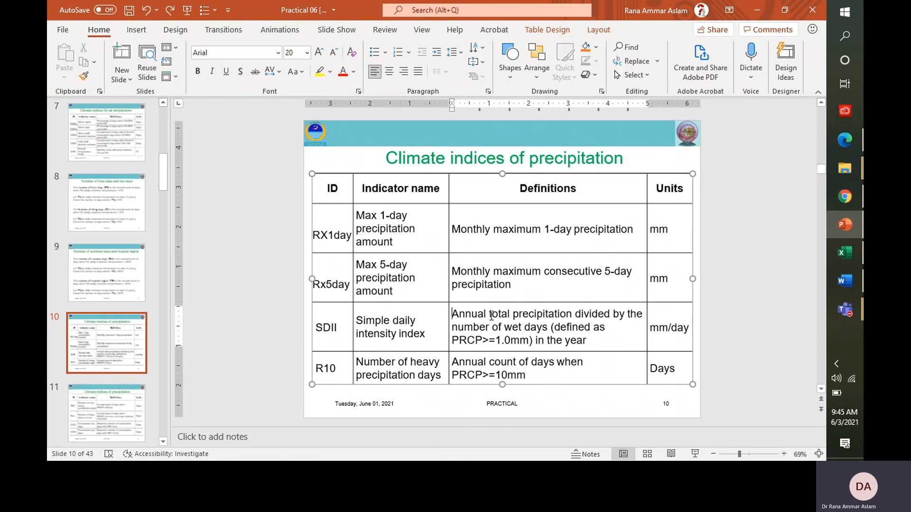
click(845, 252)
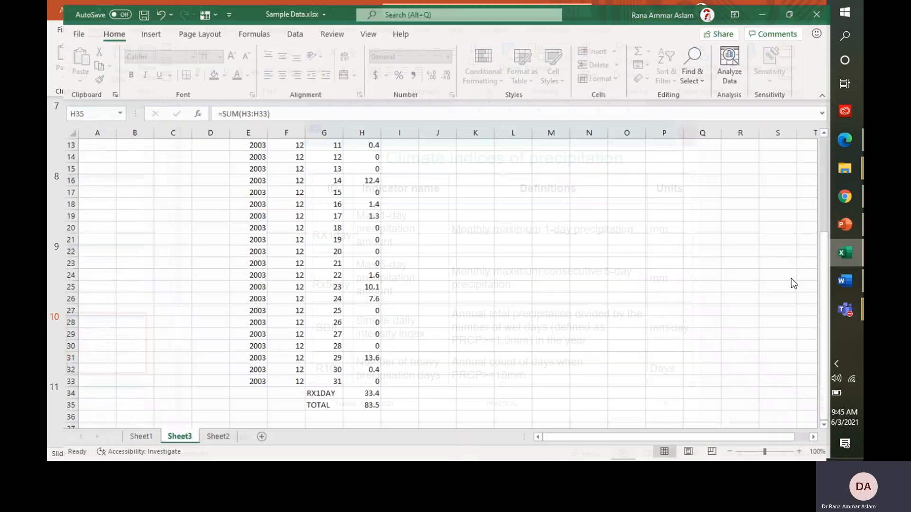
click(353, 407)
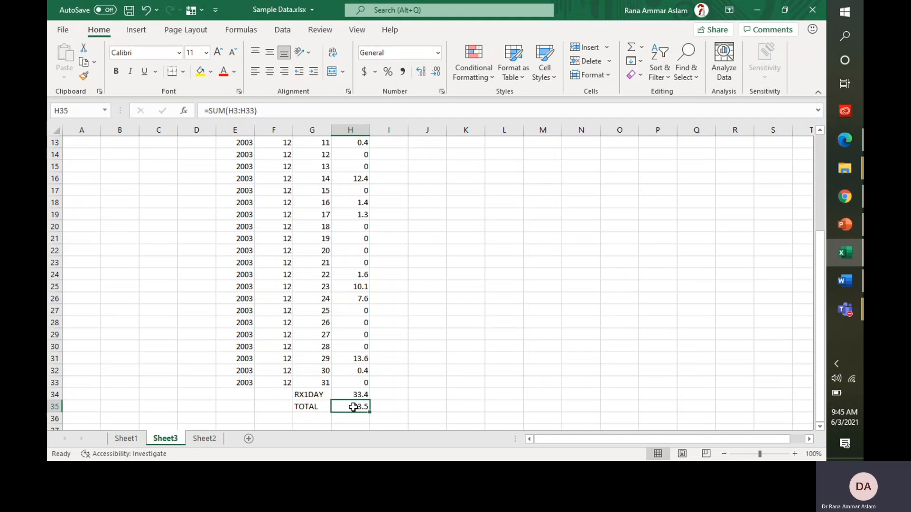
click(844, 252)
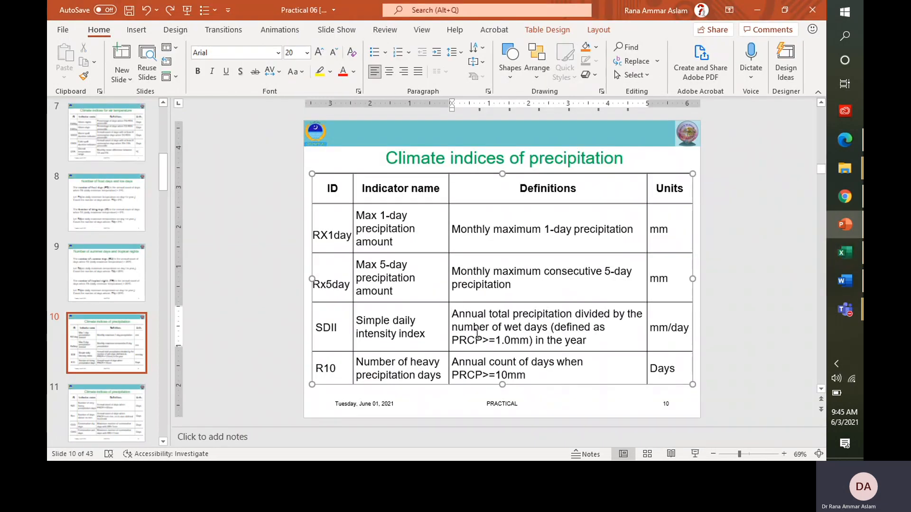
drag(504, 327, 549, 328)
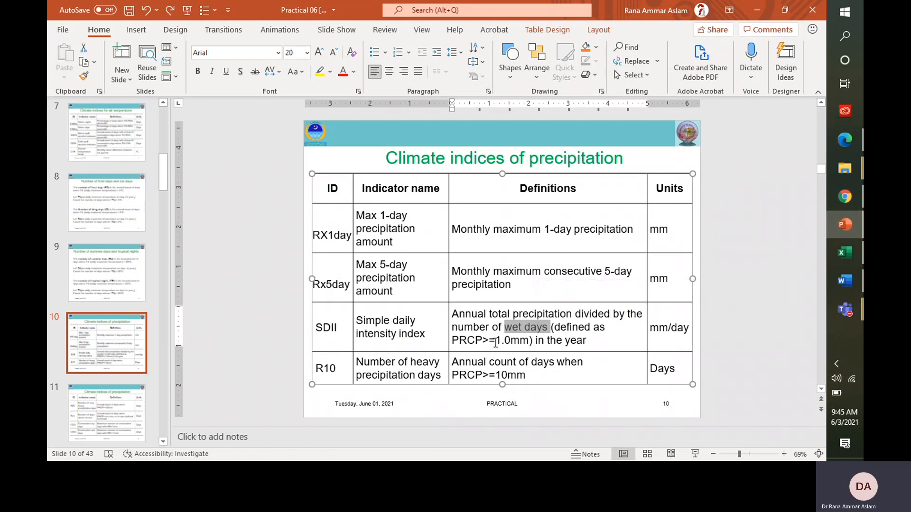
drag(457, 341, 529, 348)
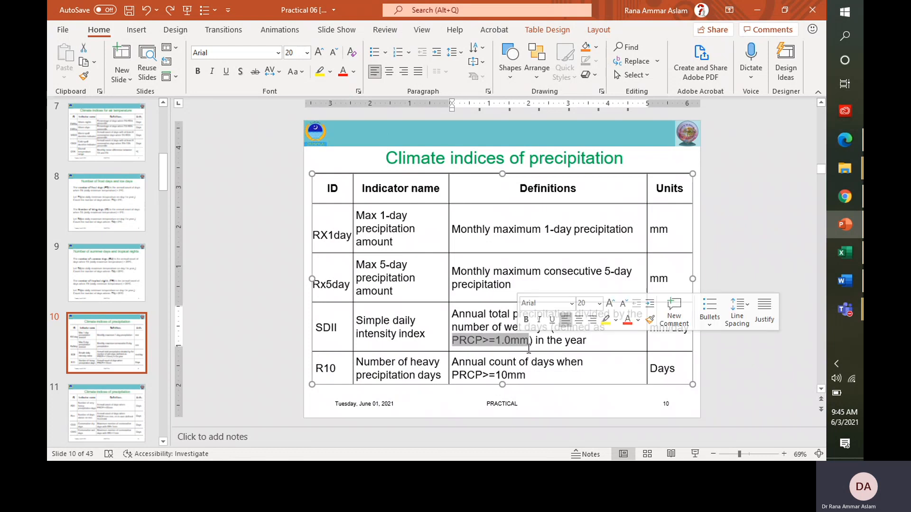
click(782, 229)
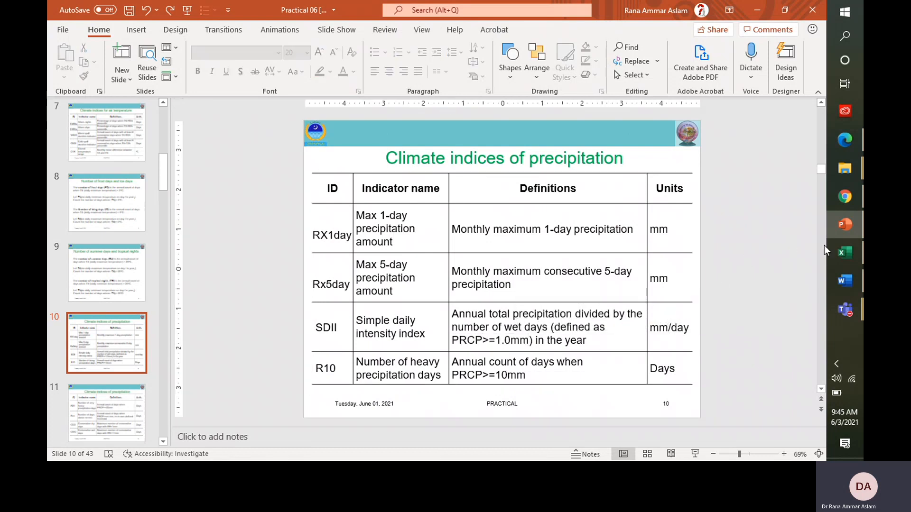
click(858, 253)
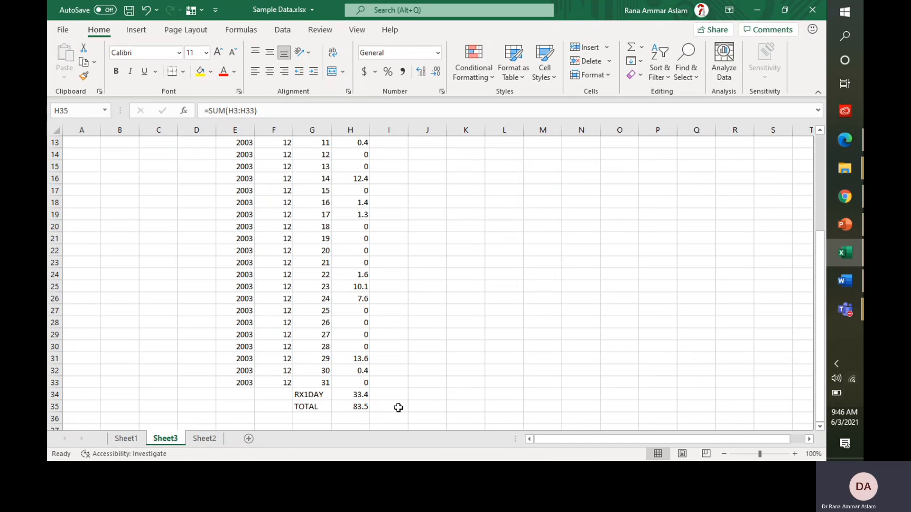
Step: Copy the COUNTIF wet-day formula from Sheet2's N33
click(216, 442)
click(595, 383)
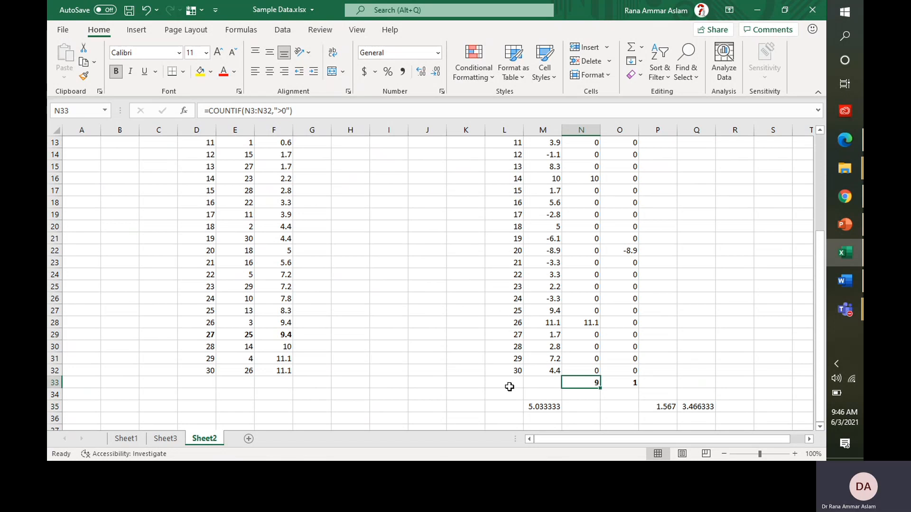
key(ctrl+c)
Step: Paste the wet-day formula into Sheet3's H36 and label G36 WETDAYS
click(163, 438)
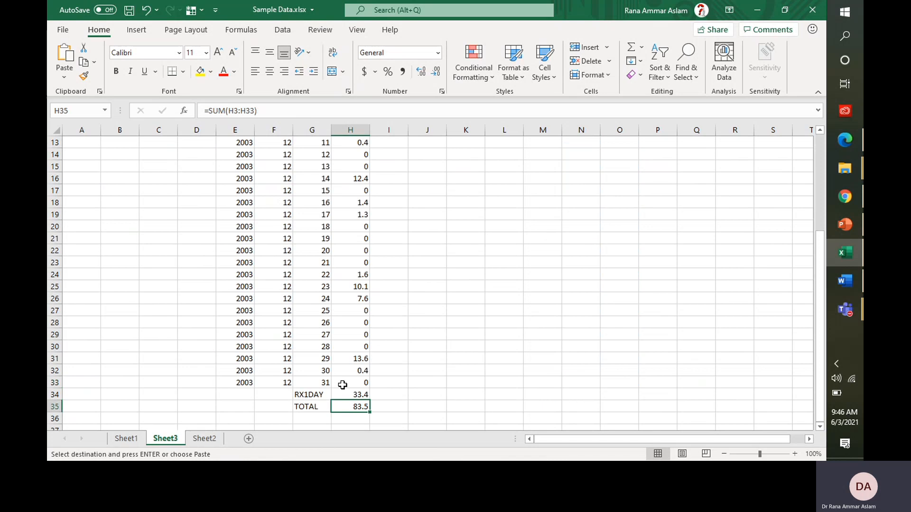
click(344, 419)
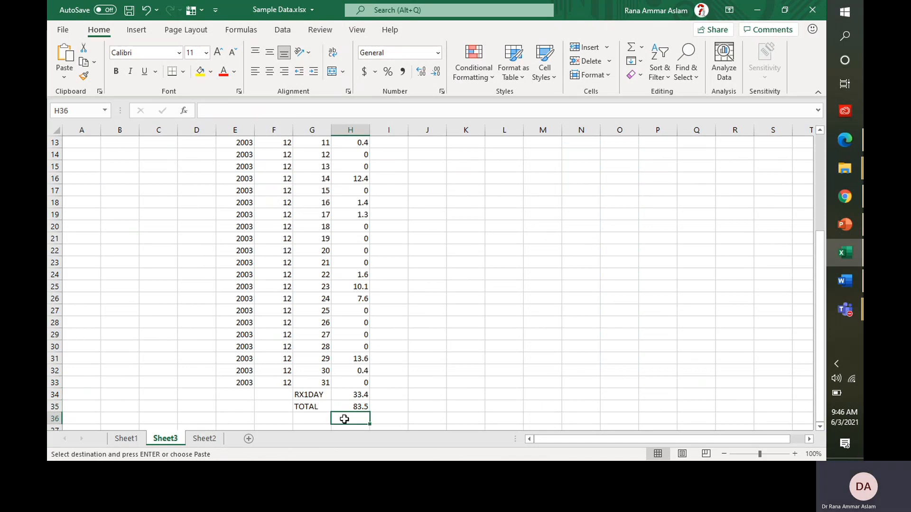
key(ctrl+v)
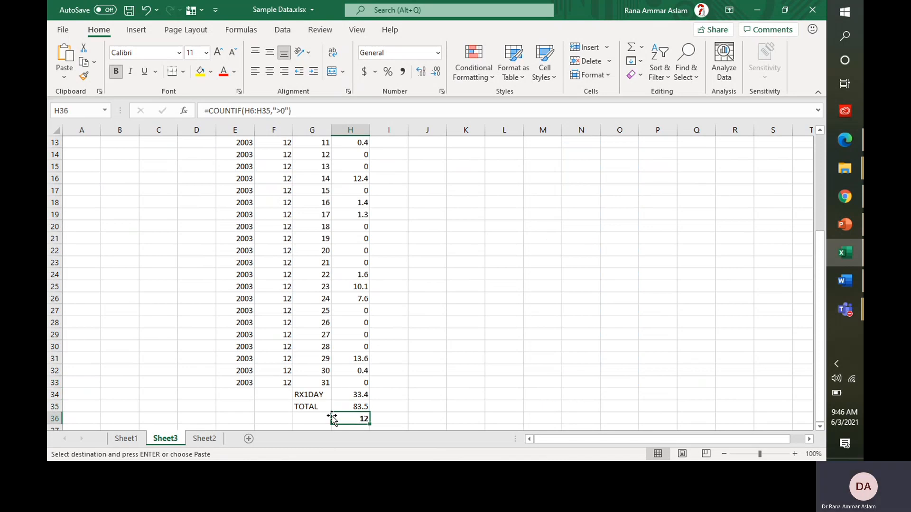
click(324, 416)
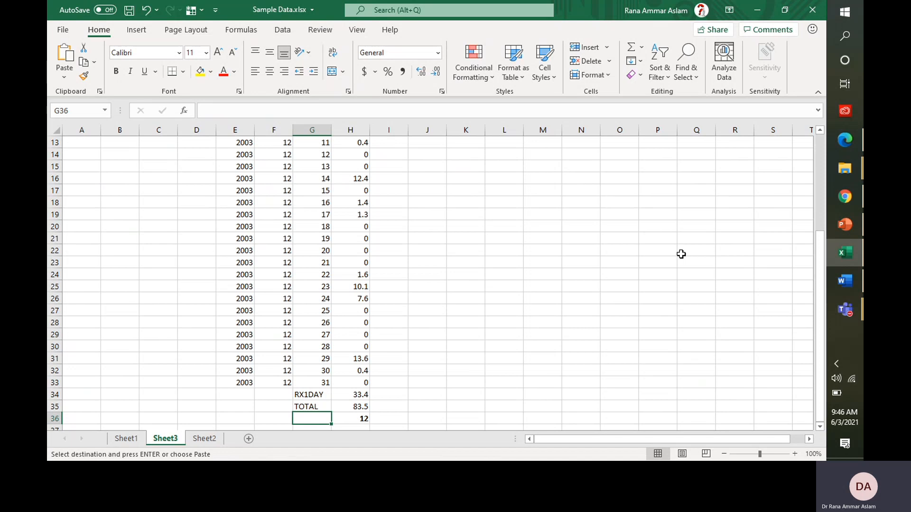
text(wed)
key(BackSpace)
key(BackSpace)
key(BackSpace)
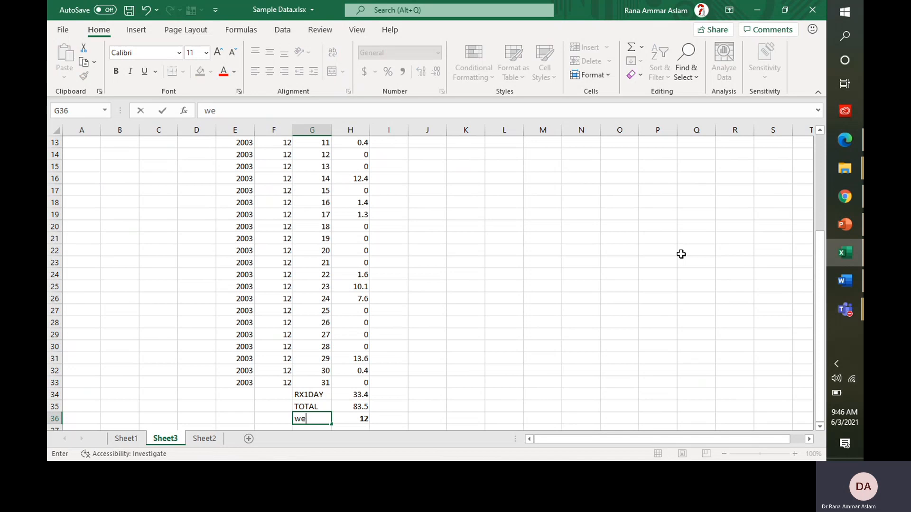
text(WETDAYS)
key(Tab)
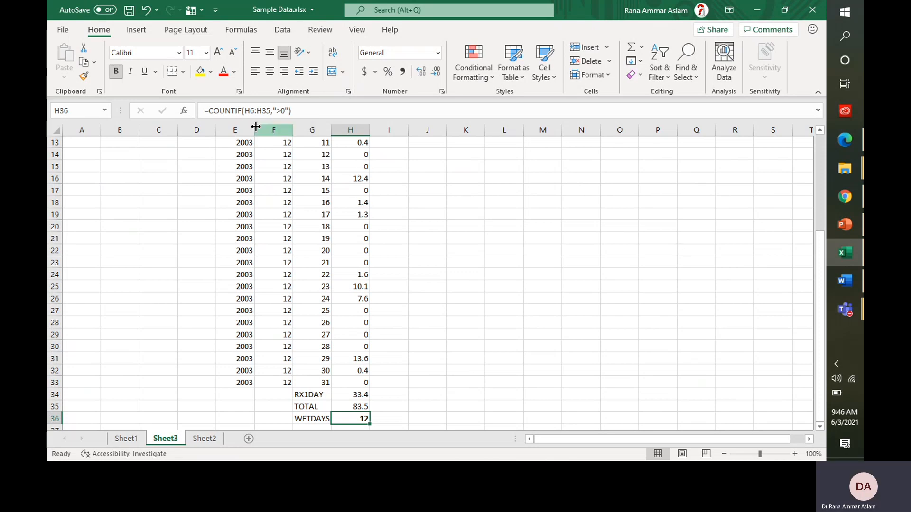
Step: Edit H36 to =COUNTIF(H3:H33,">1"), giving 8 wet days
click(821, 221)
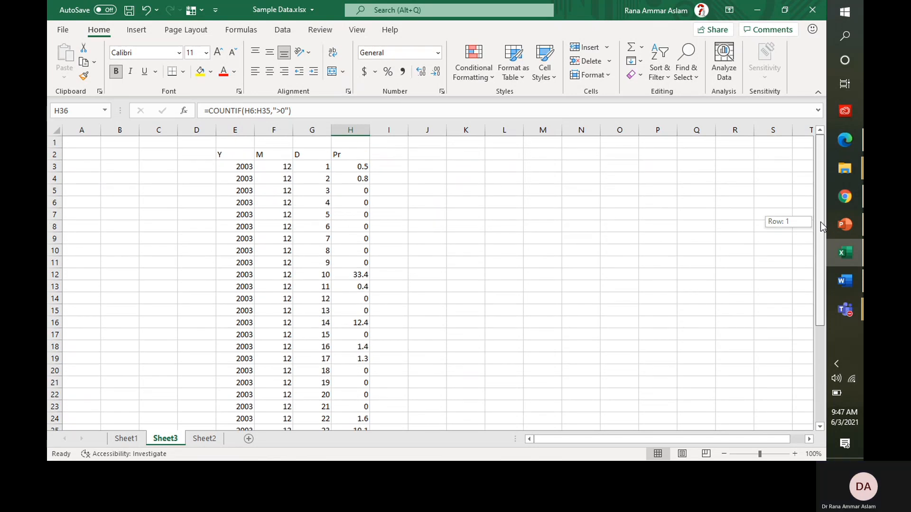
drag(821, 221, 821, 324)
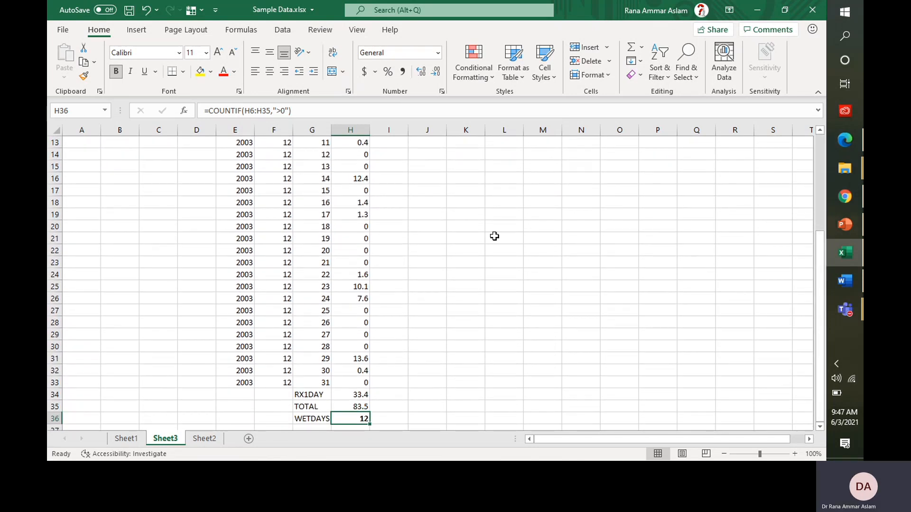
click(255, 111)
key(BackSpace)
text(3)
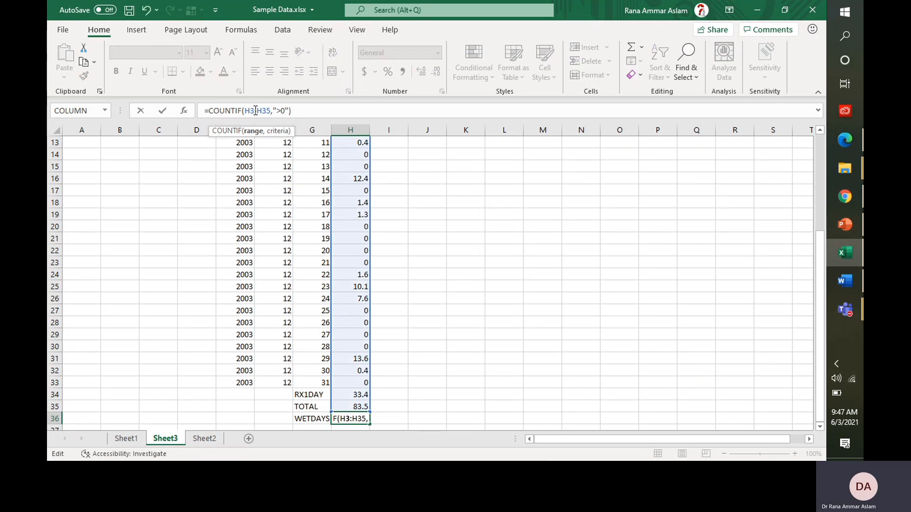
key(Delete)
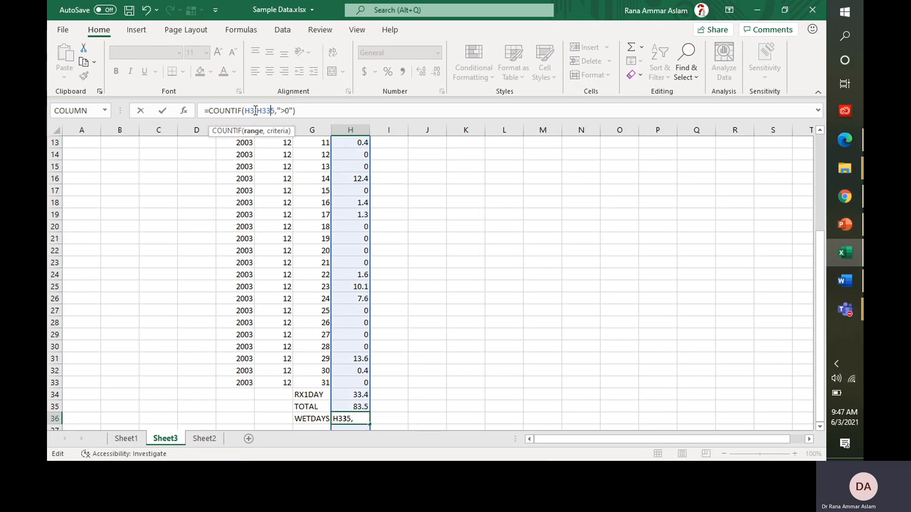
text(3)
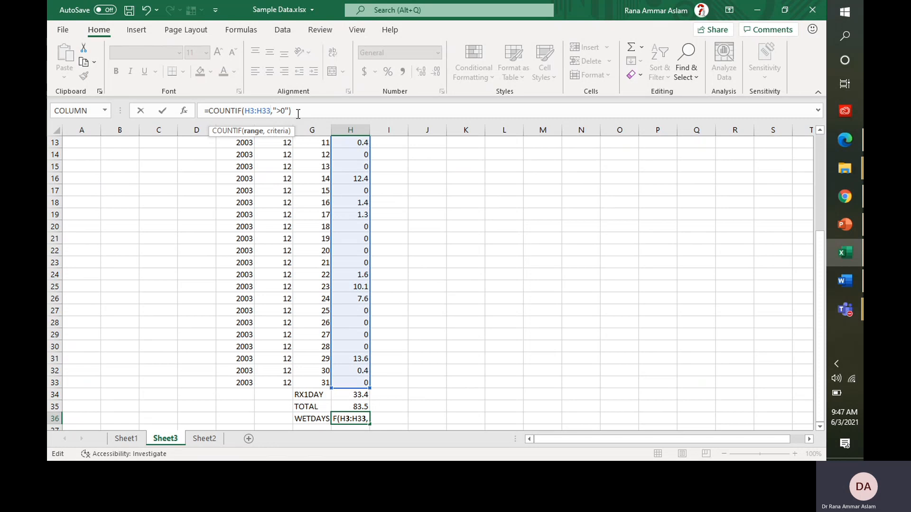
click(280, 110)
key(Delete)
text(1)
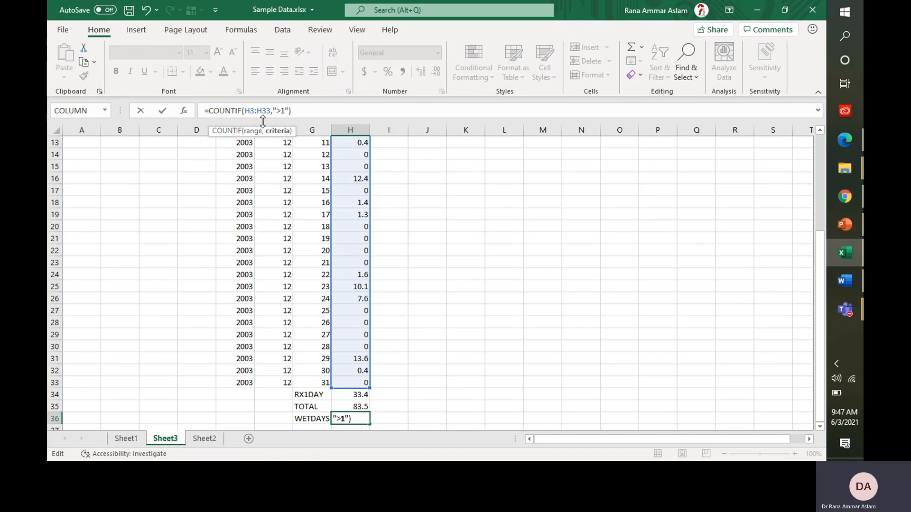
key(Return)
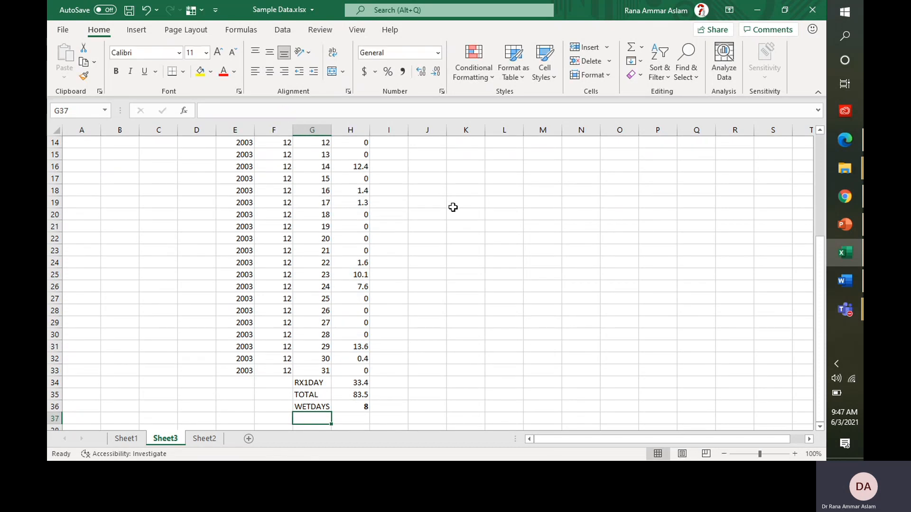
key(Up)
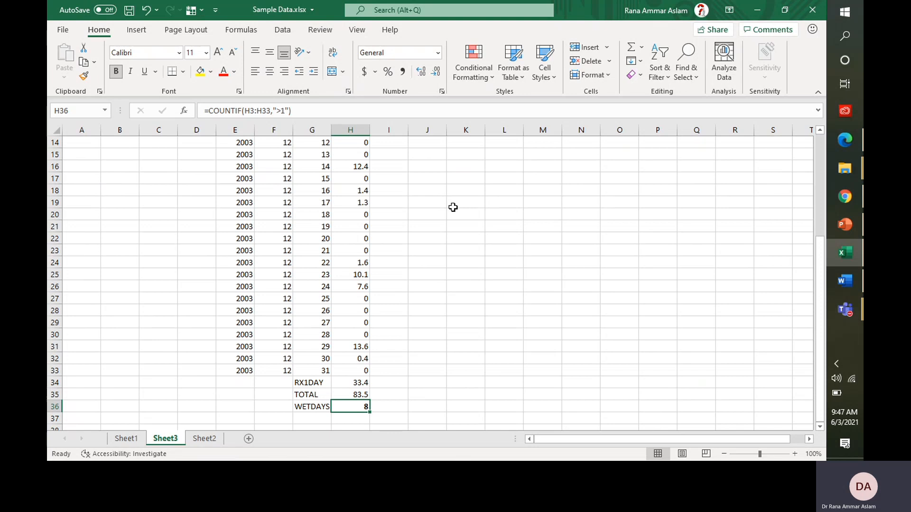
click(322, 418)
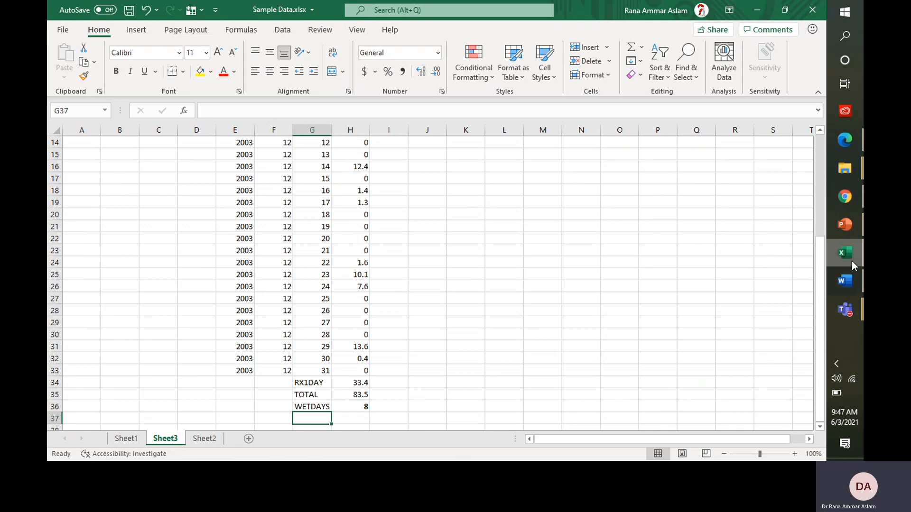
click(850, 227)
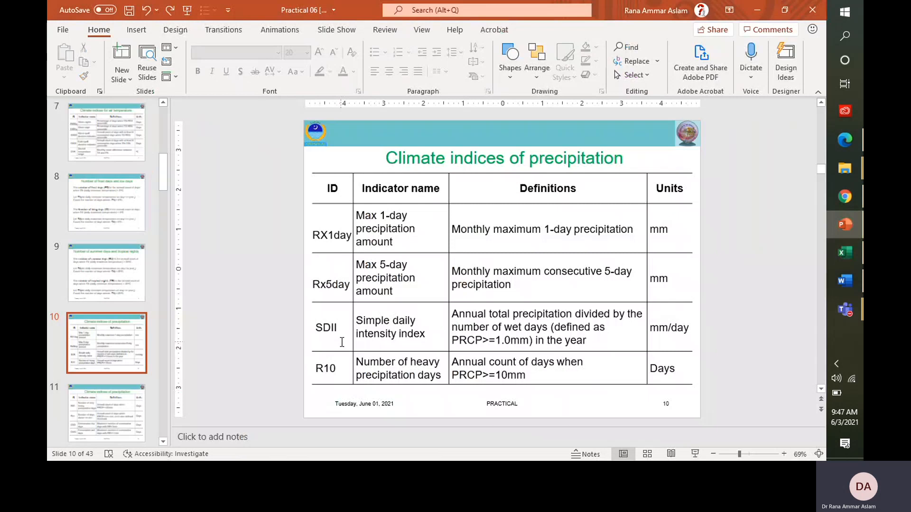
click(852, 225)
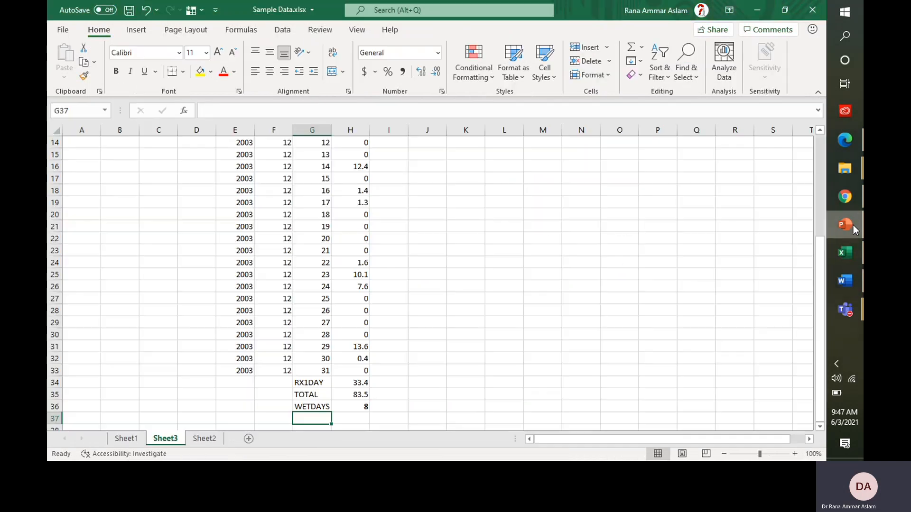
Step: Label G37 SDII and rename the TOTAL label in G35 to PRCPTOT
text(SDII)
click(368, 417)
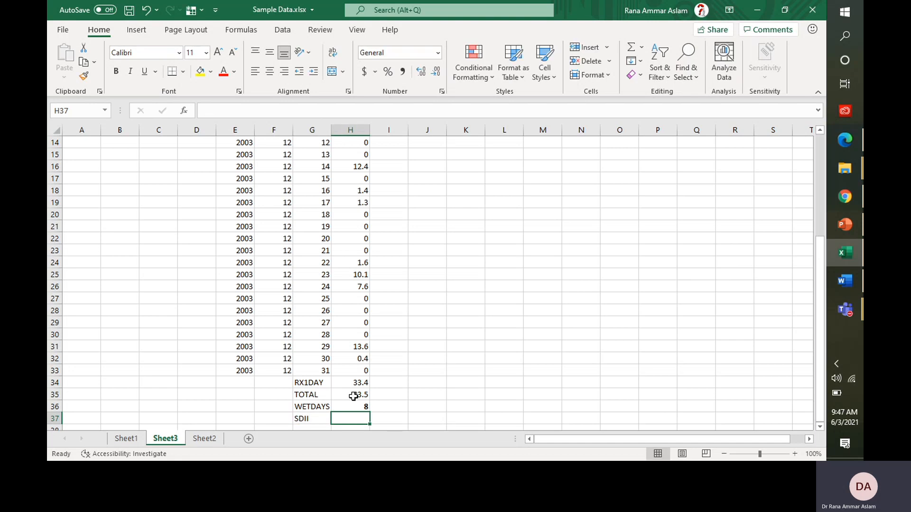
click(353, 397)
click(301, 394)
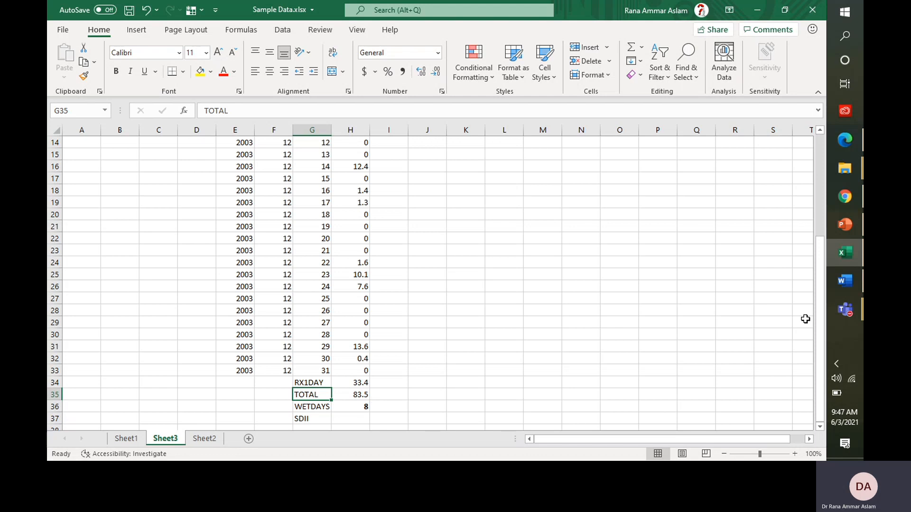
text(pr)
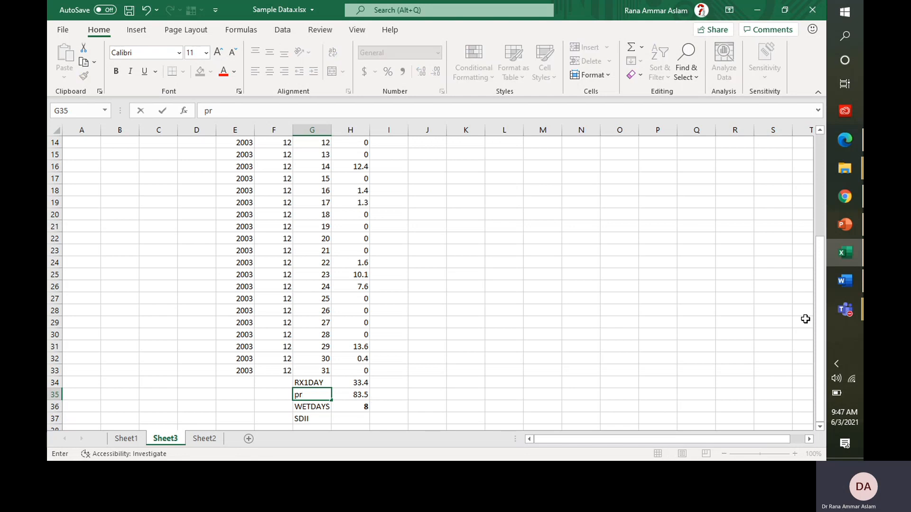
key(BackSpace)
key(BackSpace)
text(P)
text(P)
key(Return)
key(Up)
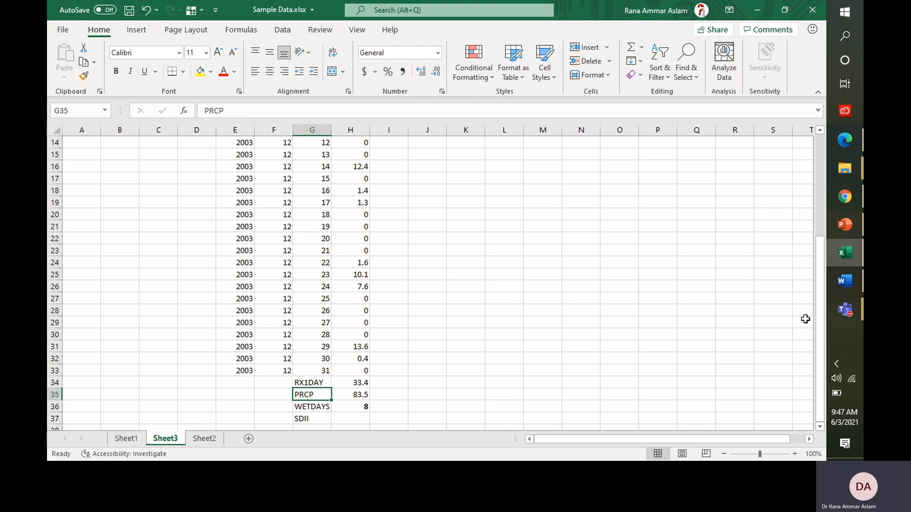
click(279, 111)
text(tot)
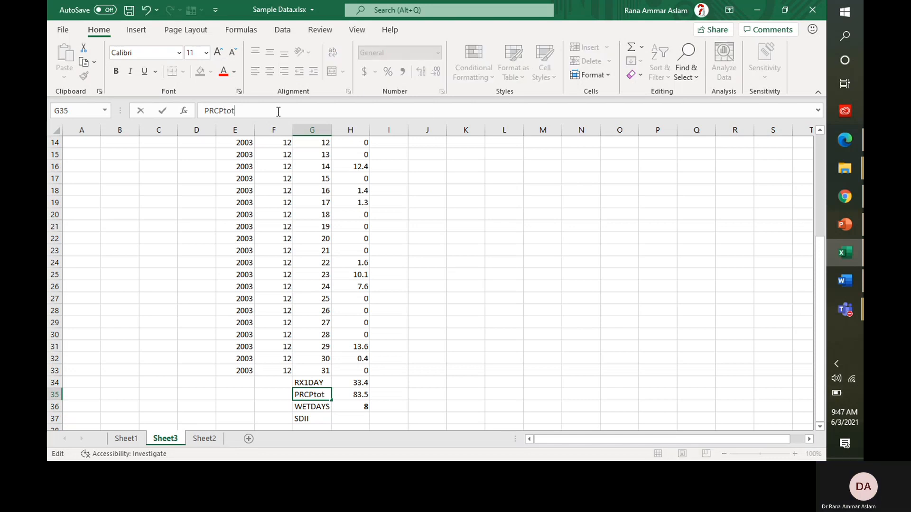
key(BackSpace)
key(BackSpace)
key(BackSpace)
text(TOT)
key(Return)
key(Up)
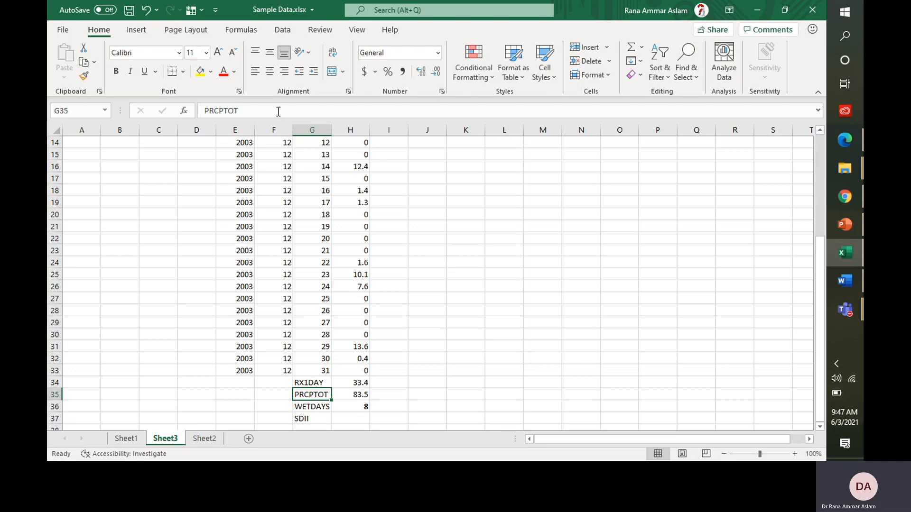
key(Right)
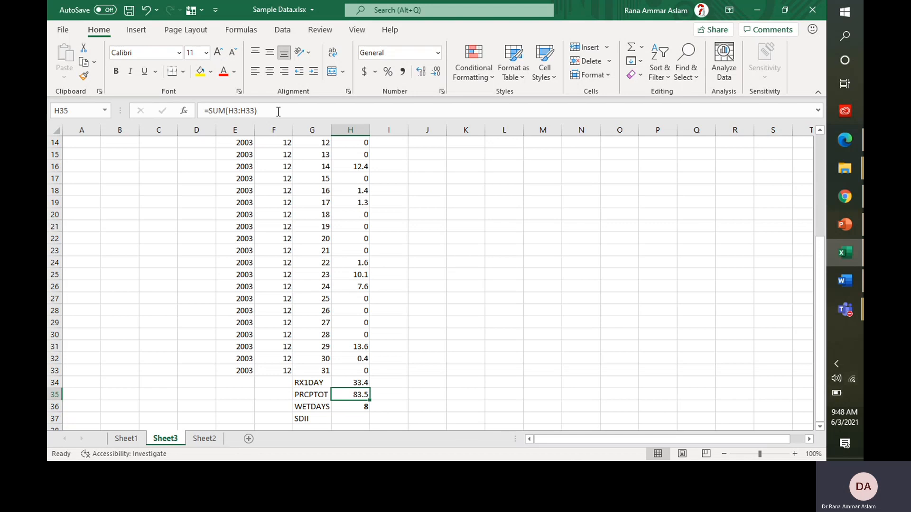
key(Left)
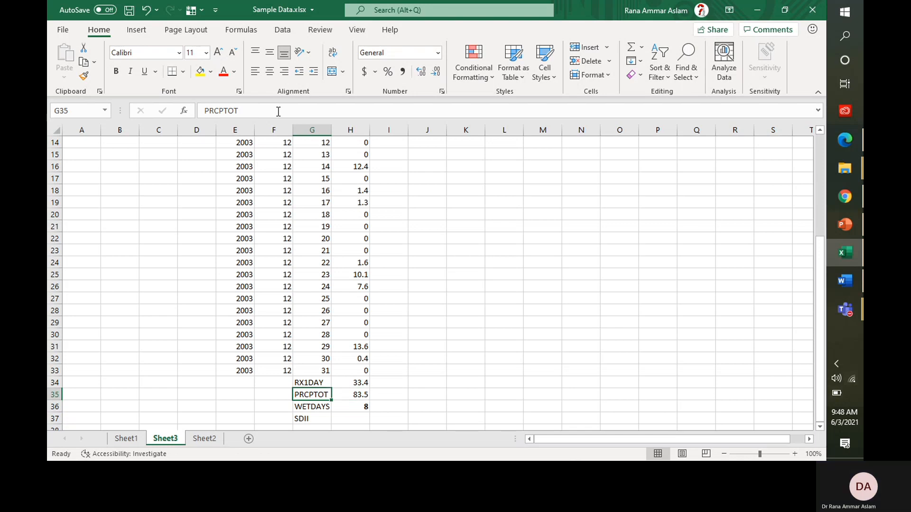
key(Right)
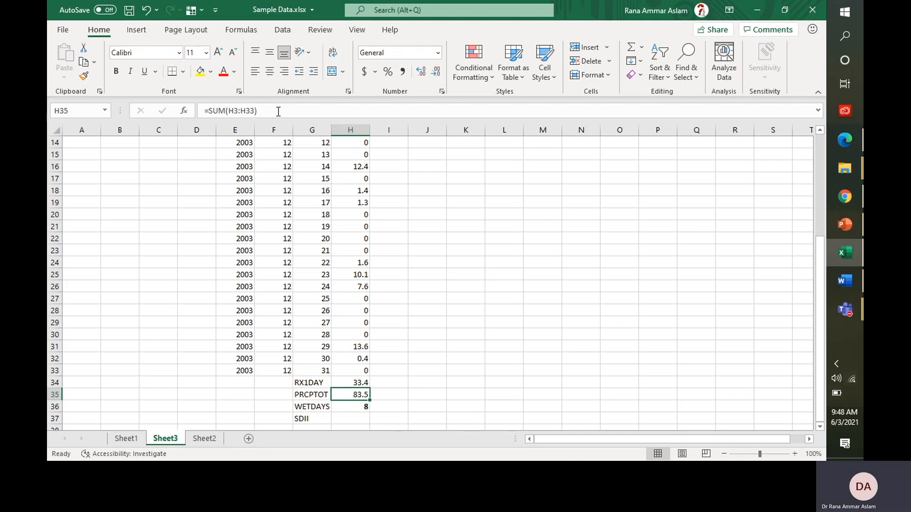
Step: Enter =H35/H36 in H37 for SDII, giving 10.4375
key(Down)
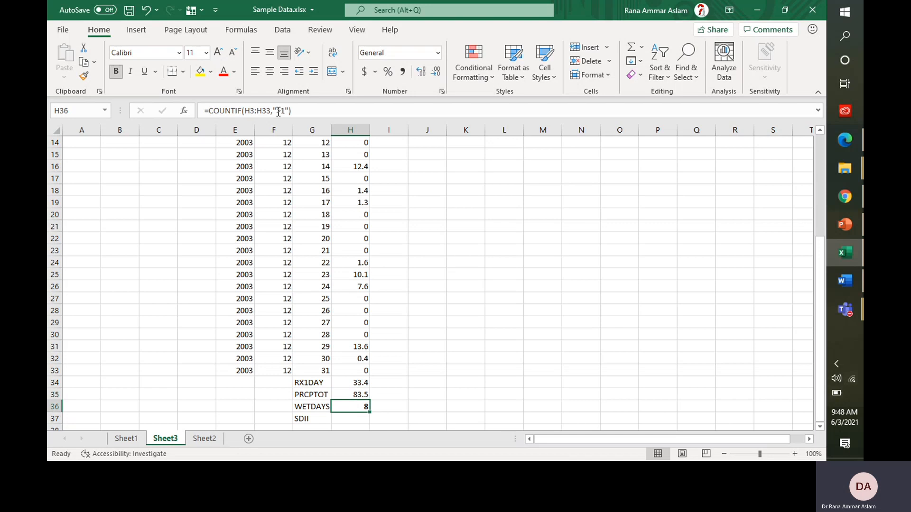
key(Up)
key(Down)
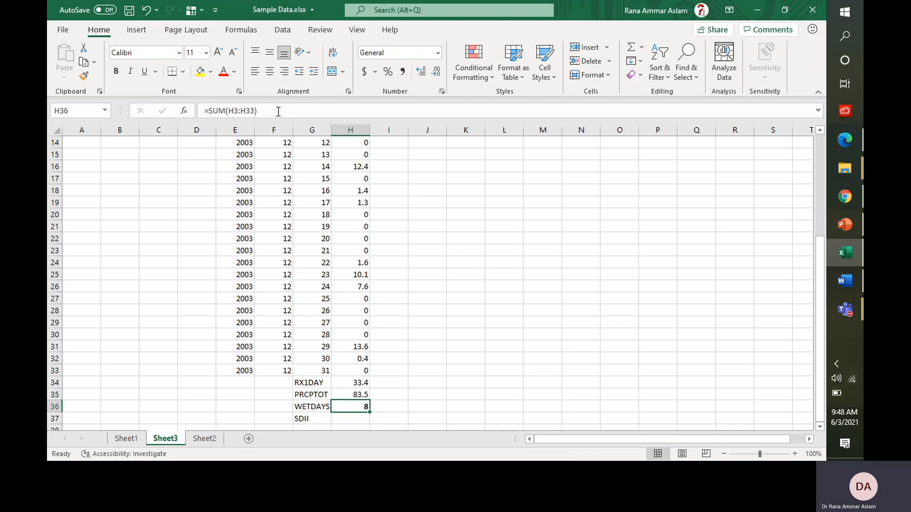
key(Down)
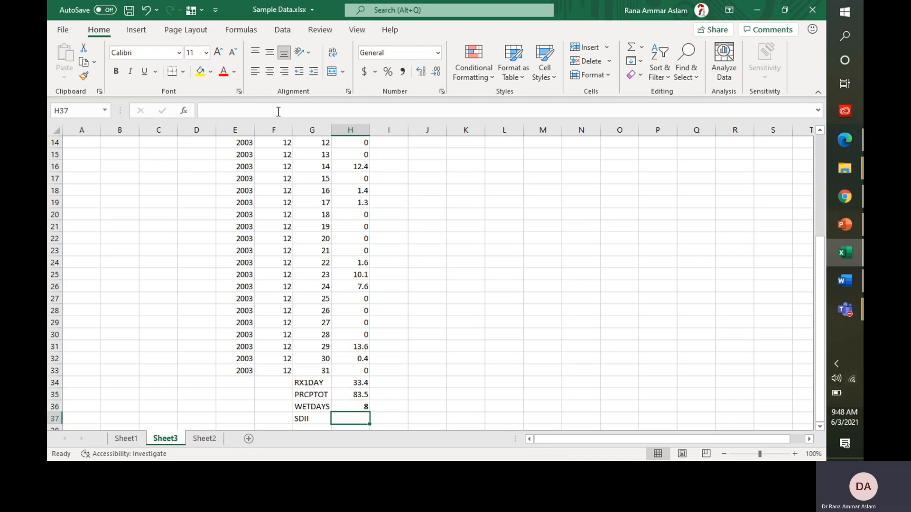
text(=)
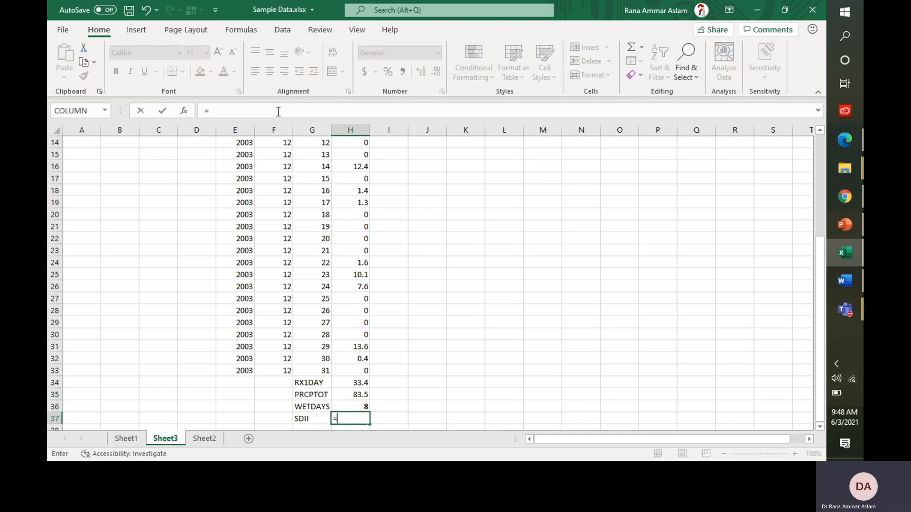
click(341, 396)
text(/)
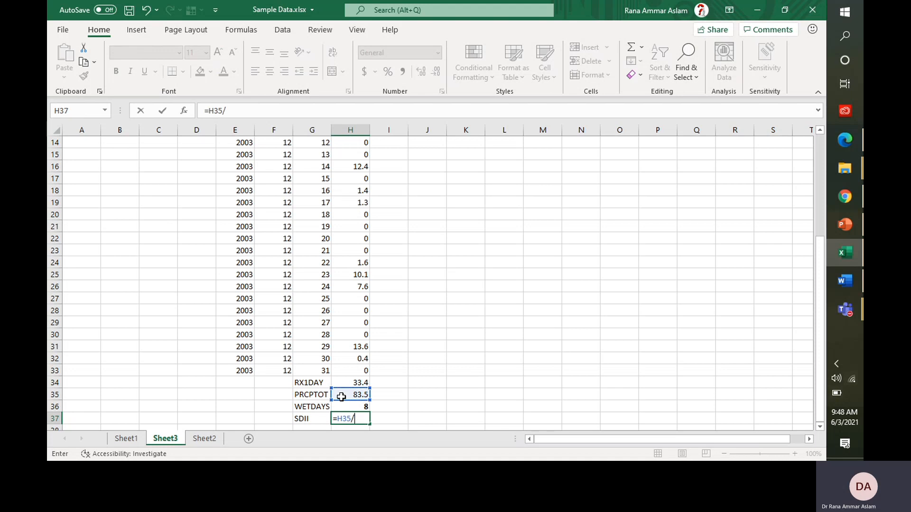
click(343, 406)
key(Return)
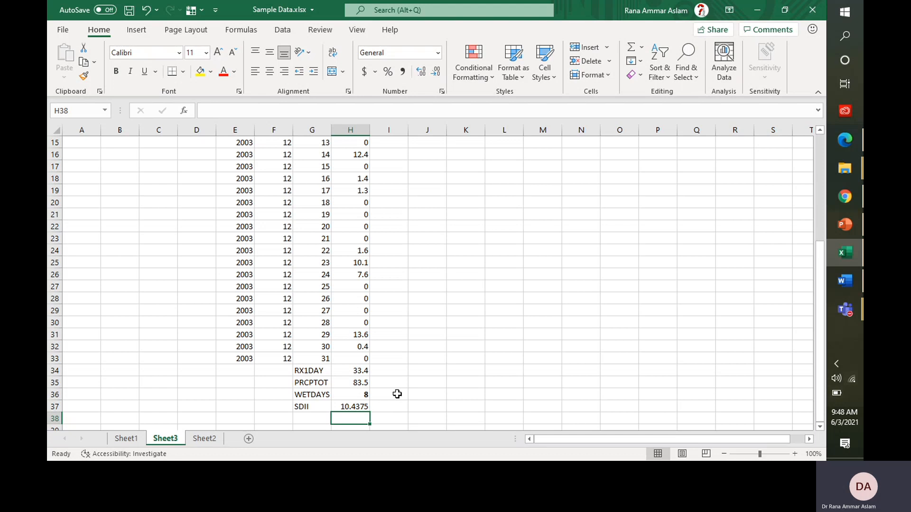
Step: Go to the 'Monthly maximum 1-day and consecutive 5-day precipitation' lecture slide
click(840, 223)
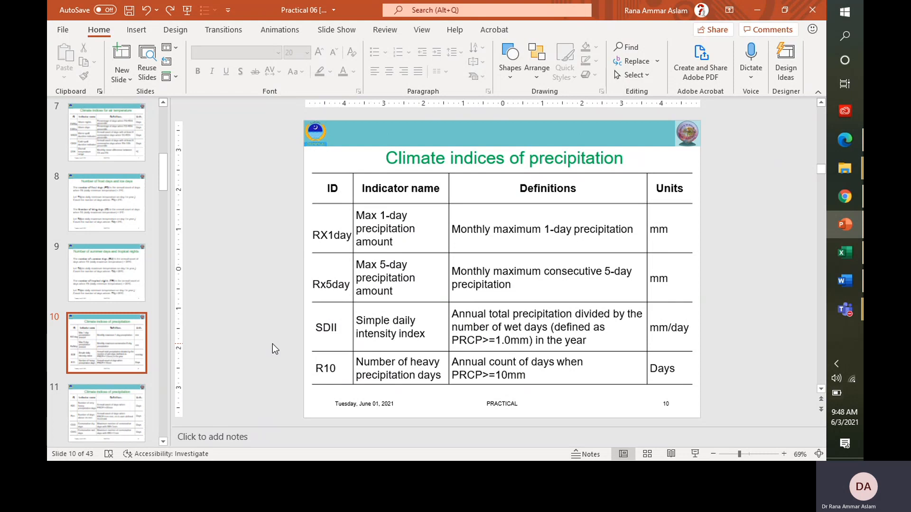
key(Down)
key(Down)
key(Down)
key(Down)
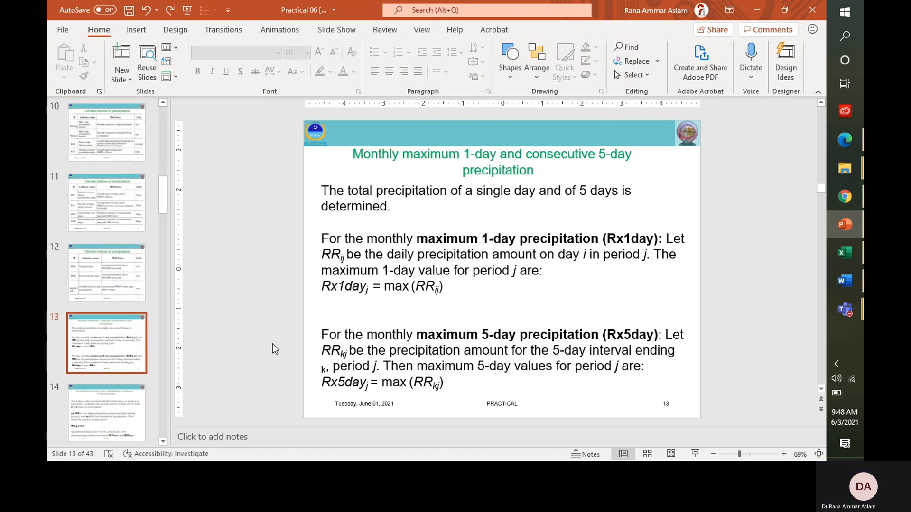
key(Down)
key(Down)
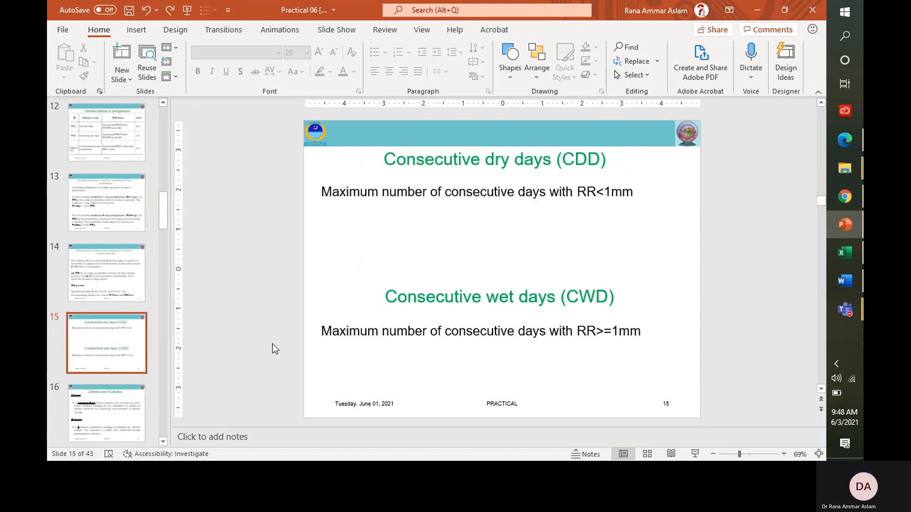